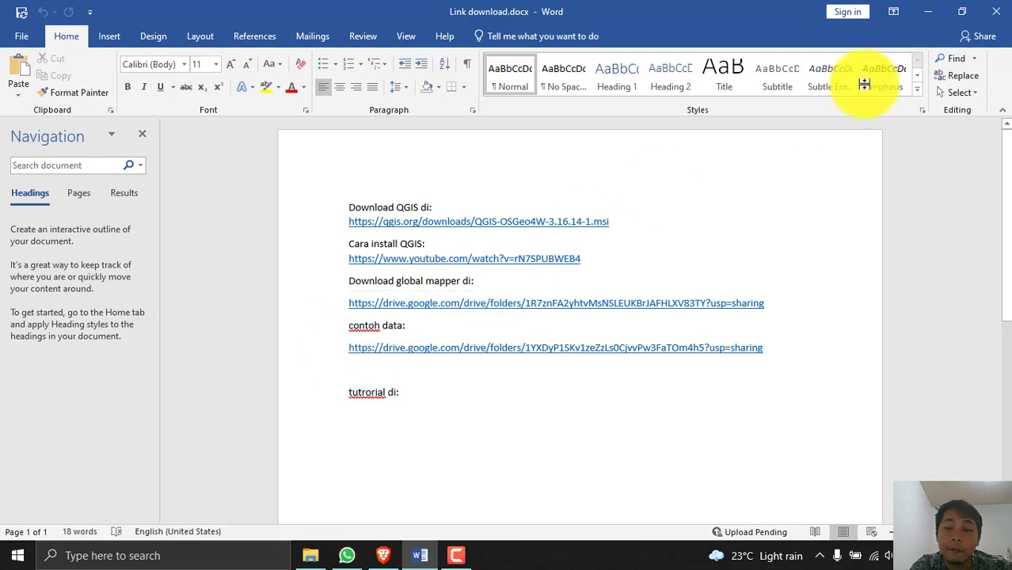
# Switch to the browser and open the Contoh data Jember folder in Google Drive
pyautogui.hotkey('alt', 'Tab')
pyautogui.doubleClick(489, 200)
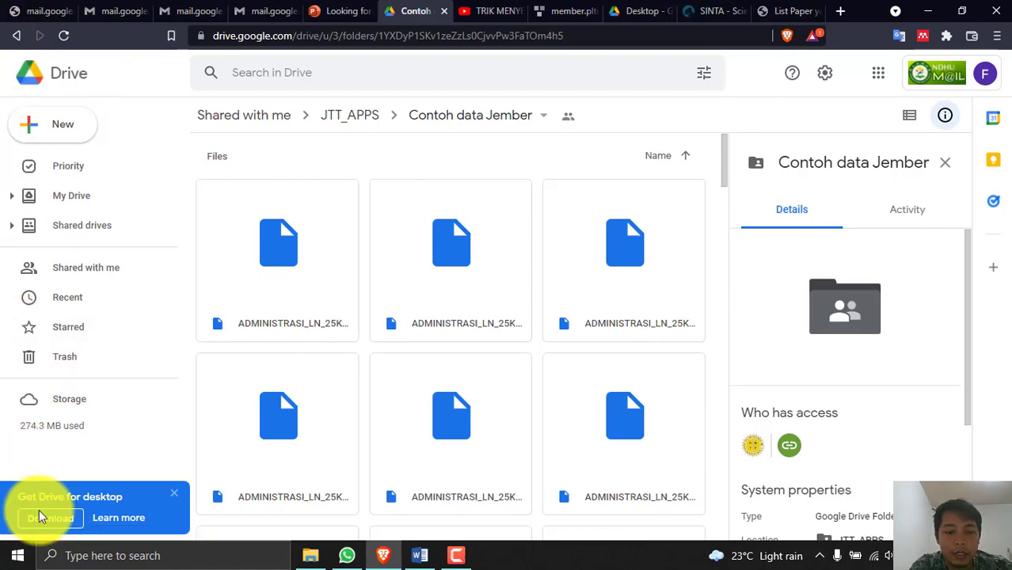
# Launch Global Mapper 18 (64-bit)
pyautogui.click(18, 555)
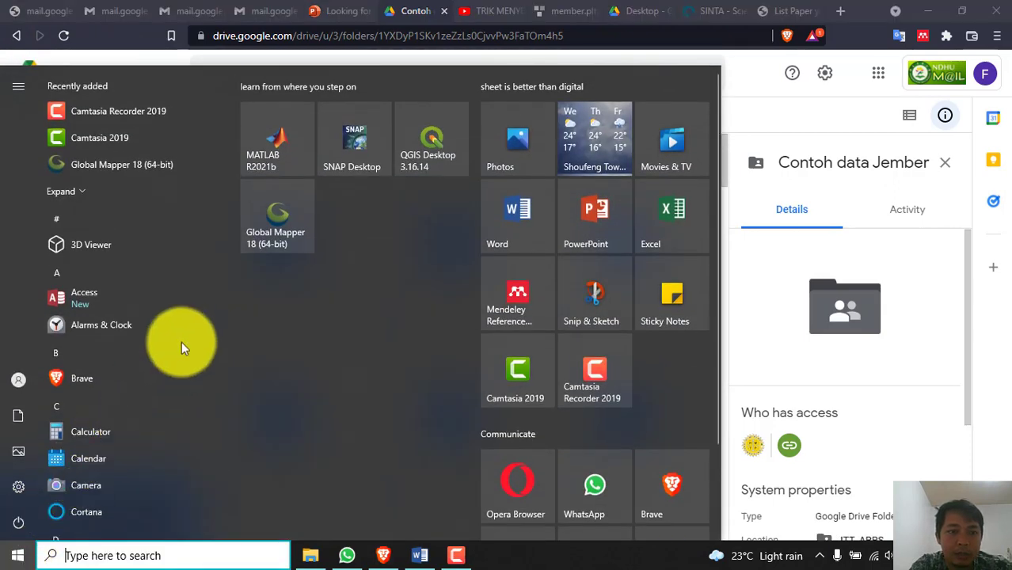
pyautogui.click(289, 211)
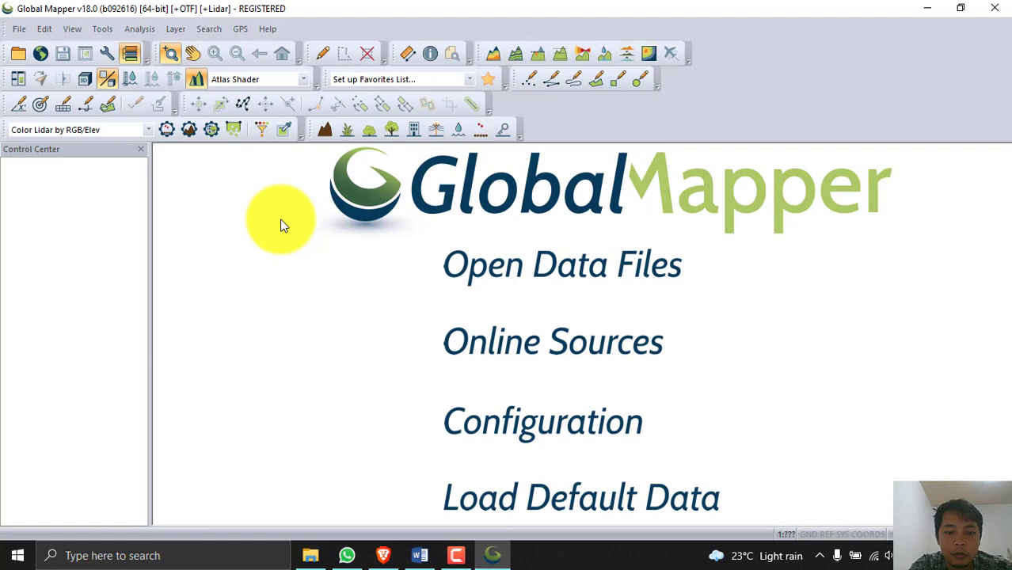
# Extract the drive-download-20211215T030643Z-001 archive directly into the Downloads folder in File Explorer
pyautogui.click(319, 563)
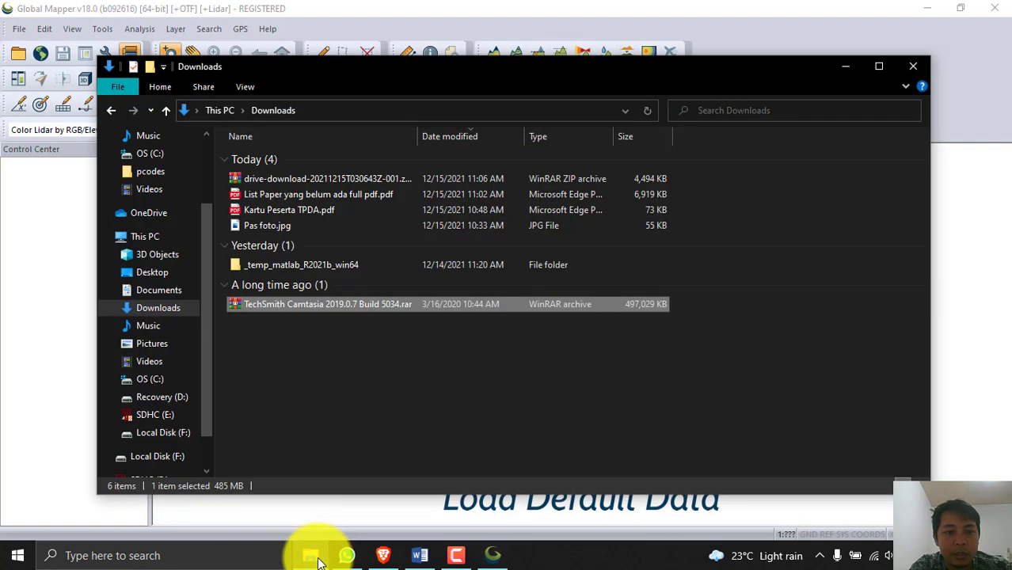
pyautogui.click(321, 364)
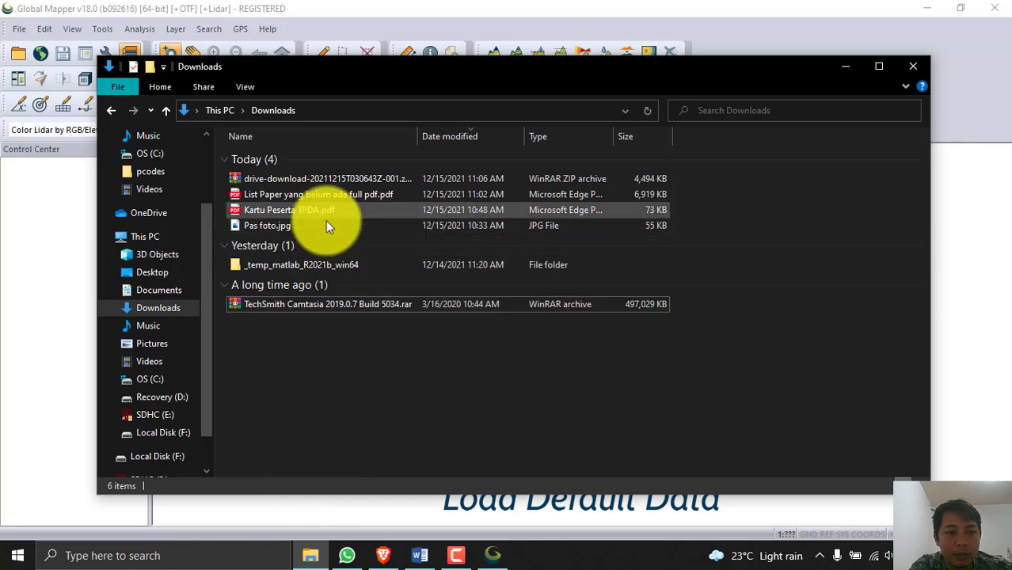
pyautogui.click(327, 179)
pyautogui.rightClick(326, 179)
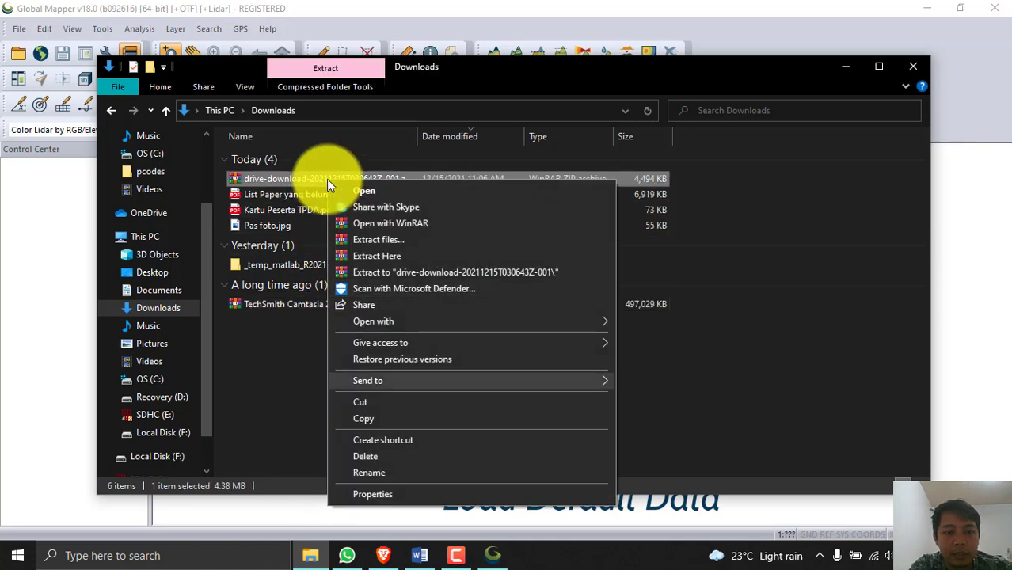
pyautogui.click(402, 256)
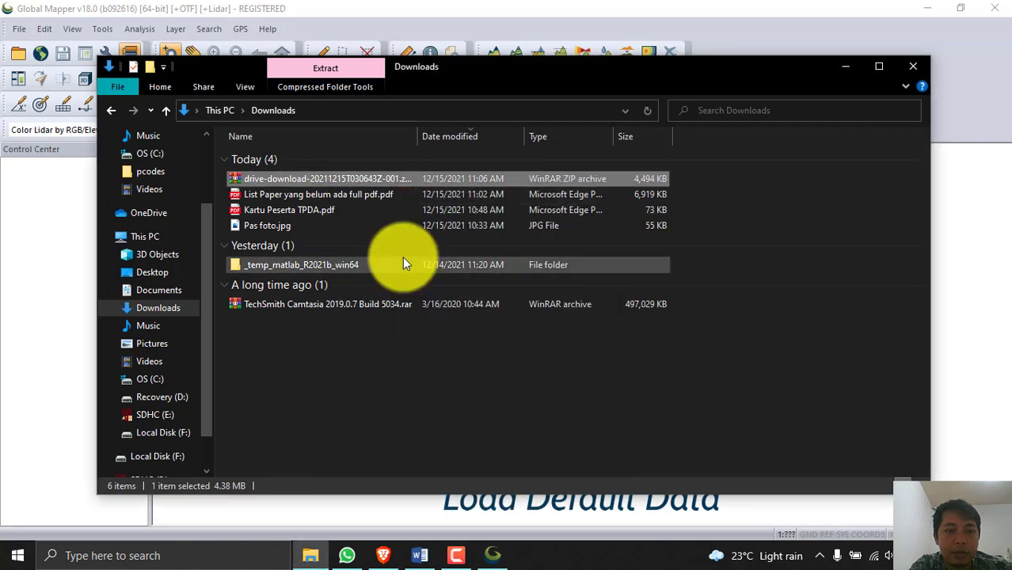
# Load the extracted SUNGAI_LN_25K.shp shapefile from the Downloads folder into Global Mapper
pyautogui.scroll(-2, 548, 410)
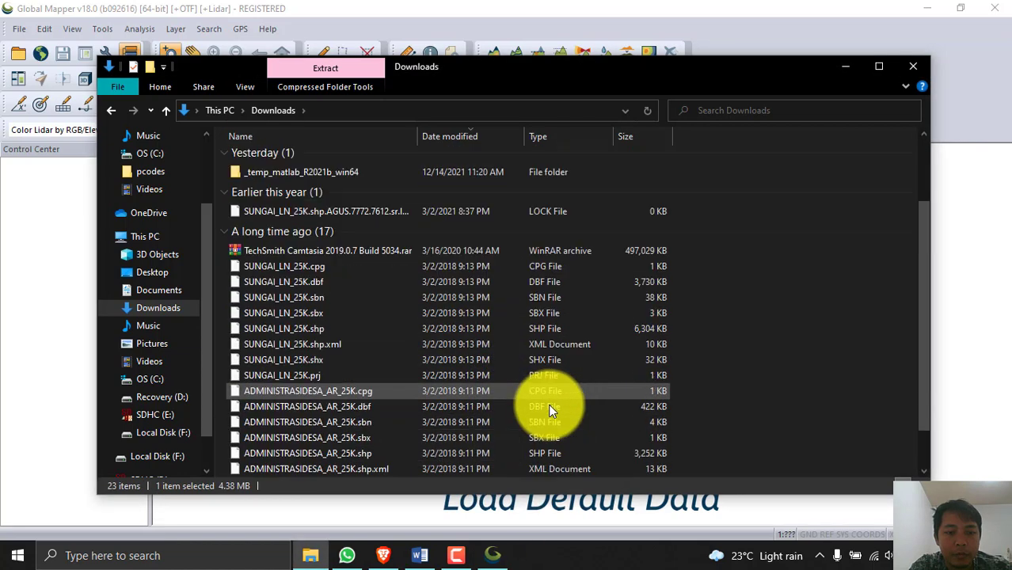
pyautogui.scroll(-1, 548, 404)
pyautogui.click(319, 294)
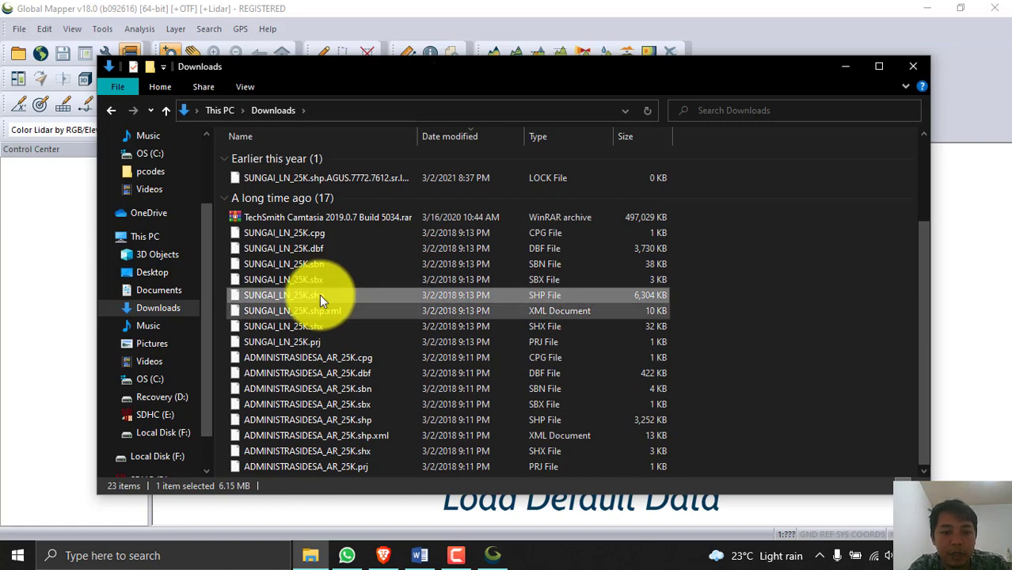
pyautogui.keyDown('ctrl'); pyautogui.click(328, 421); pyautogui.keyUp('ctrl')
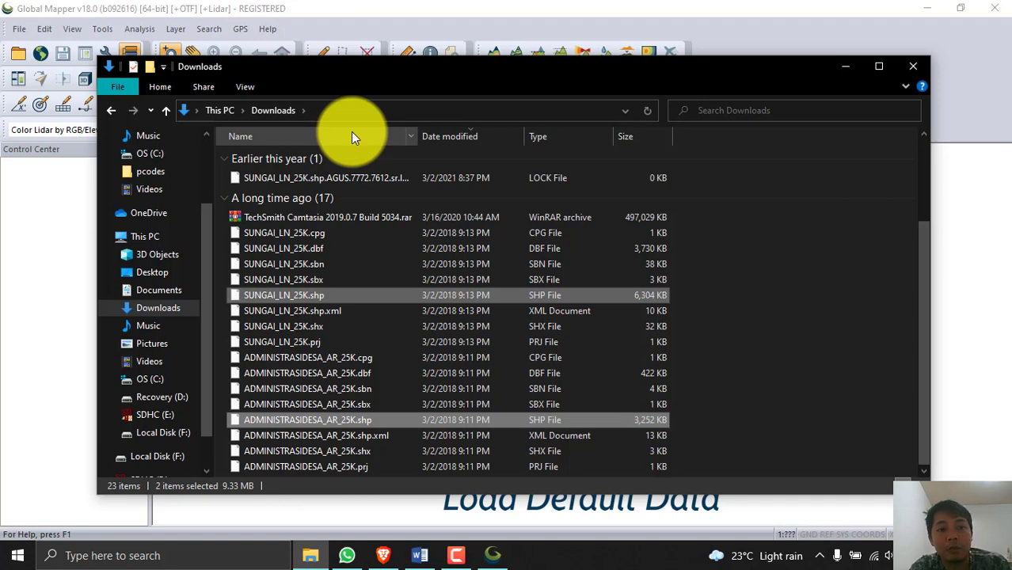
pyautogui.click(383, 30)
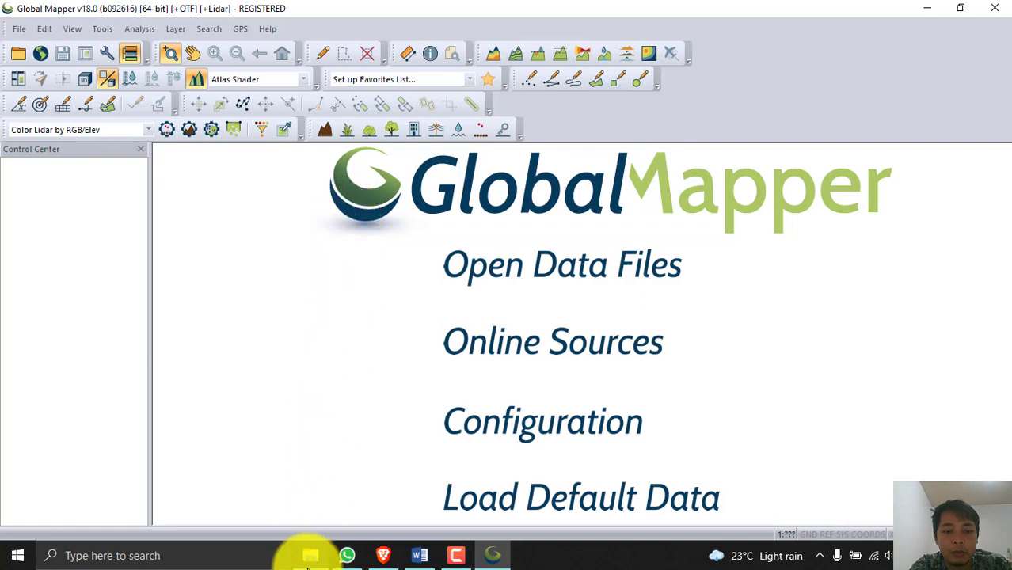
pyautogui.click(309, 557)
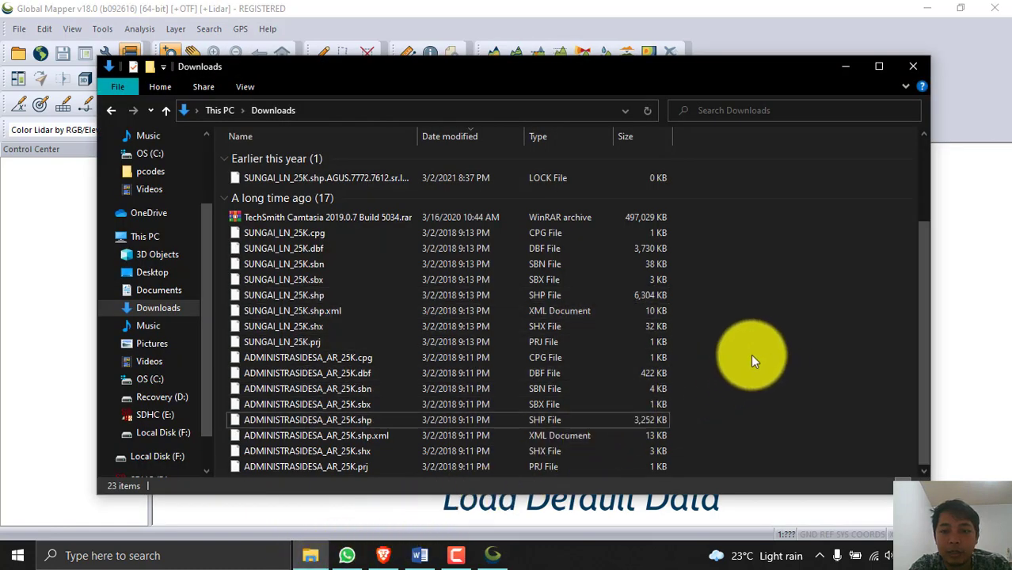
pyautogui.moveTo(276, 299); pyautogui.dragTo(988, 355)
pyautogui.click(743, 7)
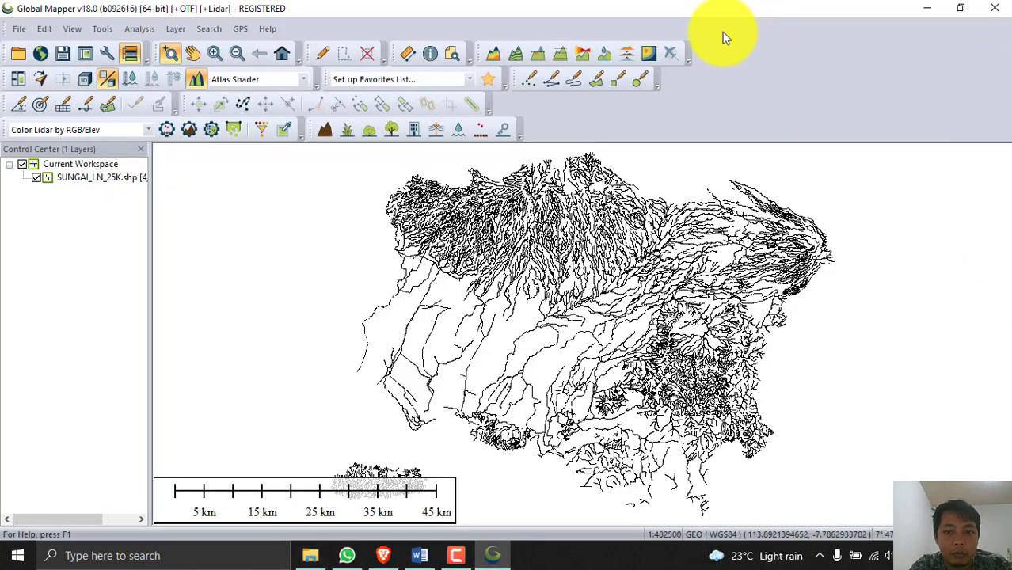
# Download the online ASTER GDEM v2 Worldwide Elevation Data (1 arc-second Resolution) for the current screen bounds
pyautogui.click(17, 29)
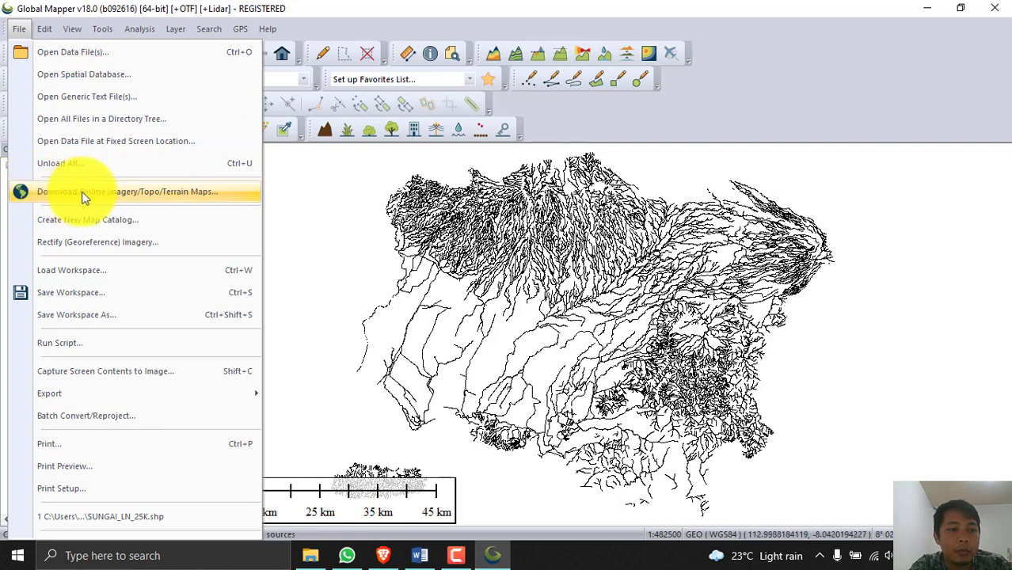
pyautogui.click(181, 204)
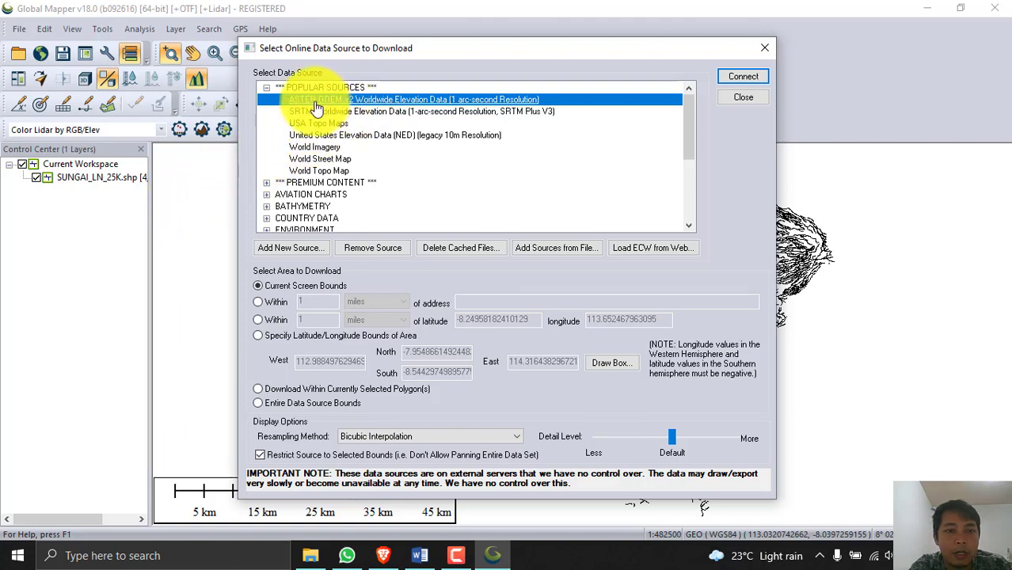
pyautogui.click(358, 112)
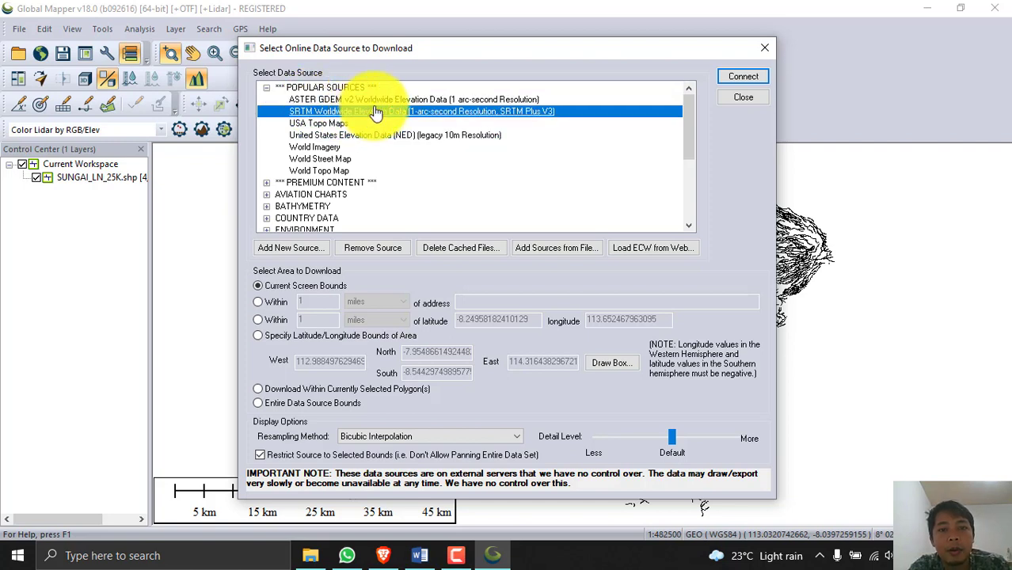
pyautogui.click(499, 101)
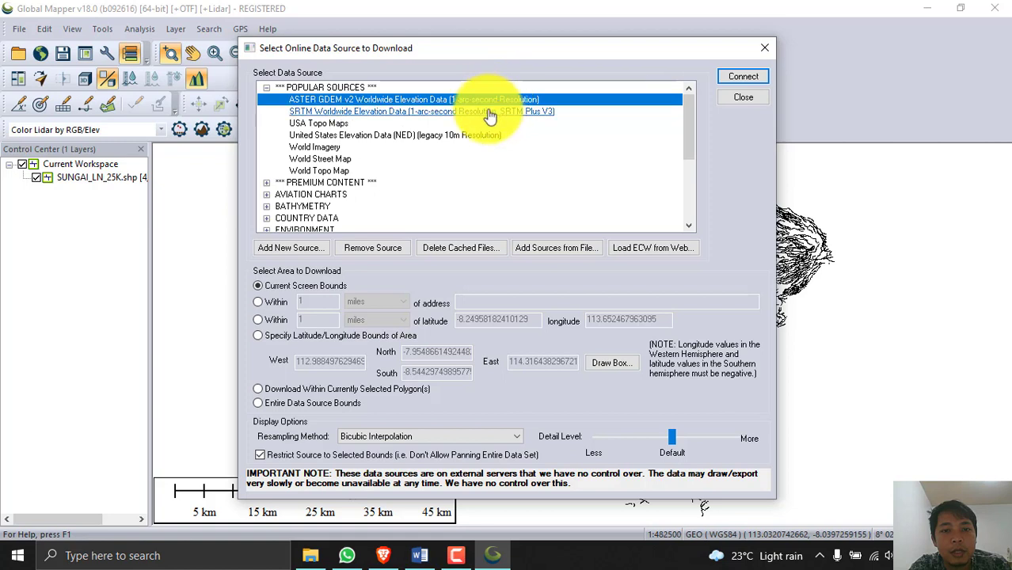
pyautogui.click(488, 111)
pyautogui.click(485, 100)
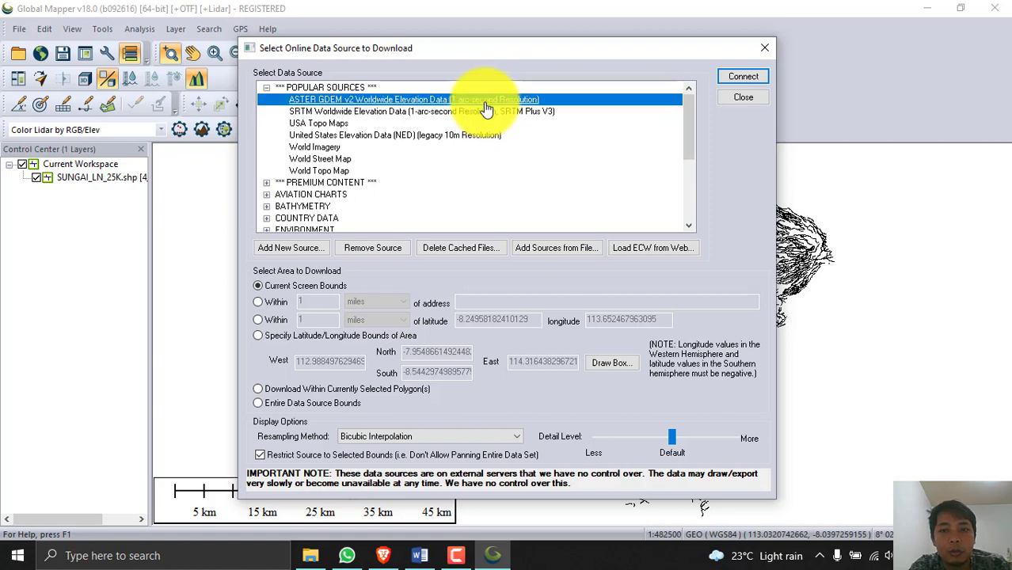
pyautogui.click(738, 79)
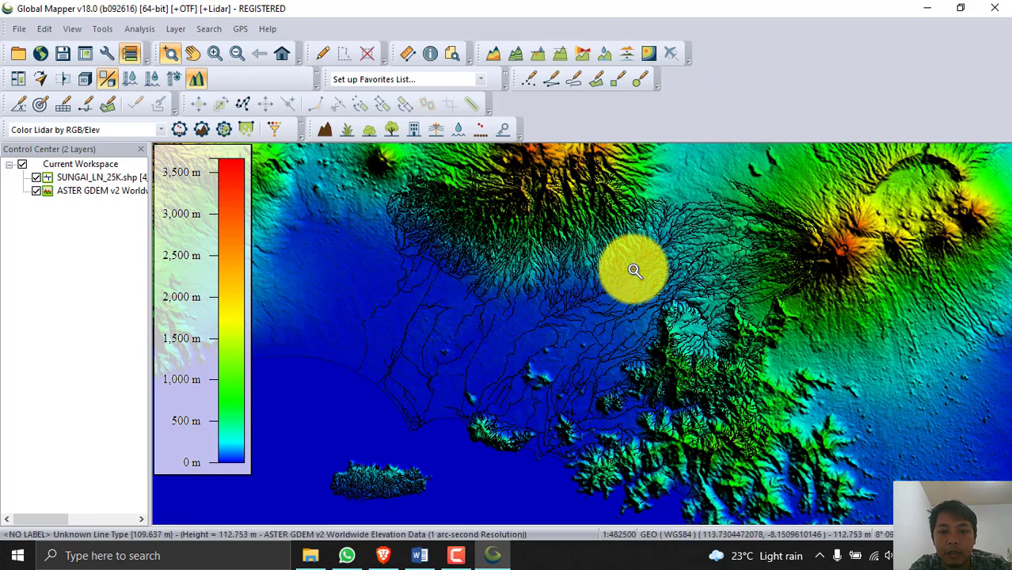
# Hide the SUNGAI_LN_25K.shp layer so only the ASTER GDEM v2 elevation layer is displayed
pyautogui.scroll(1, 634, 271)
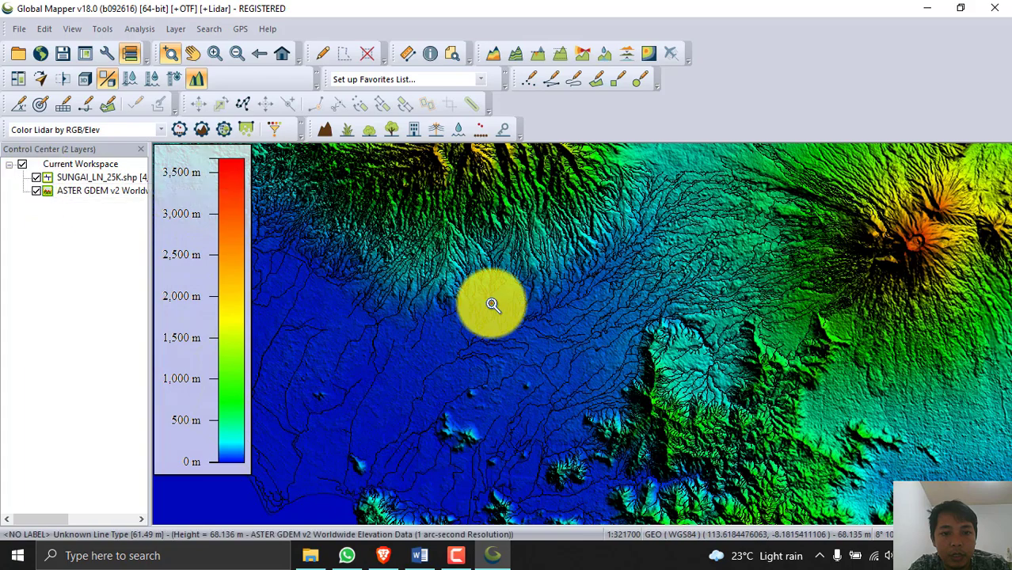
pyautogui.scroll(-1, 492, 303)
pyautogui.moveTo(486, 300); pyautogui.dragTo(656, 252)
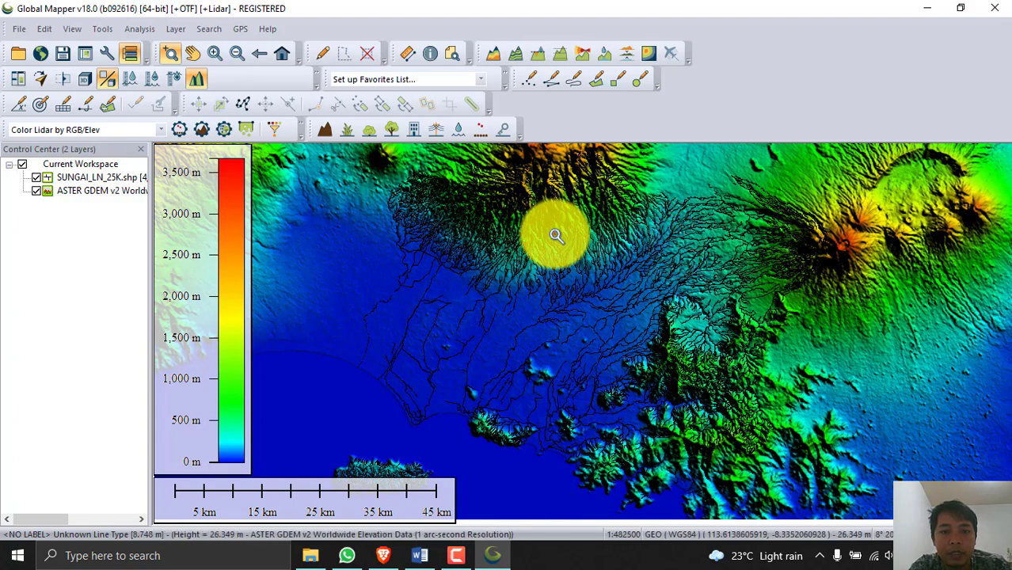
pyautogui.click(36, 175)
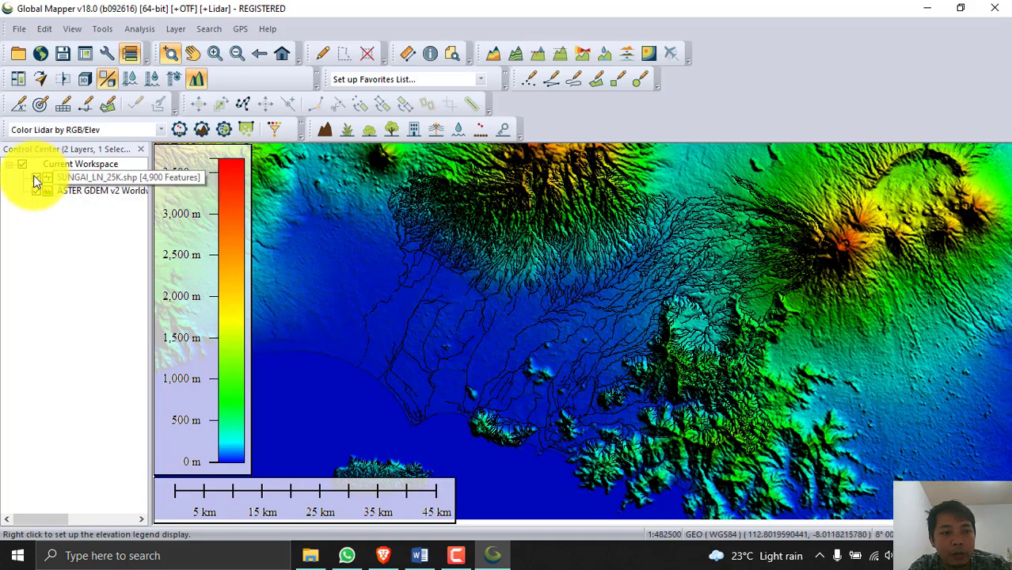
pyautogui.click(33, 175)
# Start an elevation grid export in GeoTIFF format and accept the projection tip
pyautogui.click(21, 34)
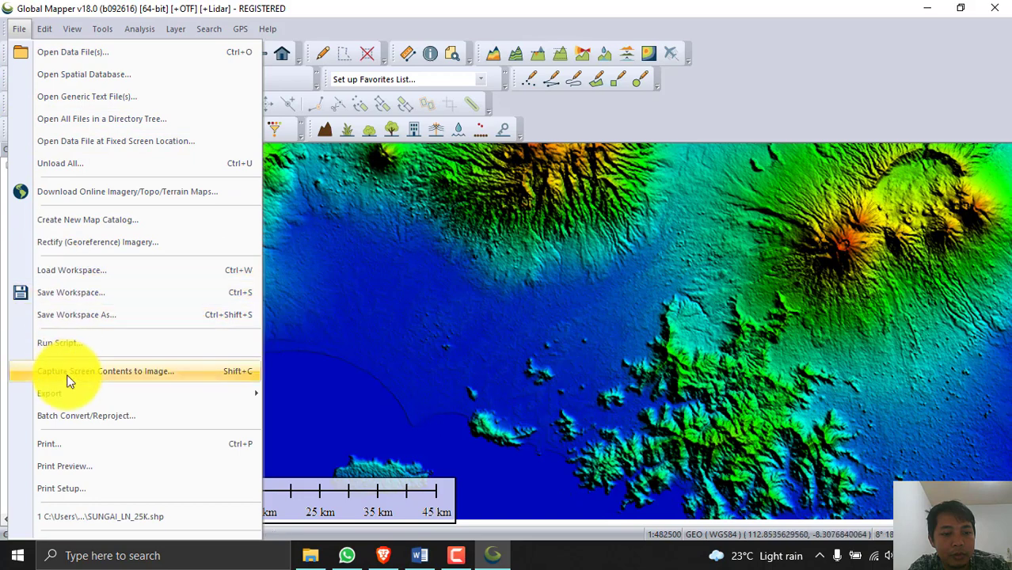
pyautogui.moveTo(67, 381)
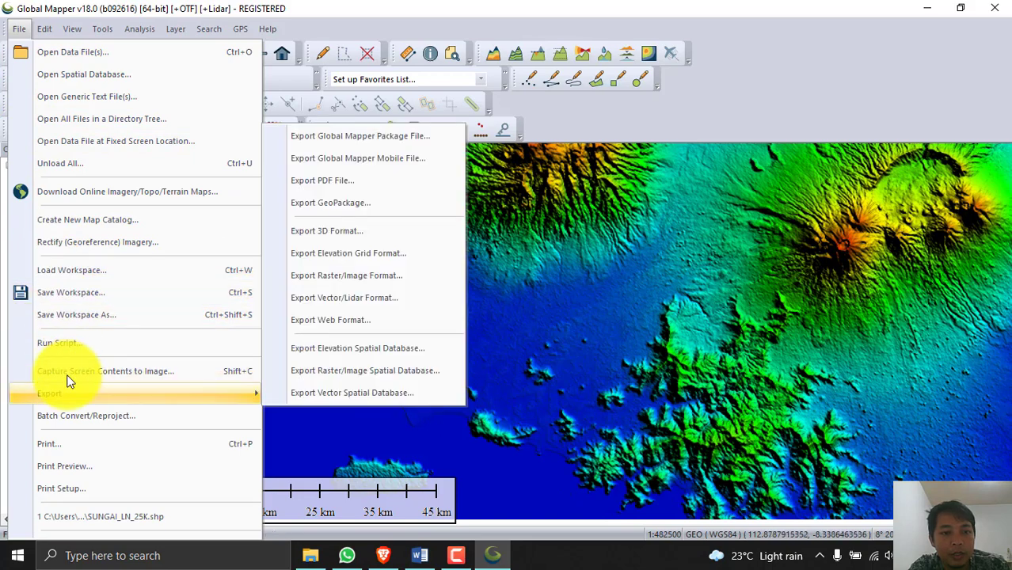
pyautogui.click(386, 255)
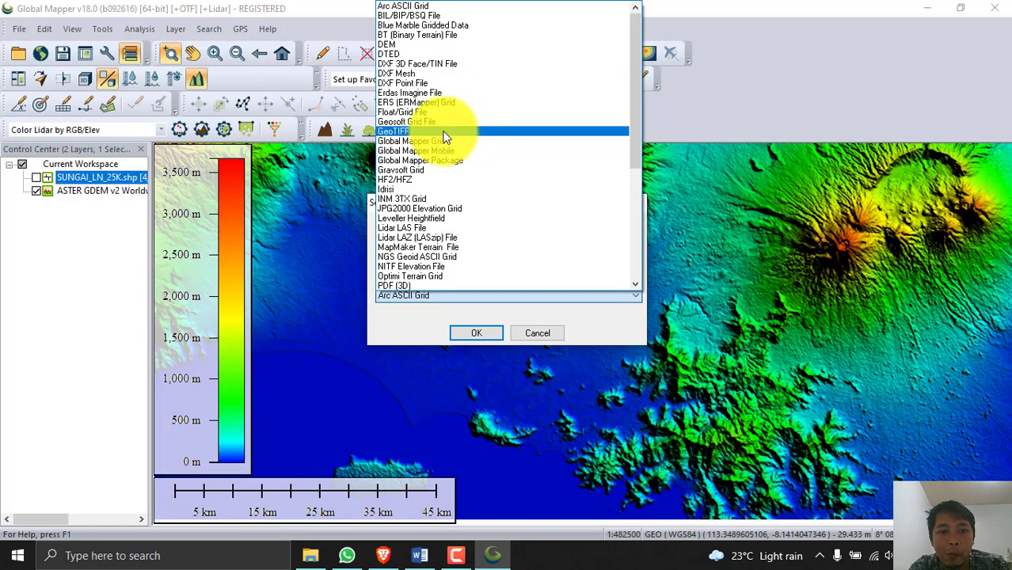
pyautogui.click(445, 132)
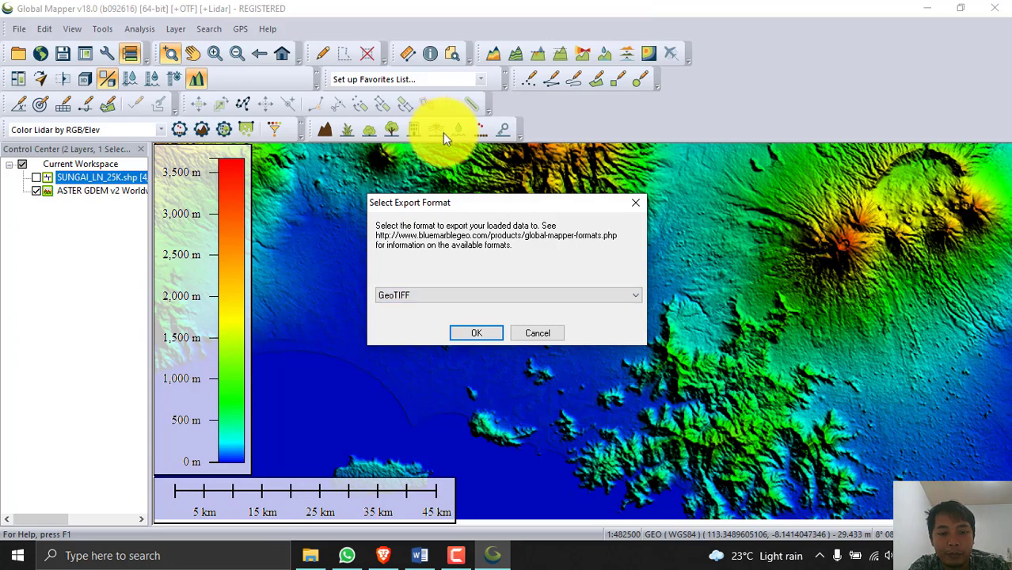
pyautogui.click(473, 334)
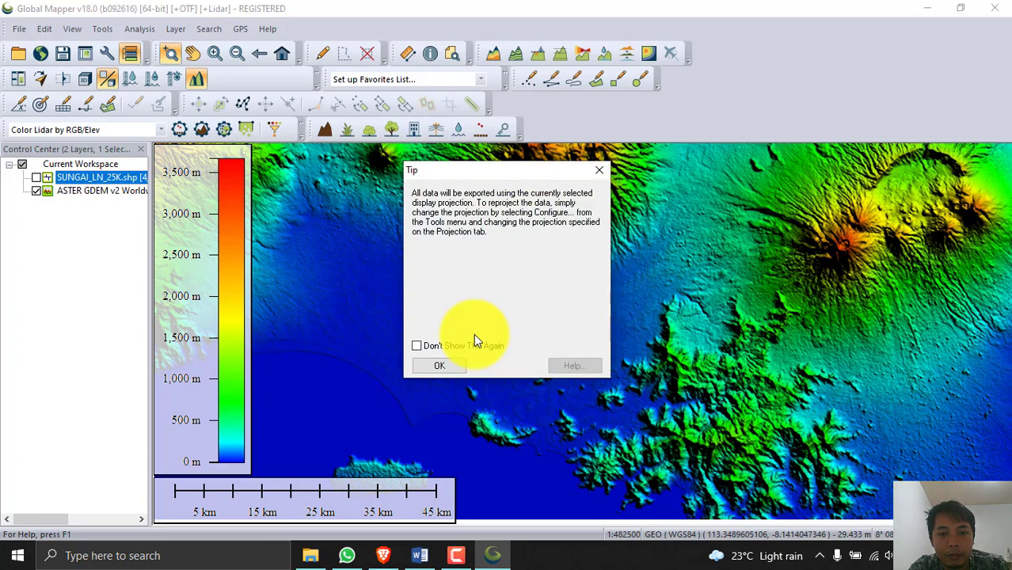
pyautogui.click(444, 366)
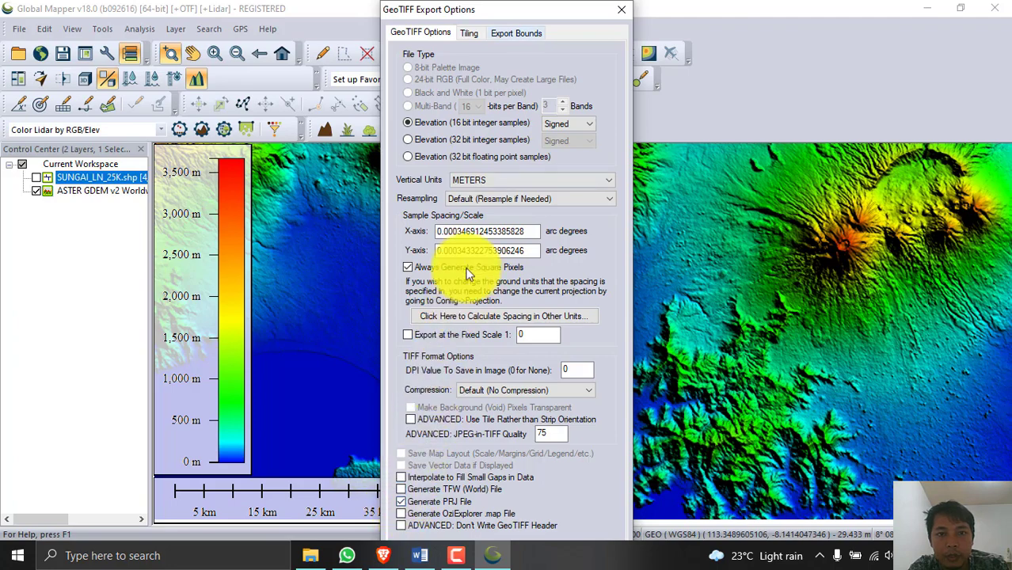
# Draw the export bounds box around the Jember area, from about -7.969 to -8.550 latitude and 113.237 to 114.053 longitude
pyautogui.click(531, 35)
pyautogui.click(556, 71)
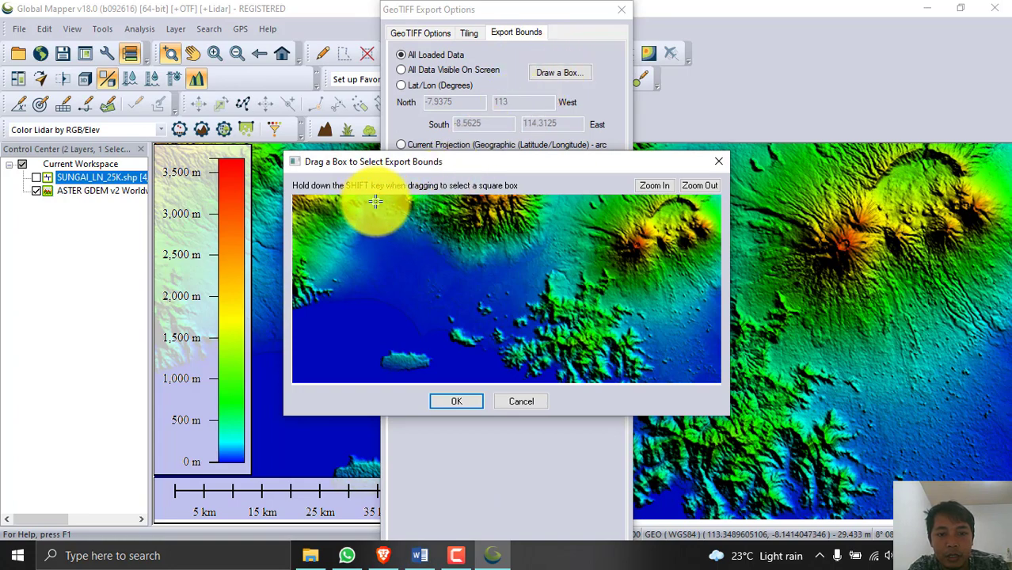
pyautogui.moveTo(373, 199); pyautogui.dragTo(635, 383)
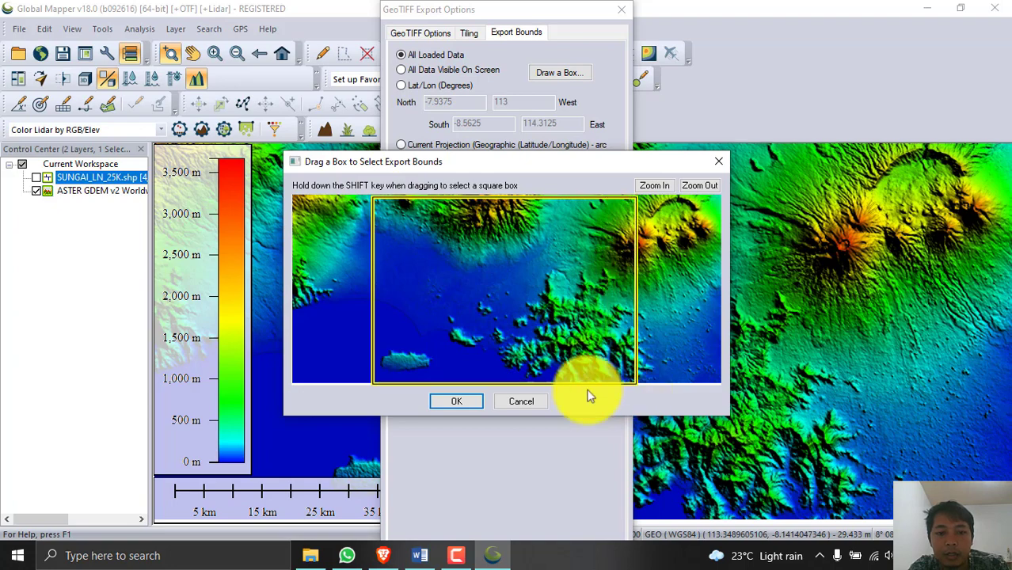
pyautogui.click(460, 402)
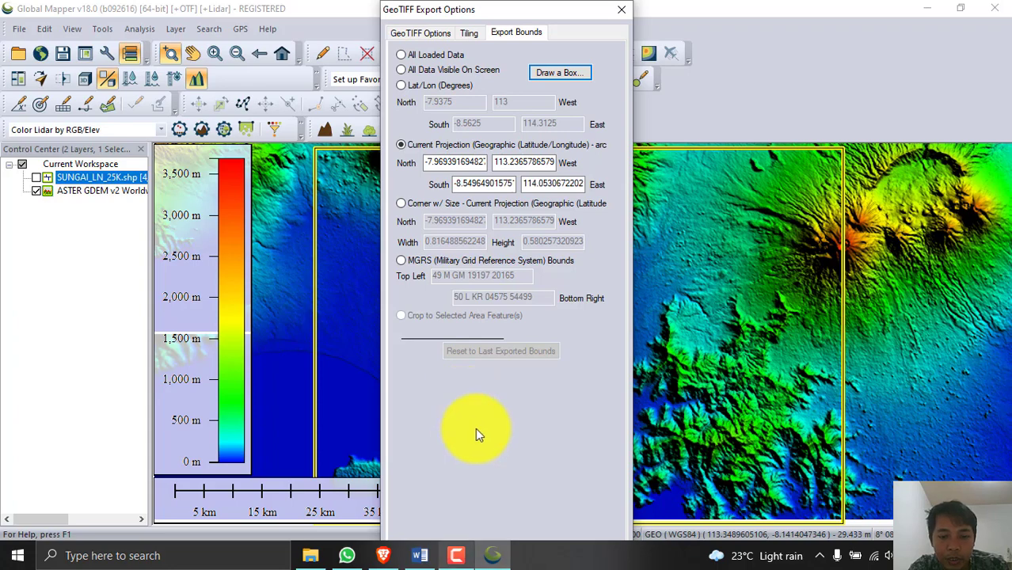
# Turn on automatic hiding of the Windows taskbar in both desktop mode and tablet mode
pyautogui.rightClick(545, 556)
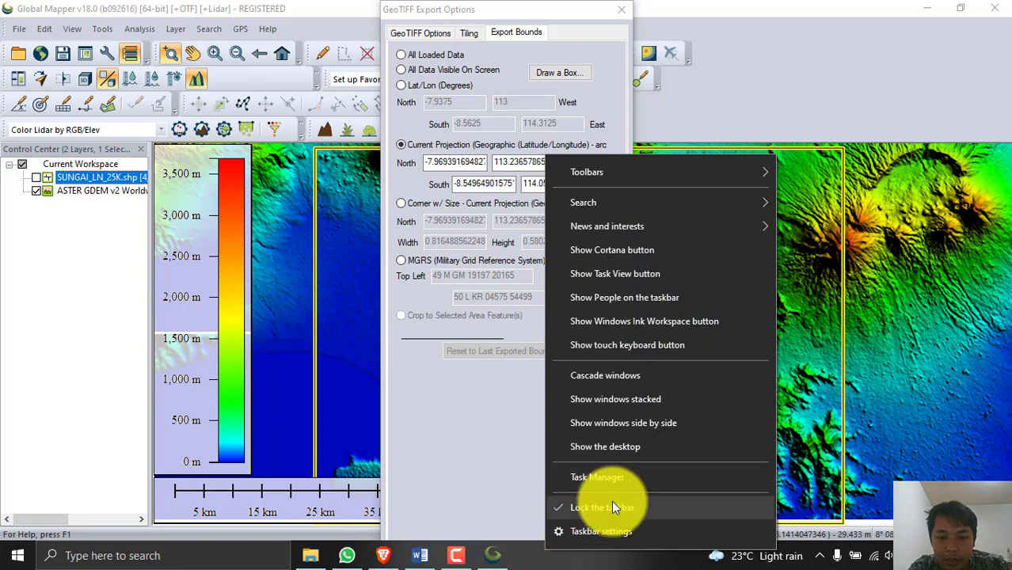
pyautogui.click(617, 532)
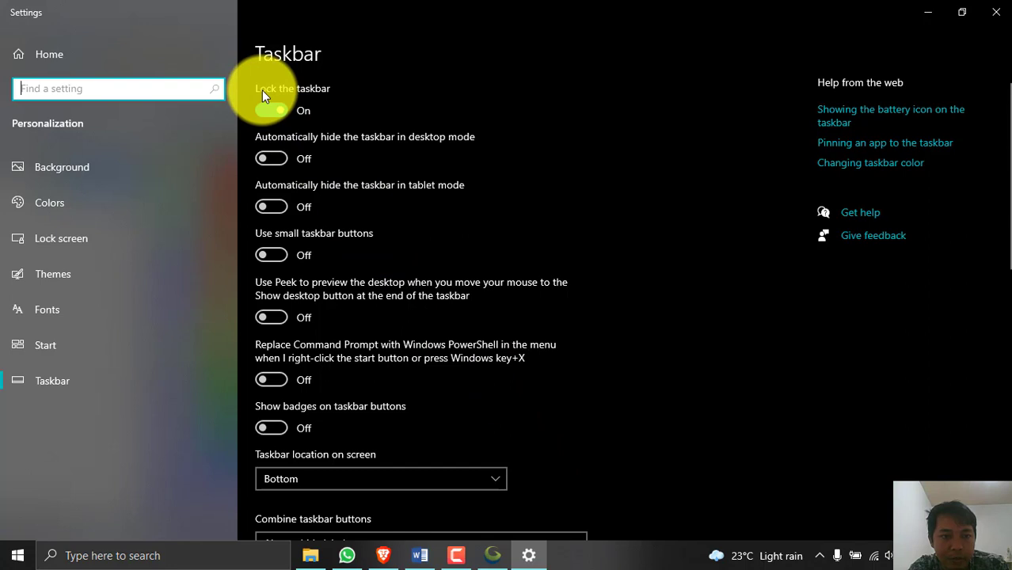
pyautogui.click(273, 159)
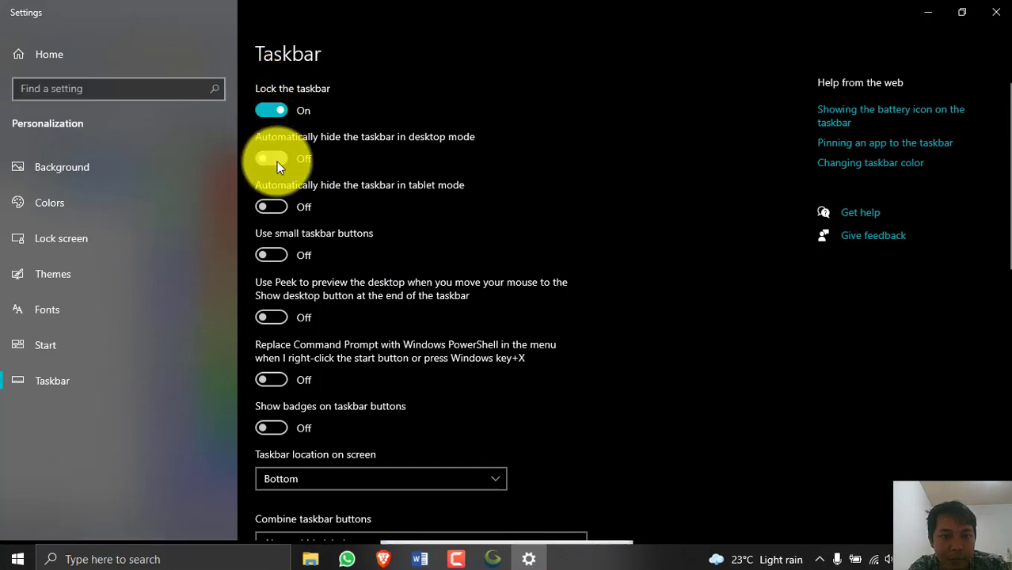
pyautogui.click(273, 209)
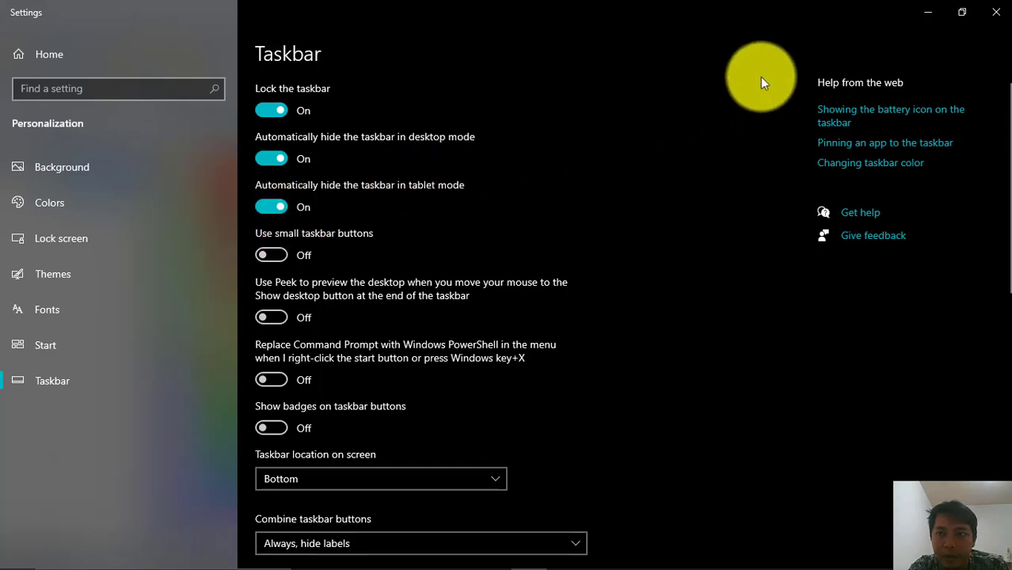
# Close the Windows settings, accept the GeoTIFF export options and save the elevation grid as dem in the Downloads folder
pyautogui.click(995, 12)
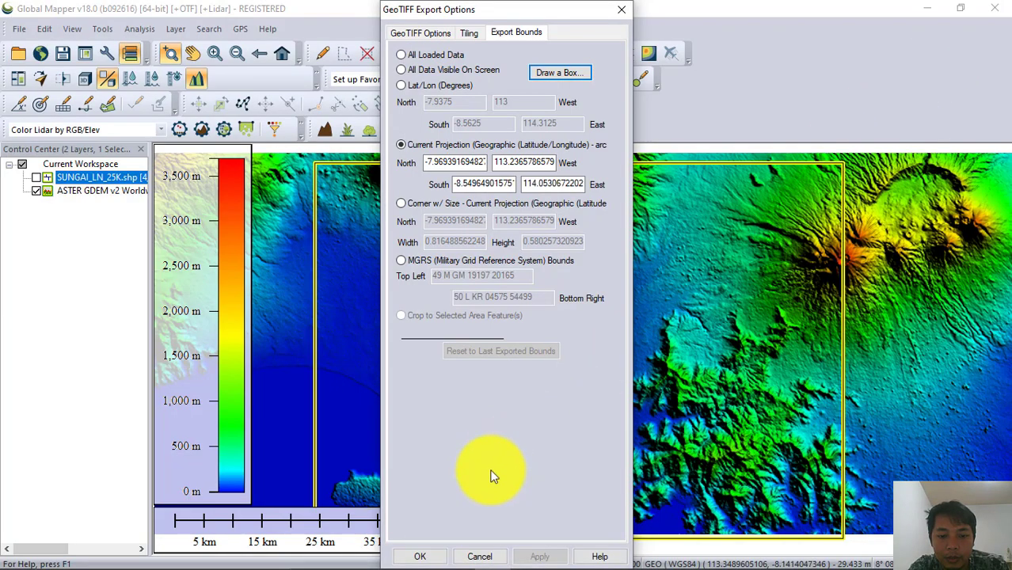
pyautogui.click(428, 557)
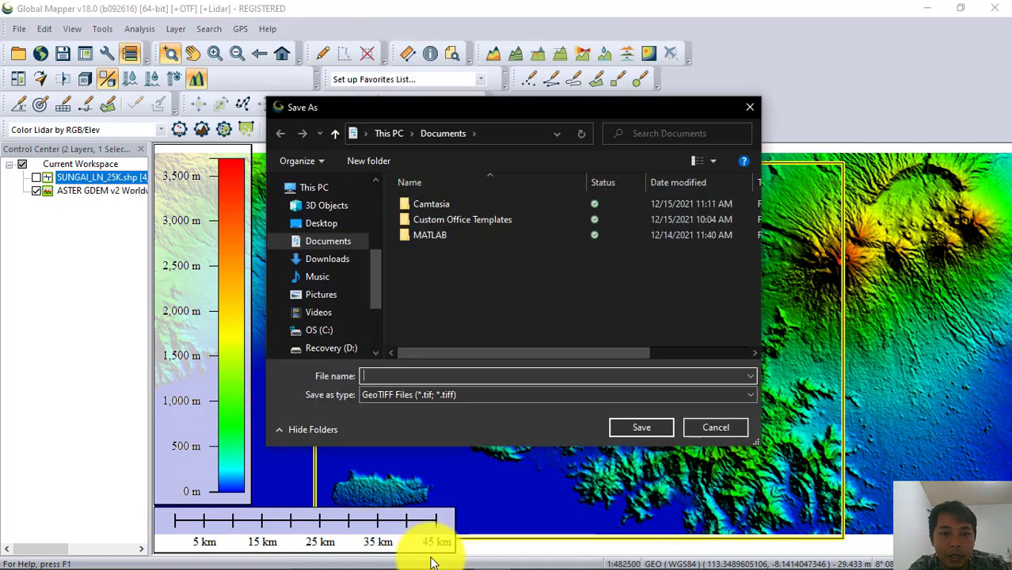
pyautogui.click(324, 223)
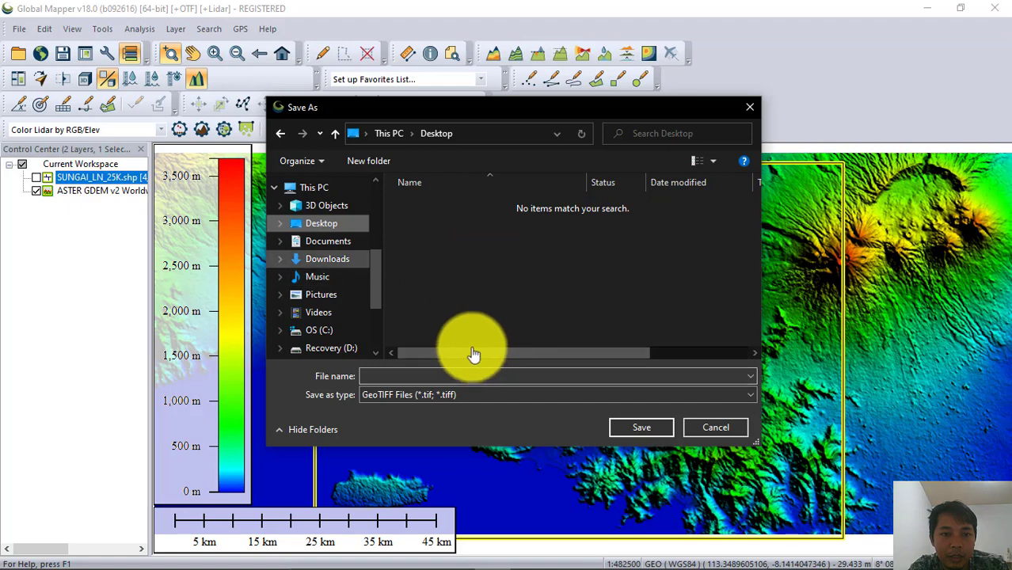
pyautogui.click(328, 259)
pyautogui.click(463, 377)
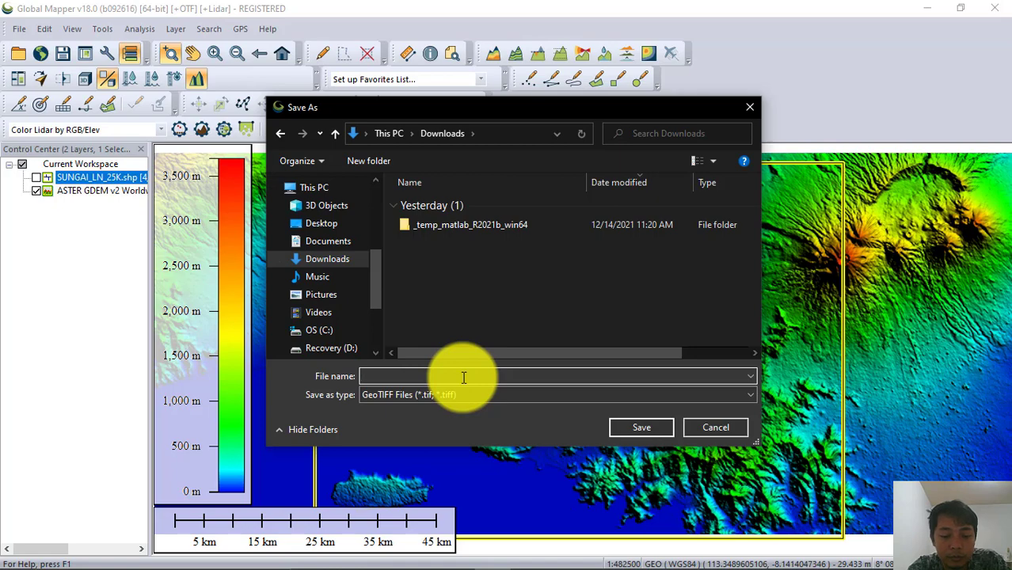
pyautogui.write('dem')
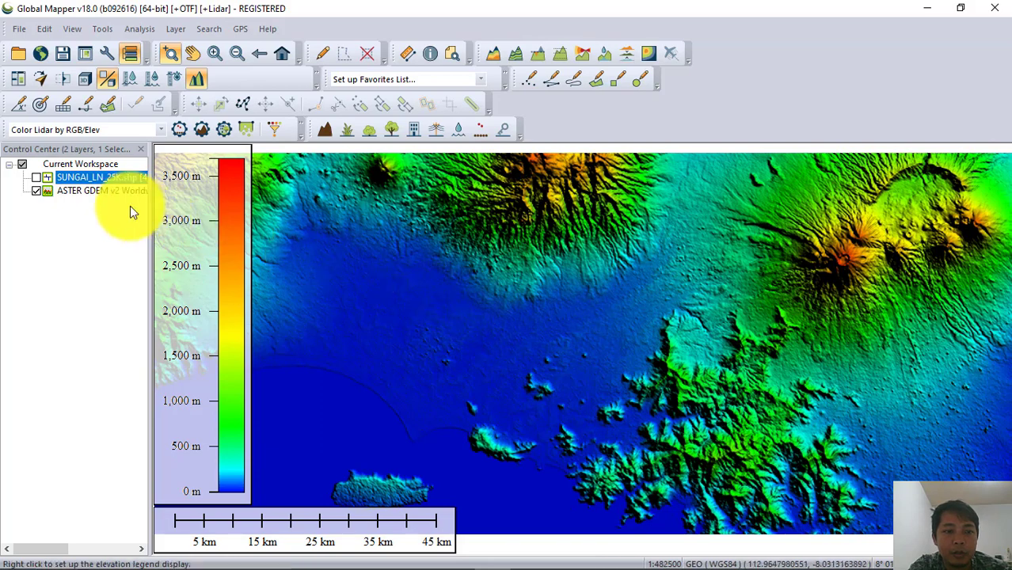
# Hide the ASTER GDEM v2 layer and load the exported dem.tif from the Downloads folder into the map
pyautogui.click(35, 192)
pyautogui.click(314, 556)
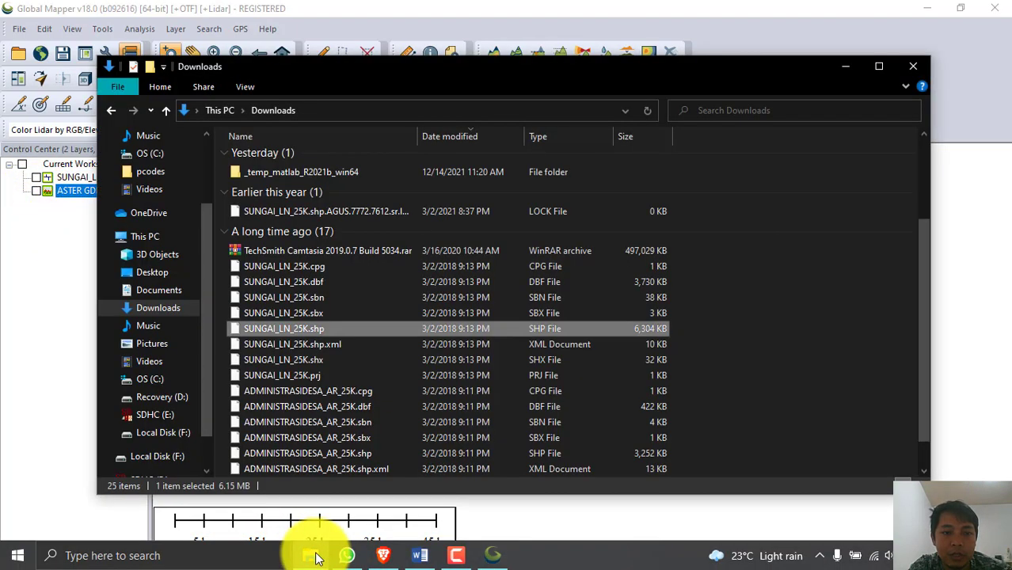
pyautogui.scroll(-1, 443, 332)
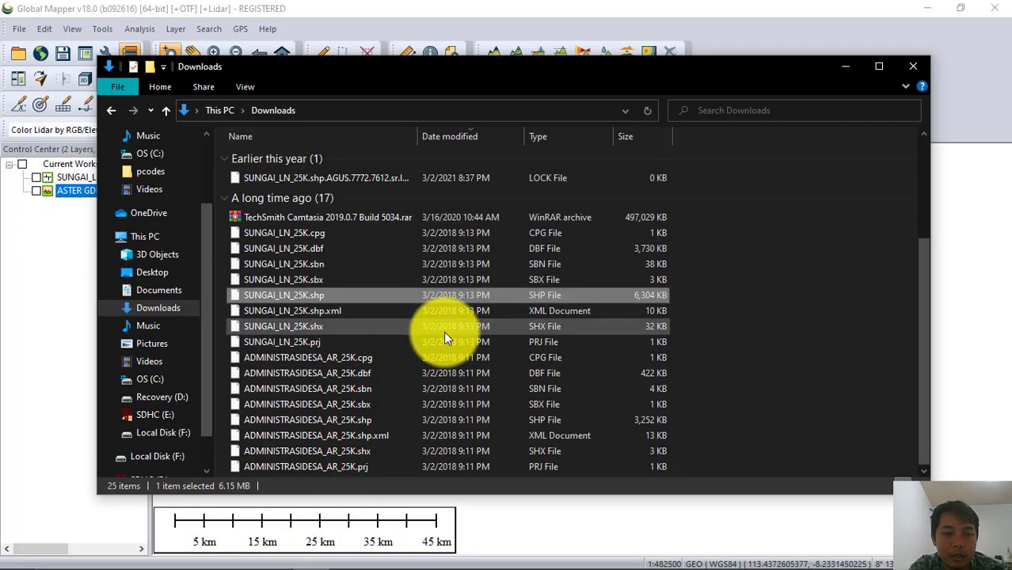
pyautogui.scroll(4, 444, 331)
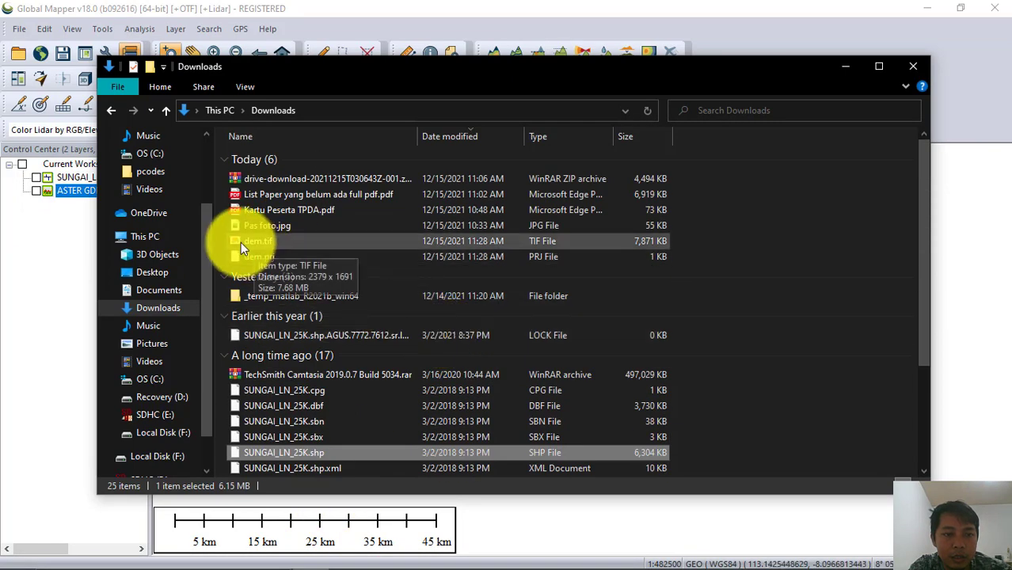
pyautogui.click(241, 242)
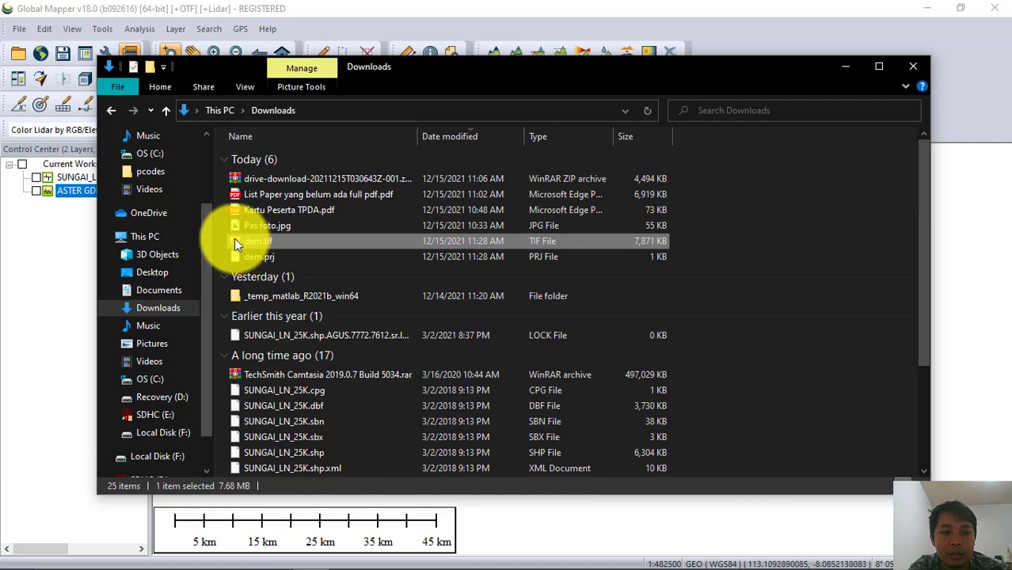
pyautogui.moveTo(234, 241); pyautogui.dragTo(962, 281)
pyautogui.click(844, 65)
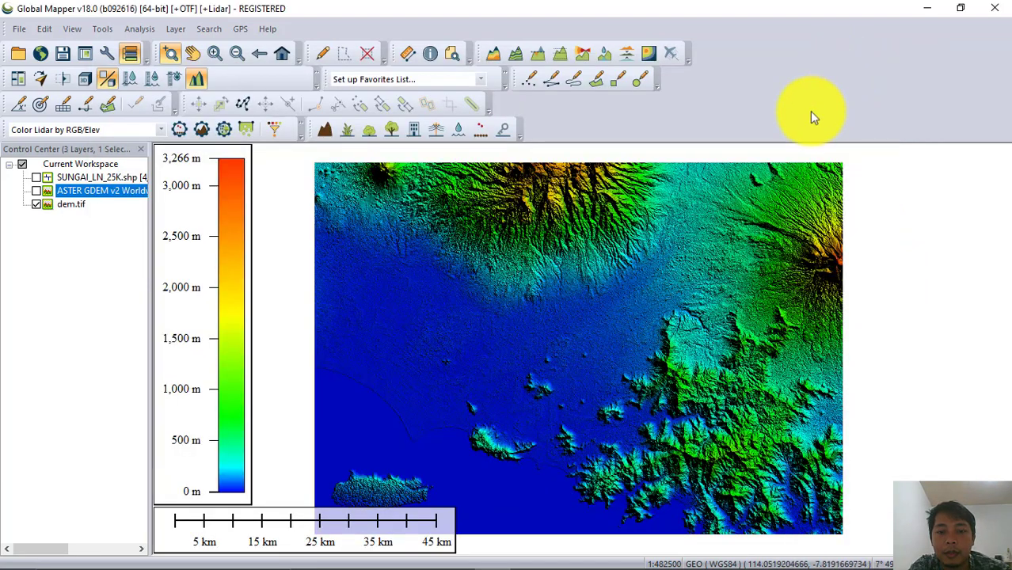
# Generate contours from dem.tif at a 100 m interval with contour line smoothing turned off
pyautogui.click(639, 363)
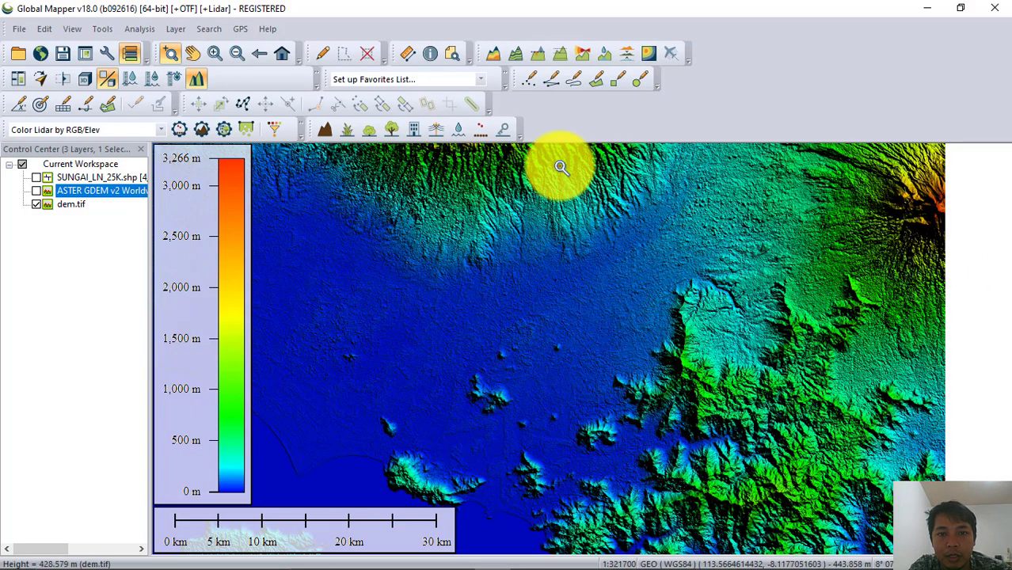
pyautogui.click(514, 54)
pyautogui.moveTo(511, 34); pyautogui.dragTo(302, 38)
pyautogui.moveTo(150, 117); pyautogui.dragTo(93, 118)
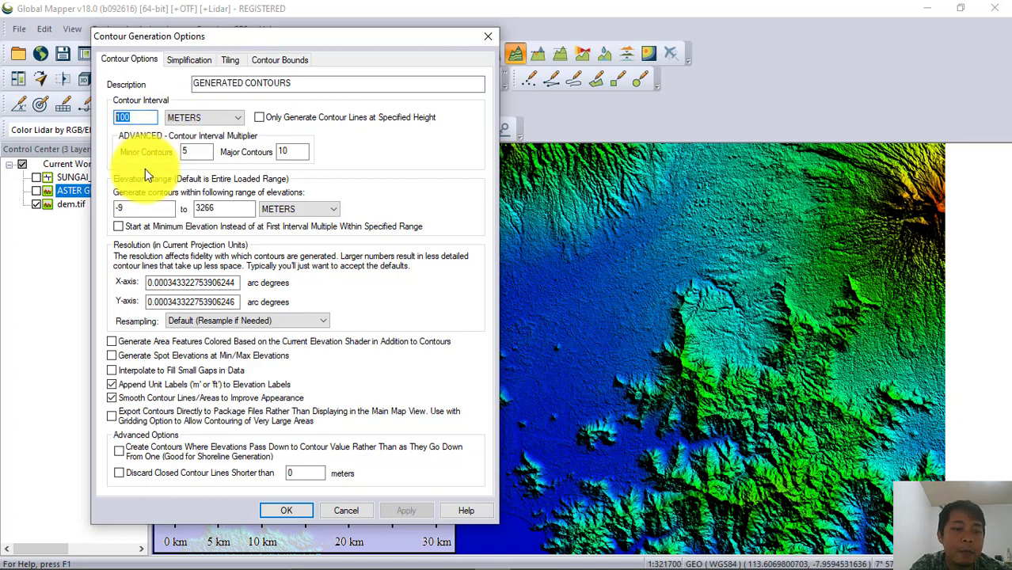
pyautogui.click(112, 398)
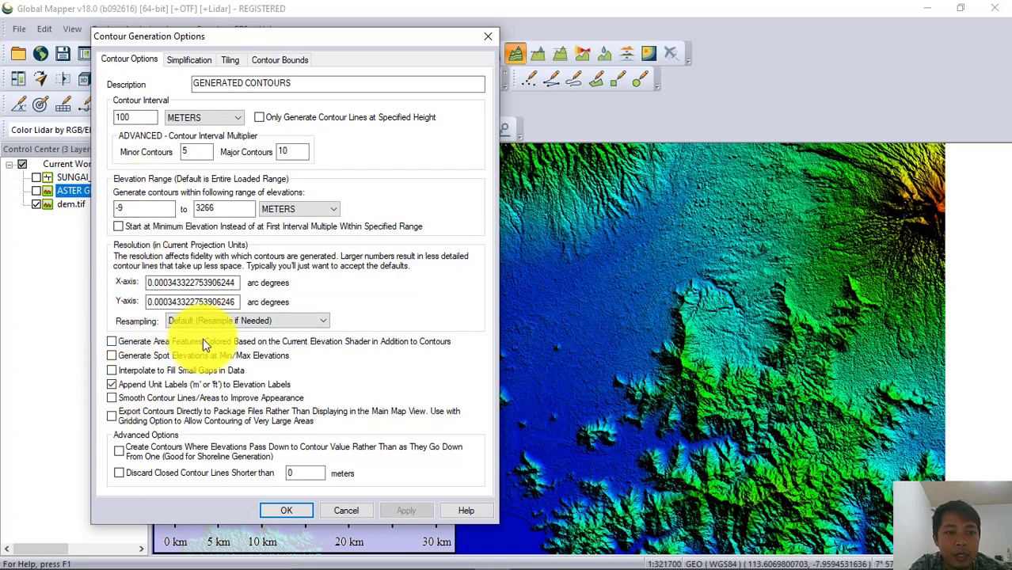
pyautogui.click(290, 511)
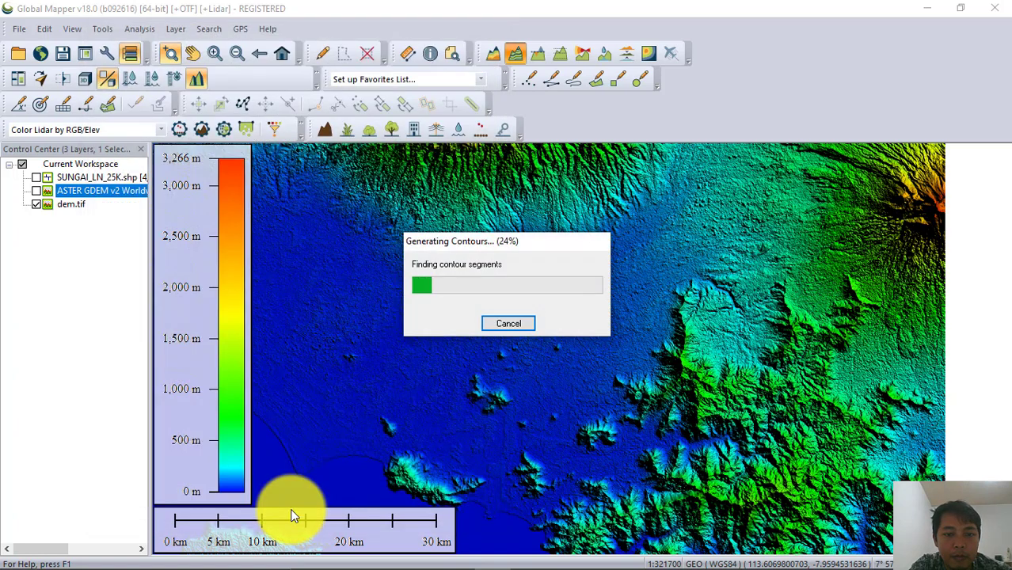
# Toggle the dem.tif layer's visibility to compare the generated contours with and without the terrain
pyautogui.click(36, 205)
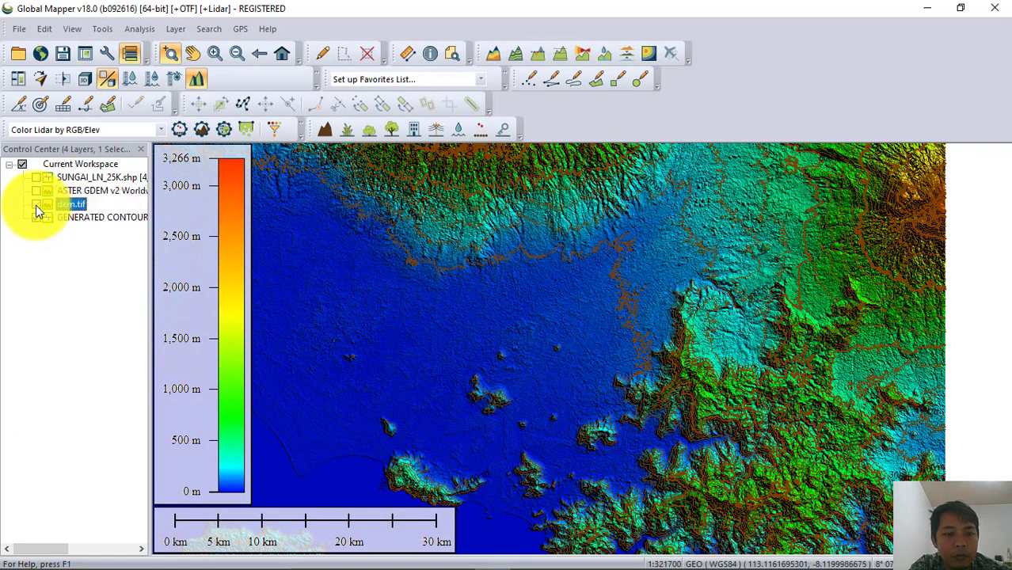
pyautogui.click(35, 205)
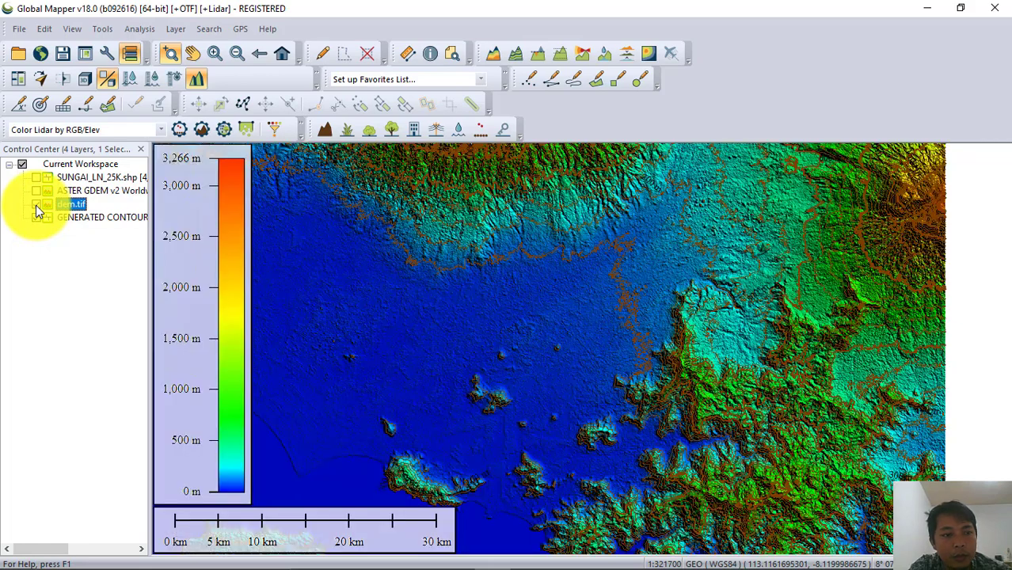
pyautogui.click(36, 205)
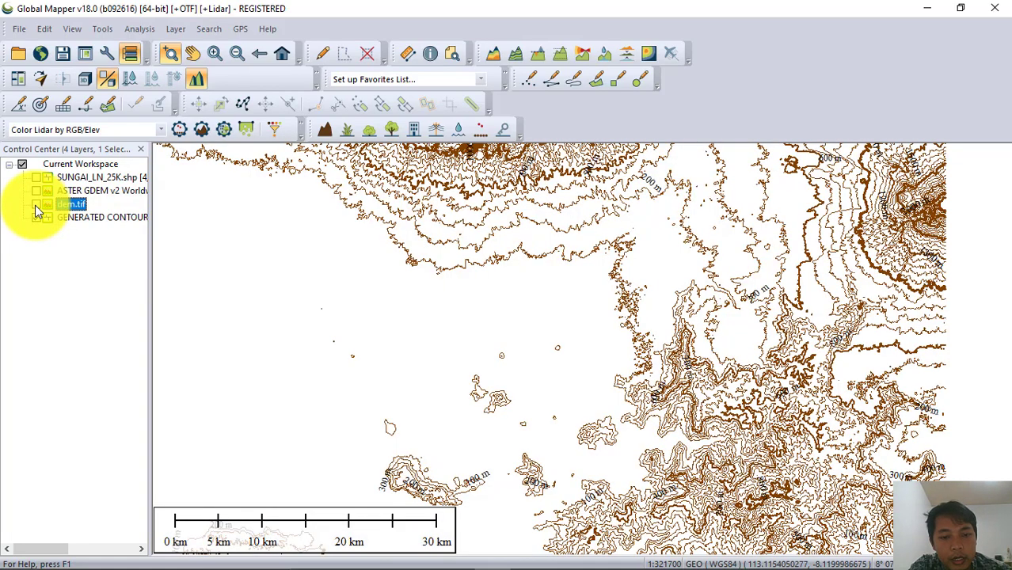
pyautogui.click(36, 205)
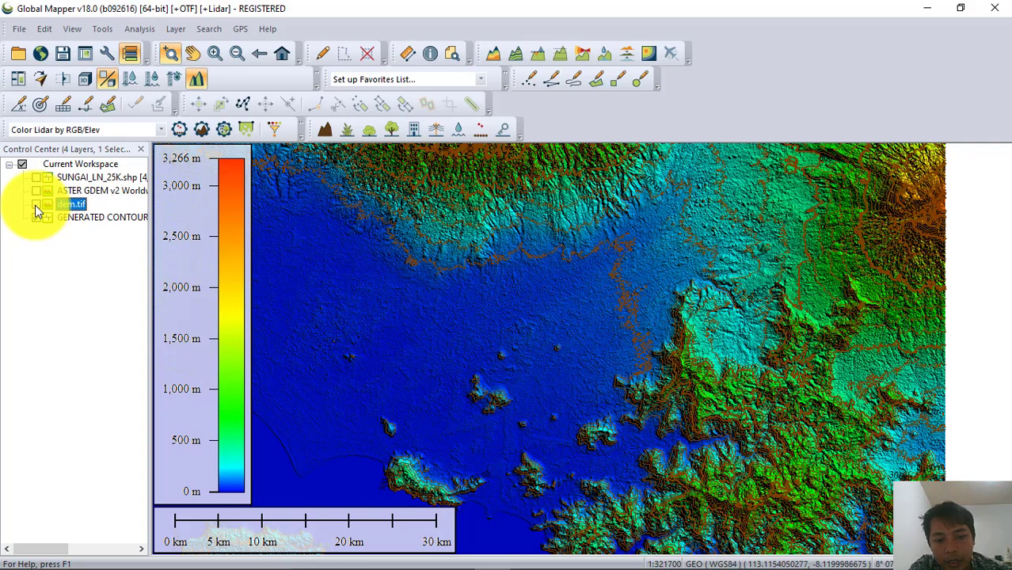
pyautogui.click(36, 205)
pyautogui.click(35, 205)
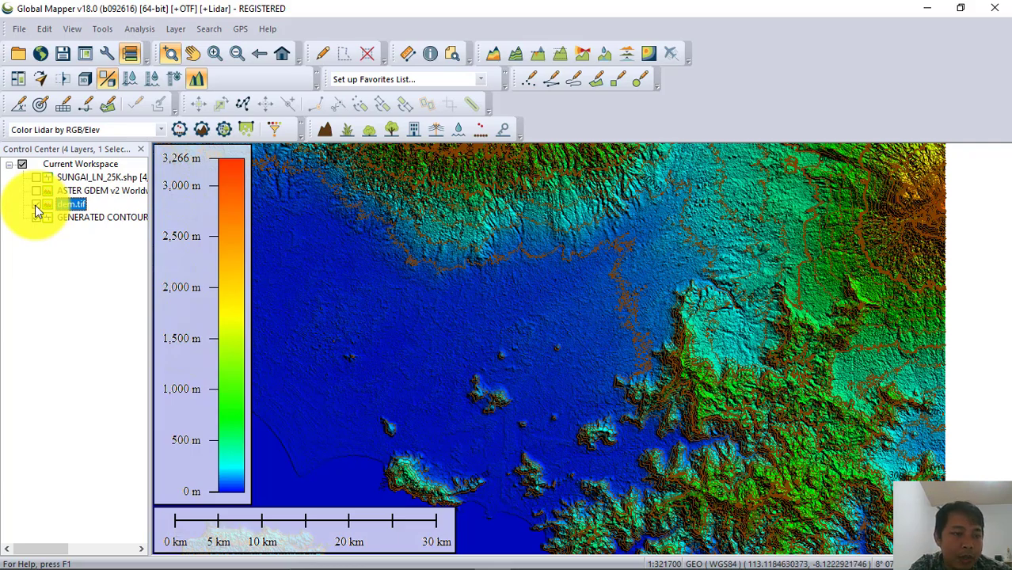
# Generate a second contour layer with lines only at the specified height of 1 m
pyautogui.click(515, 57)
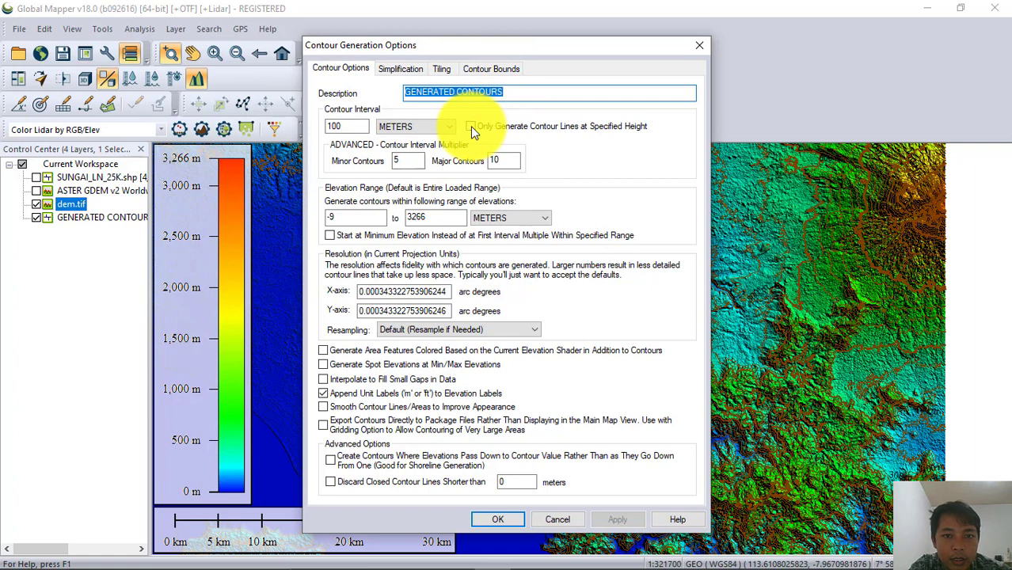
pyautogui.click(471, 126)
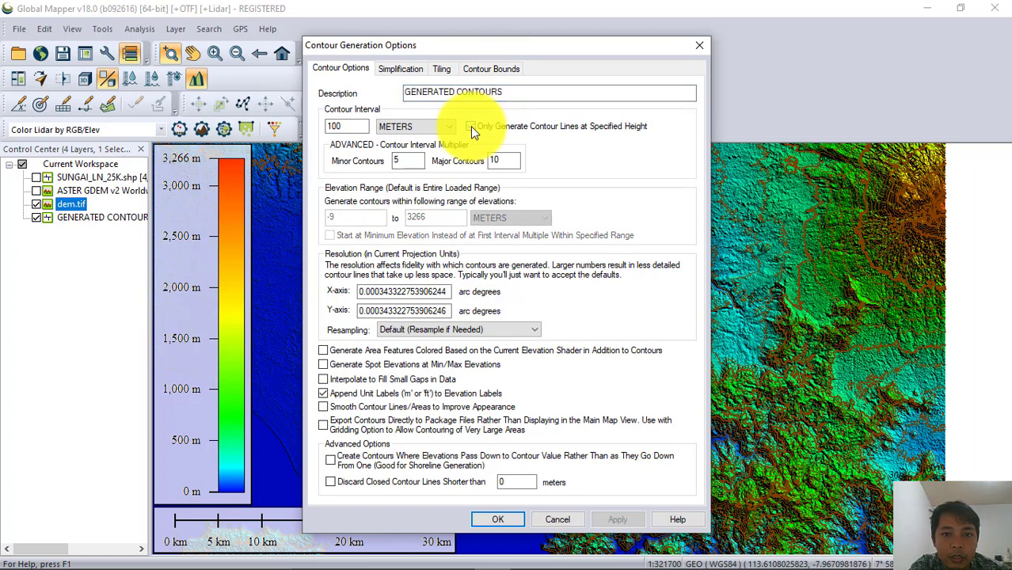
pyautogui.moveTo(361, 126); pyautogui.dragTo(158, 142)
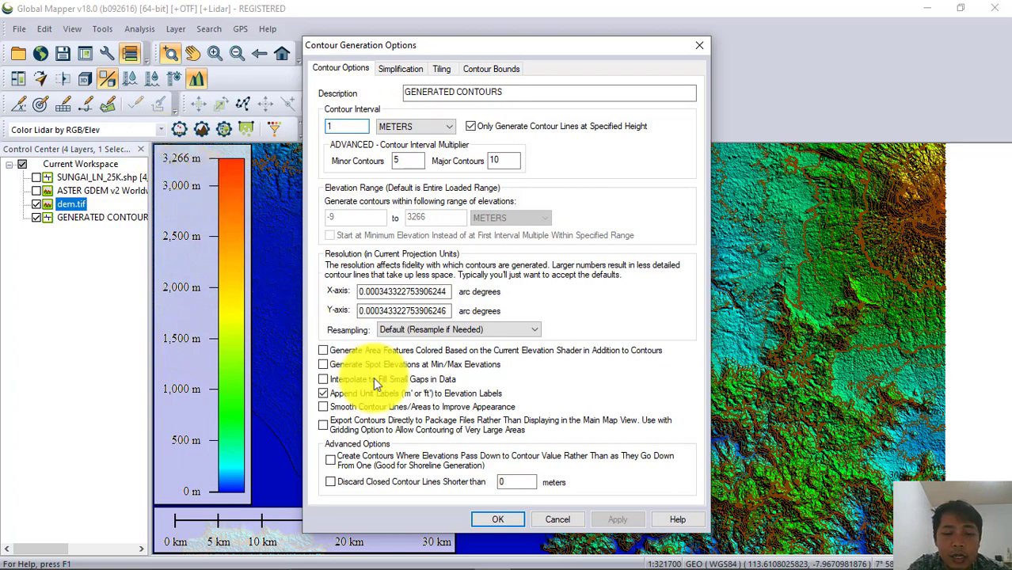
pyautogui.click(503, 519)
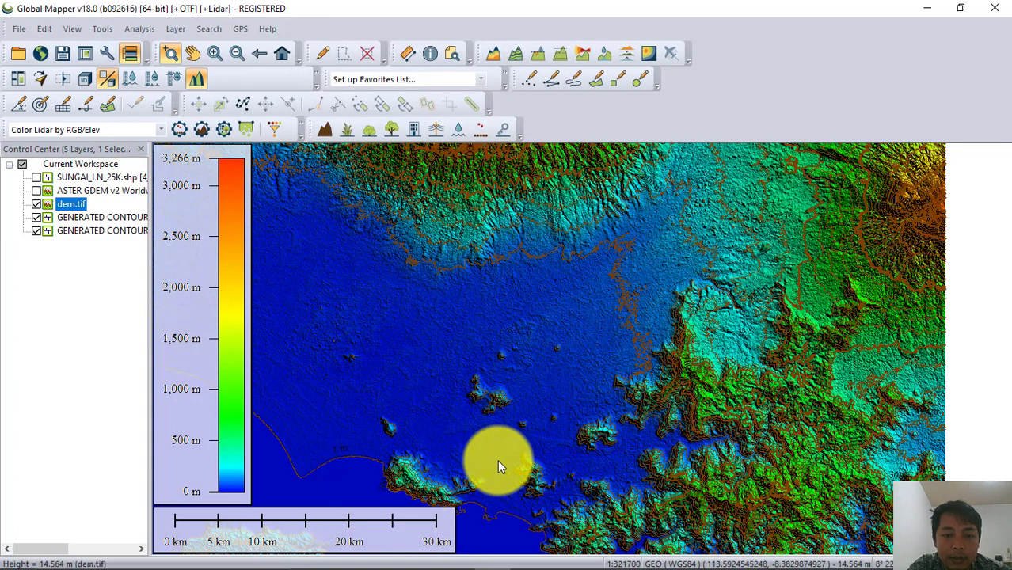
# Hide the dem.tif layer so only the two generated contour layers are displayed, and view their full extent
pyautogui.click(36, 204)
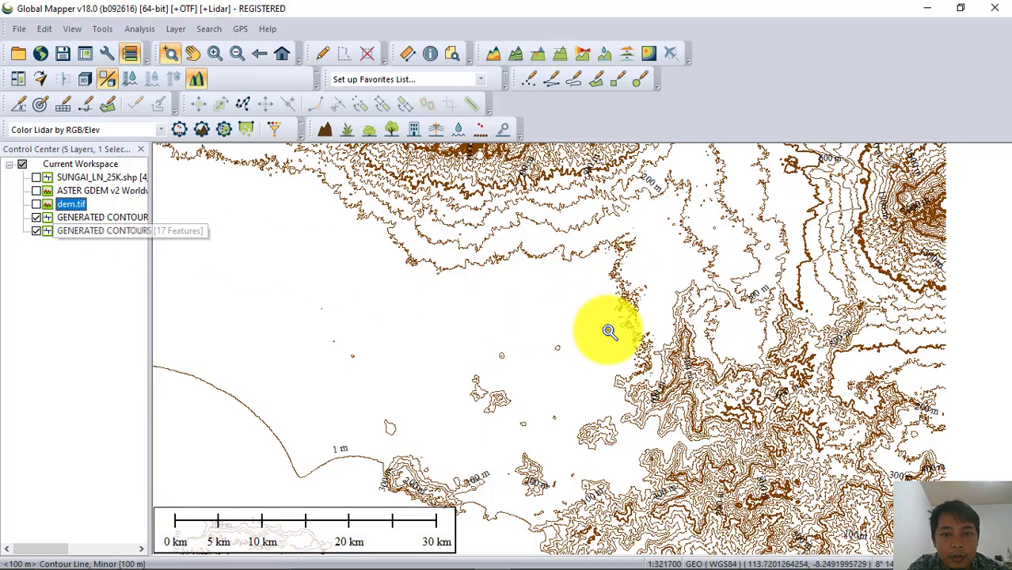
pyautogui.scroll(-1, 609, 331)
pyautogui.scroll(-1, 609, 331)
pyautogui.scroll(1, 609, 331)
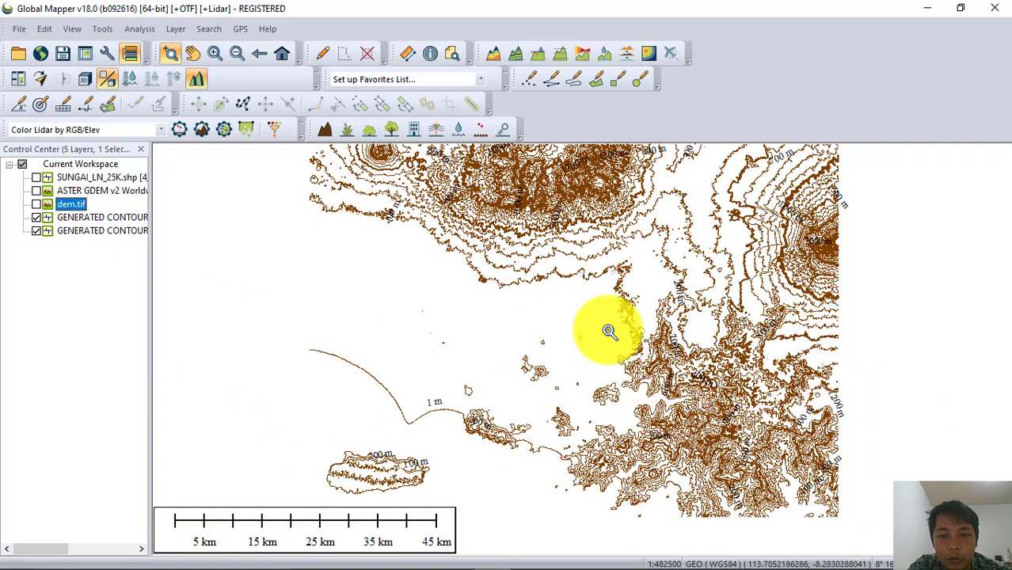
pyautogui.press('Up')
pyautogui.press('Right')
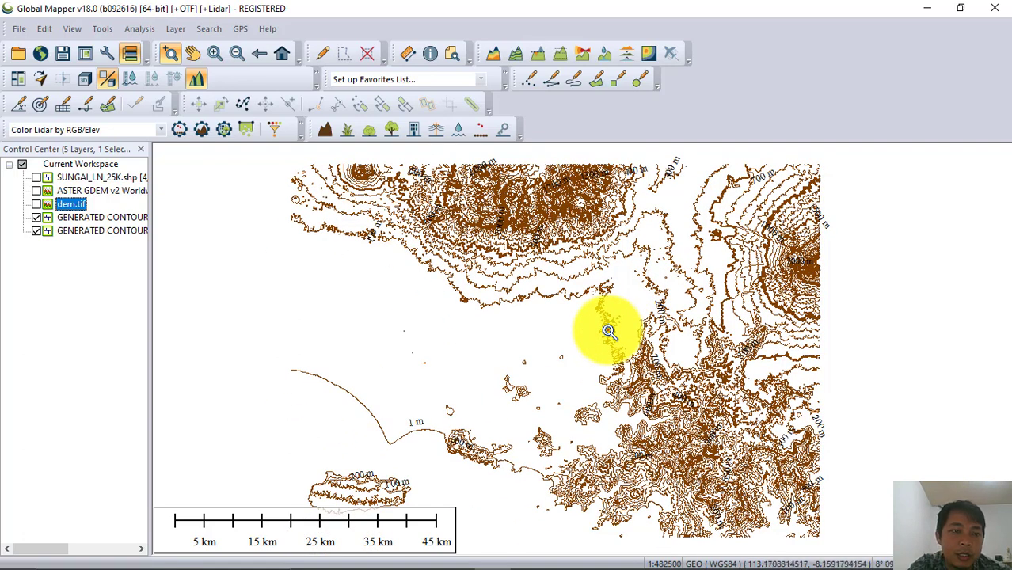
# Launch QGIS from Windows and dismiss its welcome window
pyautogui.press('alt')
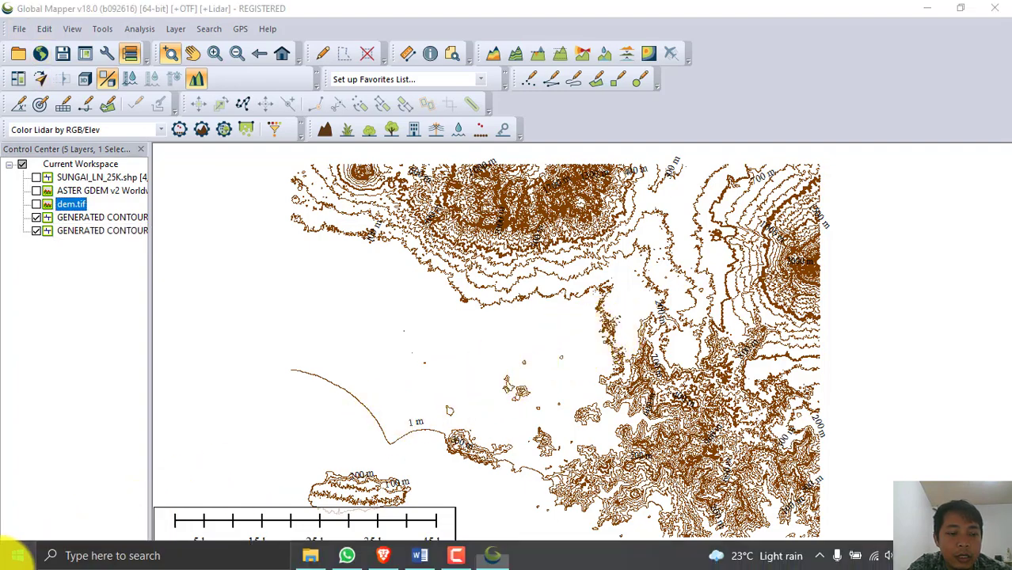
pyautogui.click(18, 555)
pyautogui.click(409, 158)
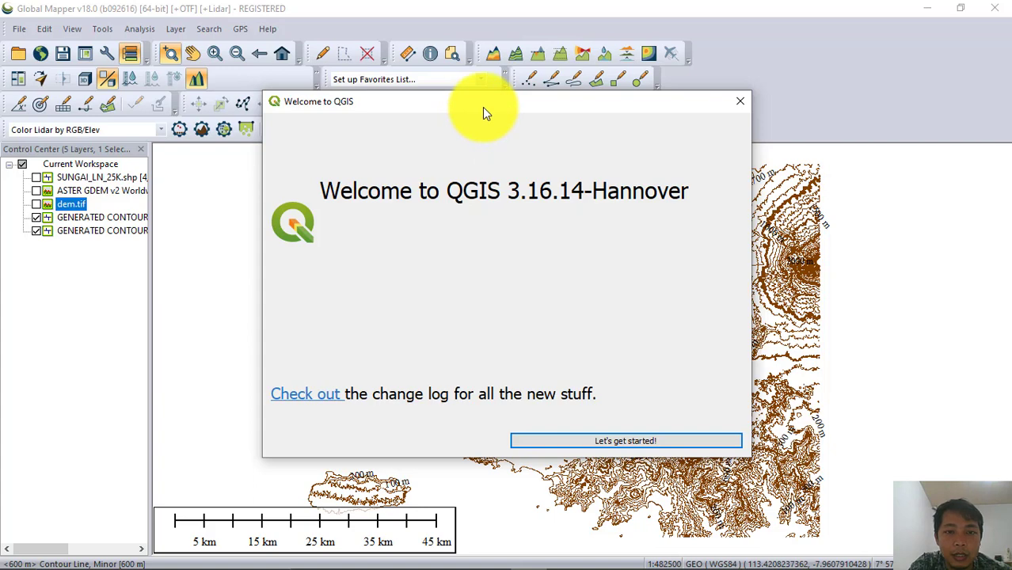
pyautogui.moveTo(484, 112)
pyautogui.mouseDown()
pyautogui.moveTo(343, 192)
pyautogui.moveTo(350, 86)
pyautogui.moveTo(433, 43)
pyautogui.moveTo(478, 101)
pyautogui.mouseUp()
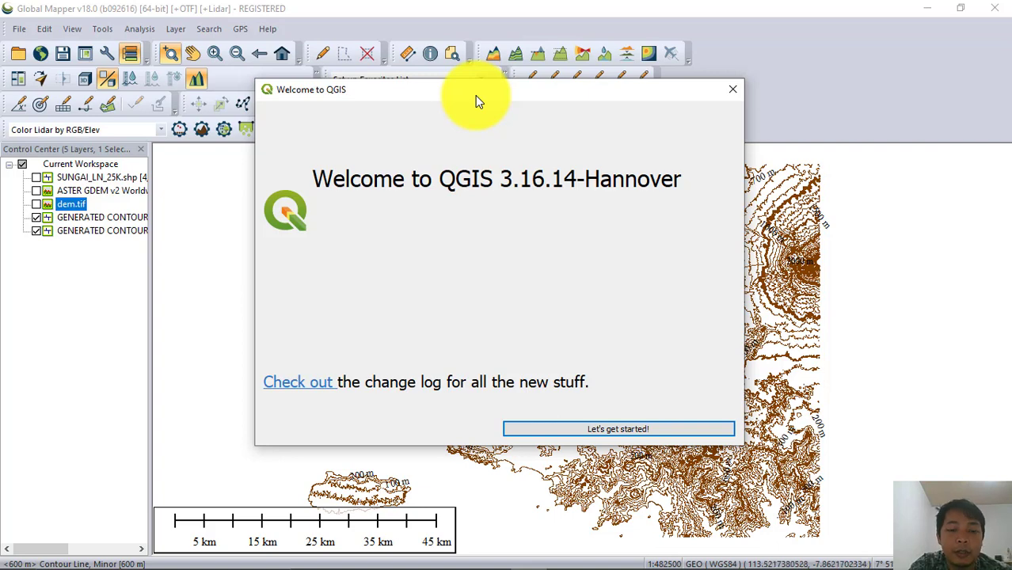
pyautogui.click(597, 430)
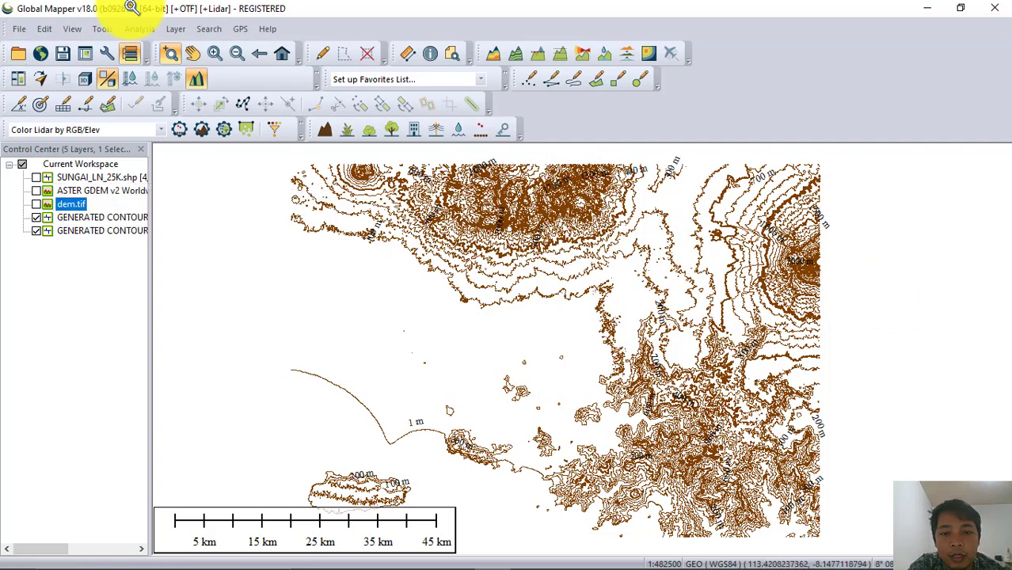
# Start a vector export of the displayed contour layers in Shapefile format and accept the display-projection tip
pyautogui.click(19, 30)
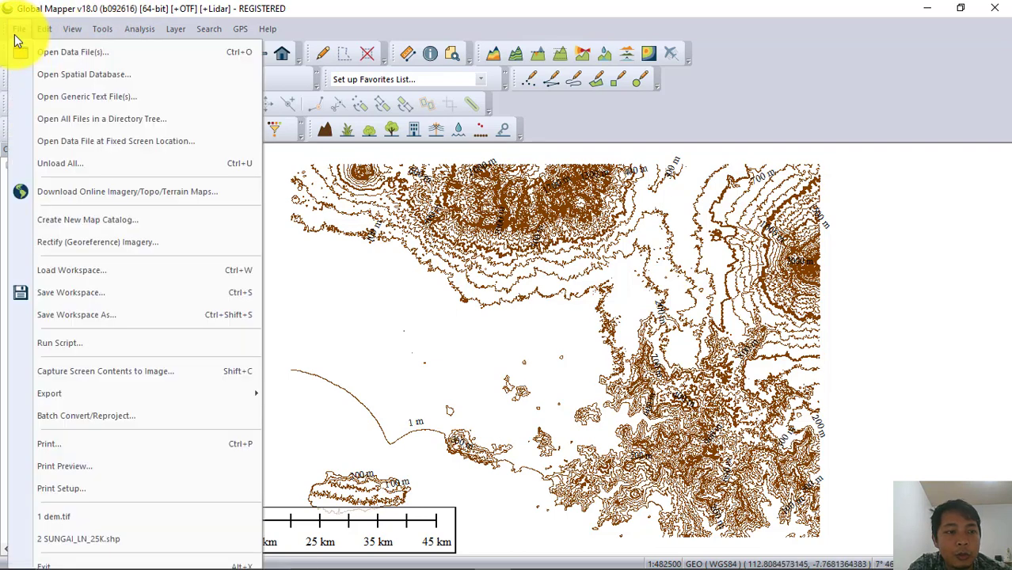
pyautogui.moveTo(120, 384)
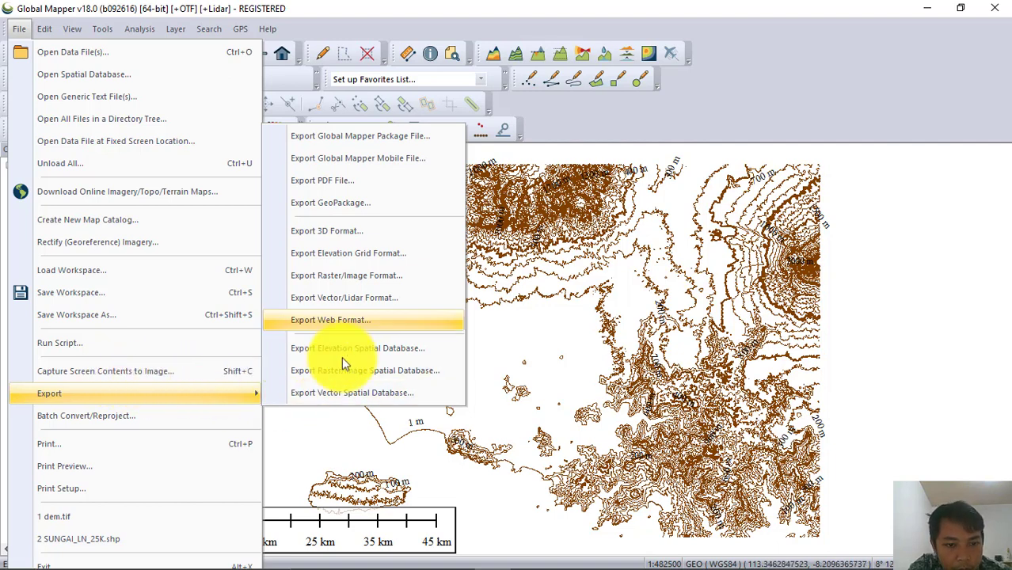
pyautogui.click(386, 298)
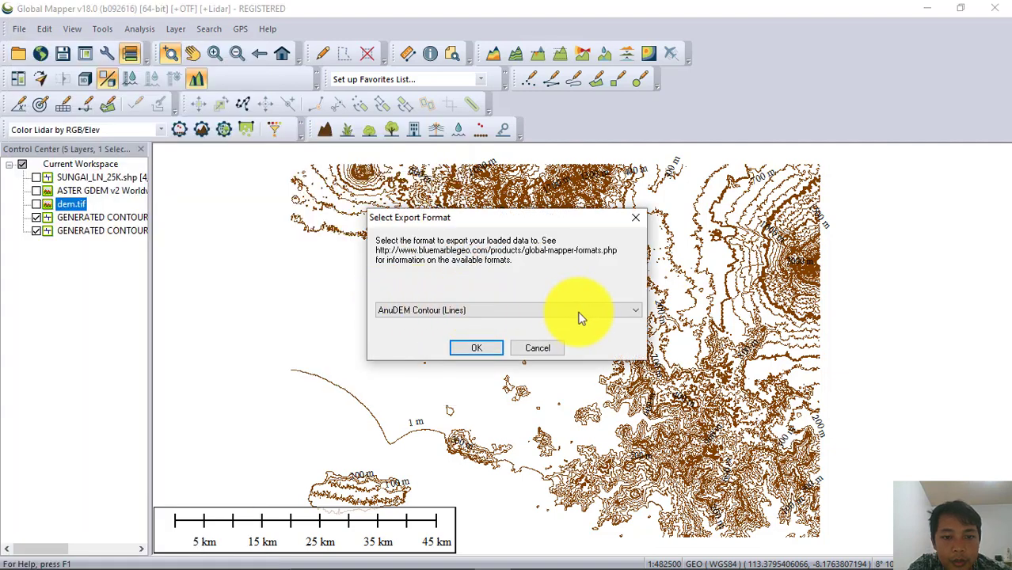
pyautogui.click(578, 312)
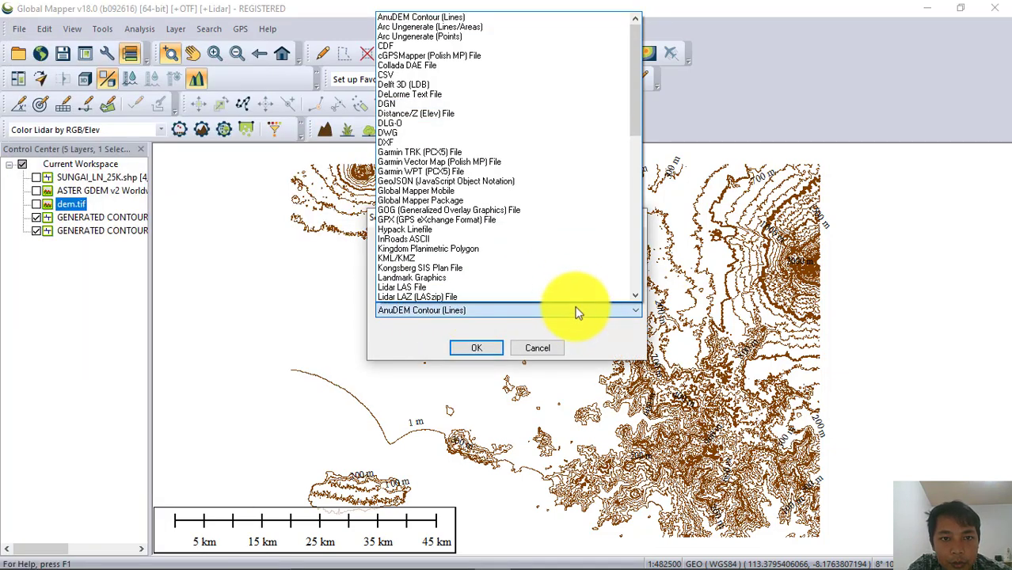
pyautogui.scroll(-11, 481, 158)
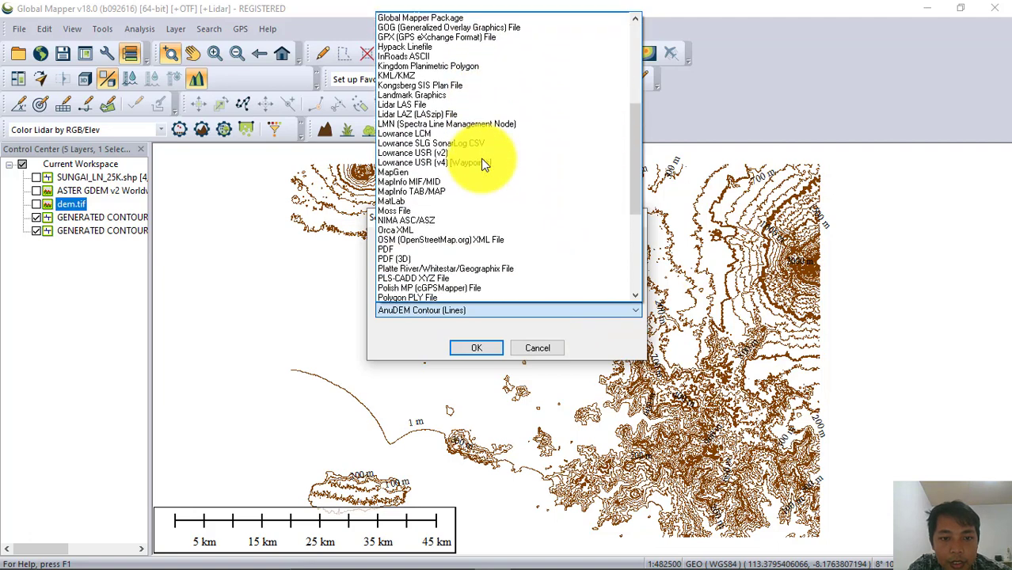
pyautogui.scroll(-1, 481, 158)
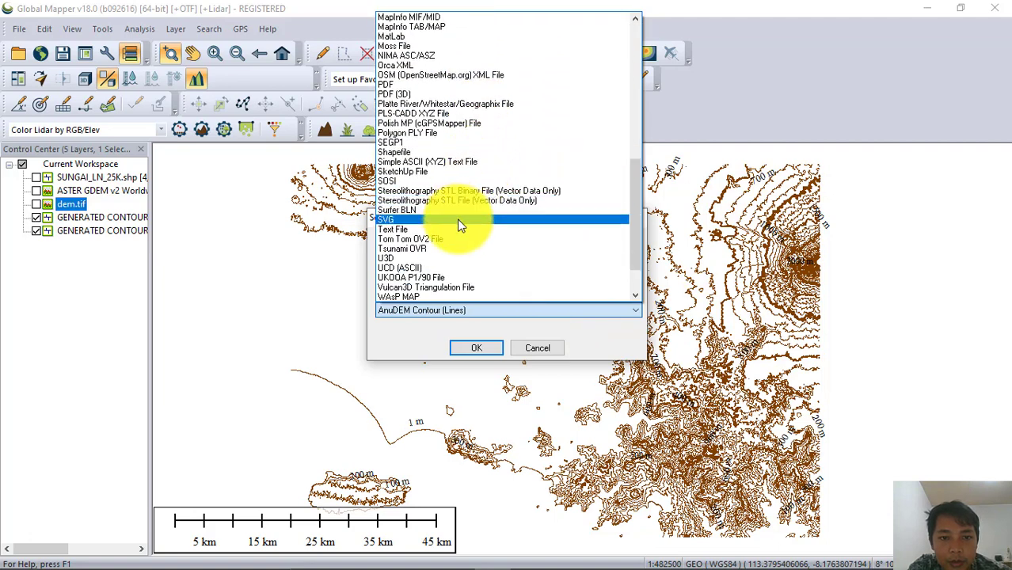
pyautogui.click(451, 152)
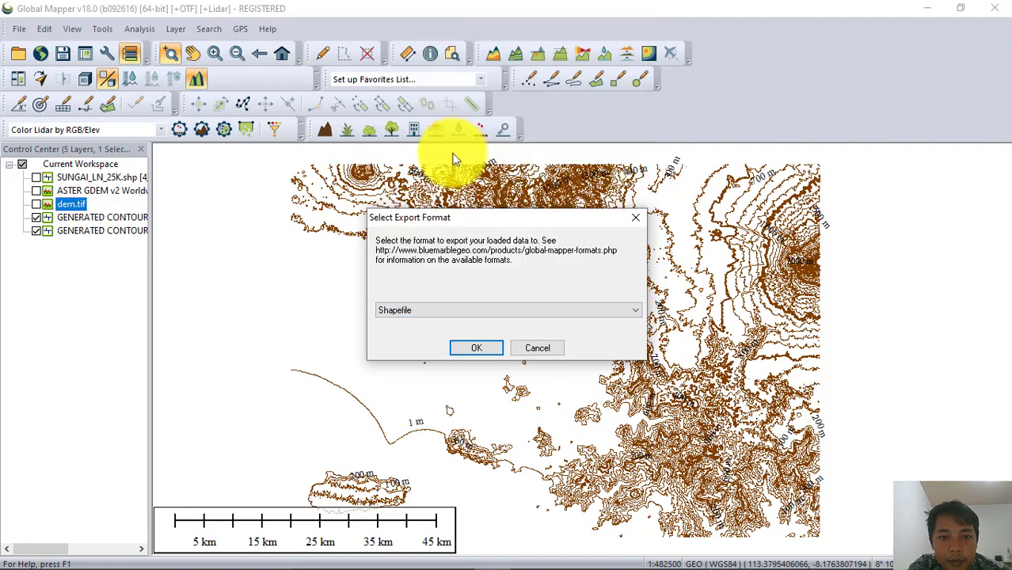
pyautogui.click(475, 348)
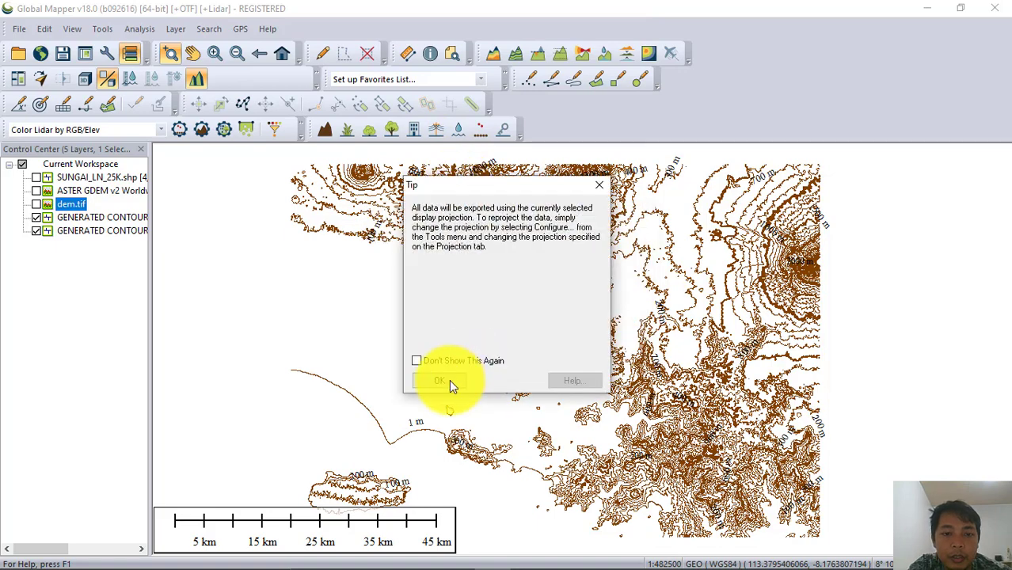
pyautogui.click(439, 381)
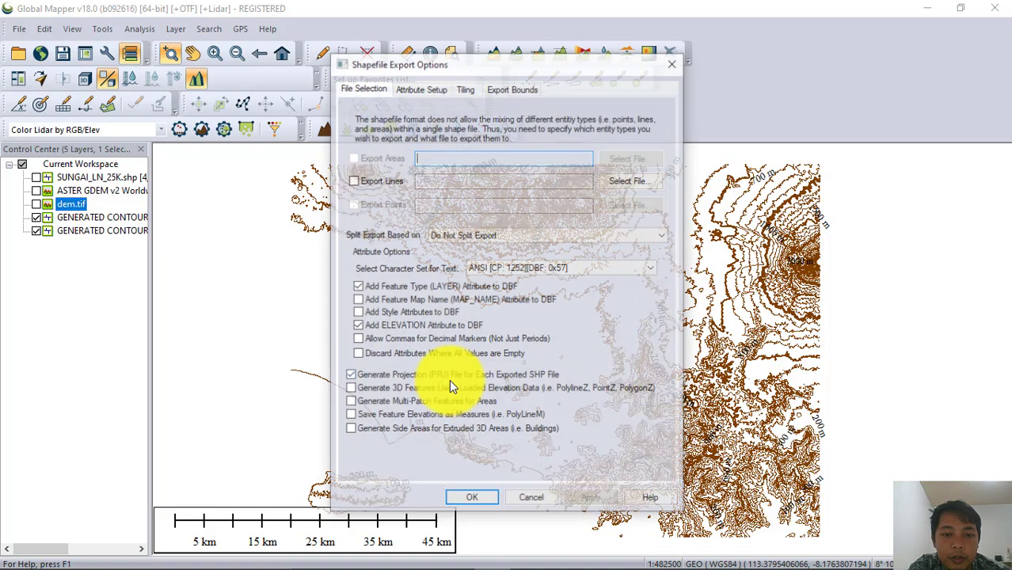
# Enable line export to a shapefile named Kontur in Downloads and run the export
pyautogui.click(353, 180)
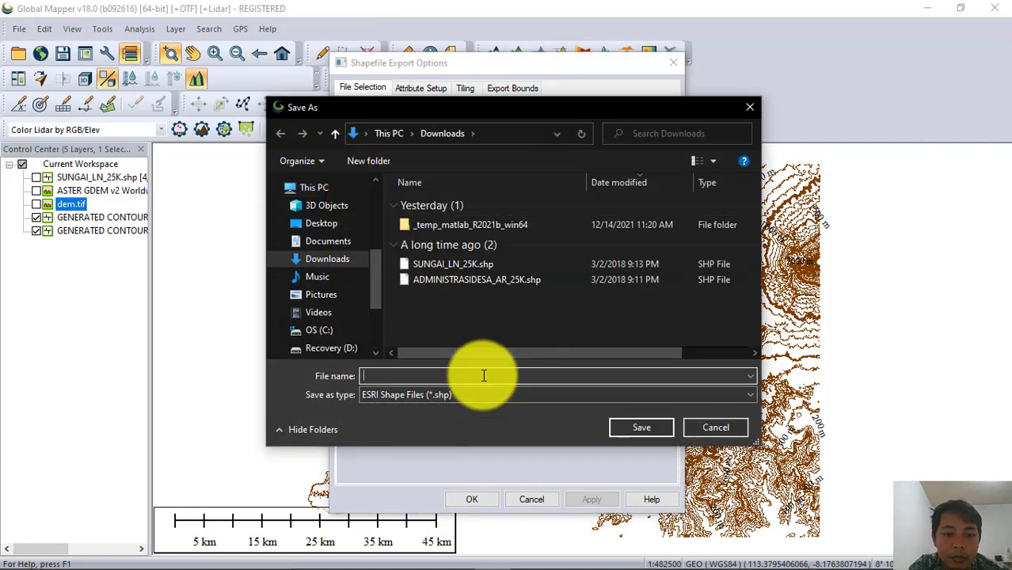
pyautogui.write('Kontur')
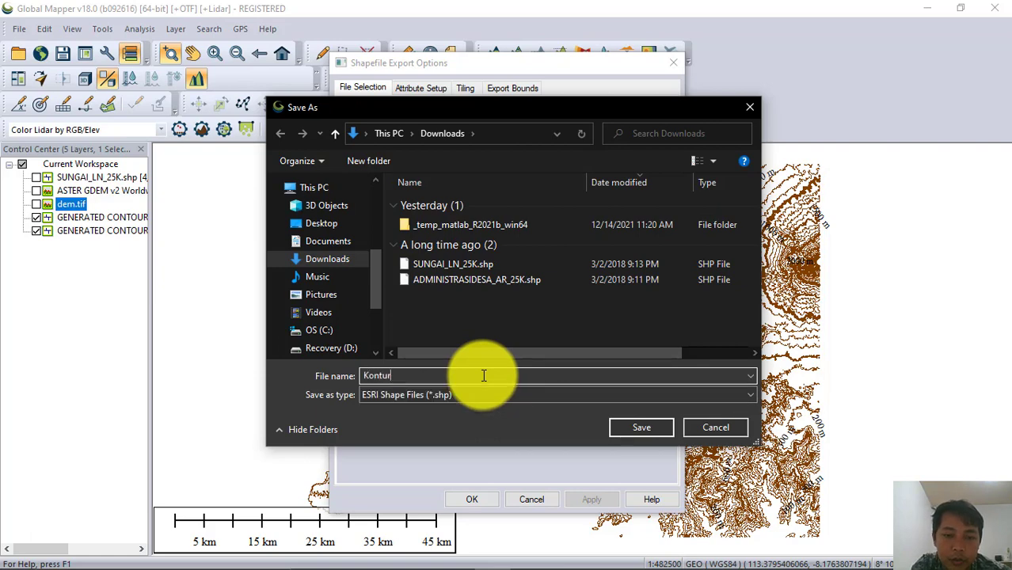
pyautogui.press('Return')
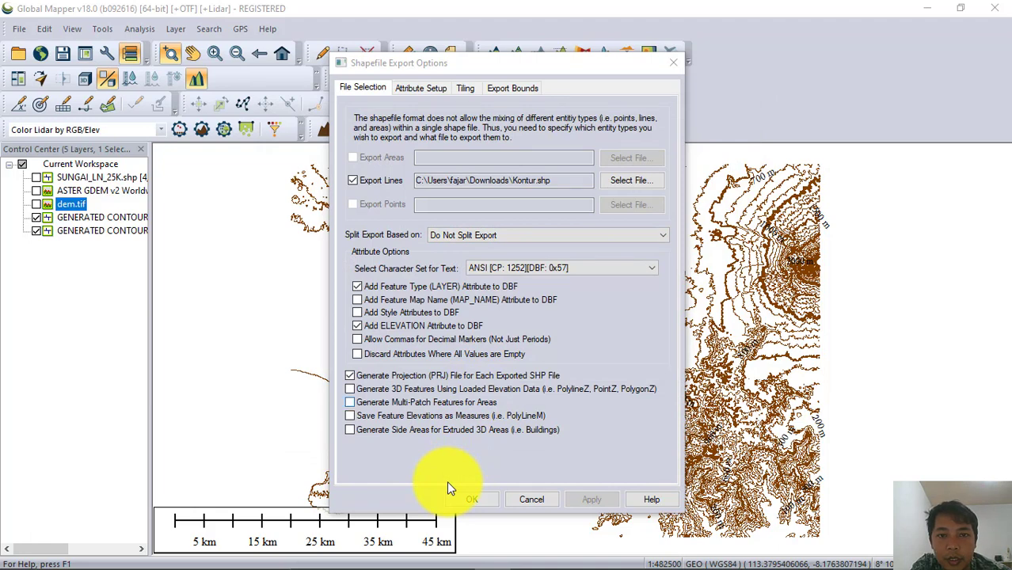
pyautogui.click(478, 499)
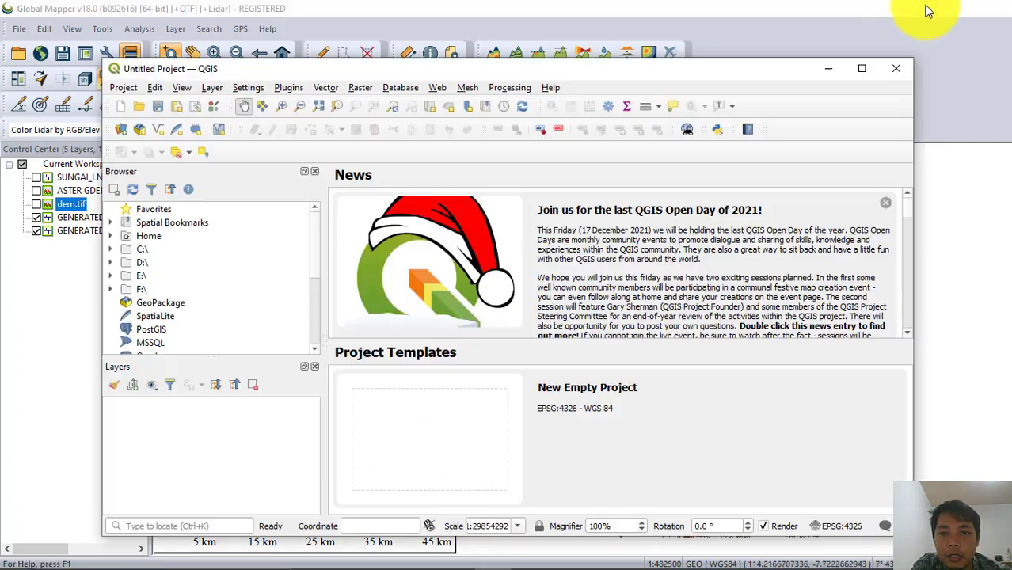
# Minimize Global Mapper, maximize the QGIS window, and bring up the Downloads folder in File Explorer
pyautogui.click(927, 10)
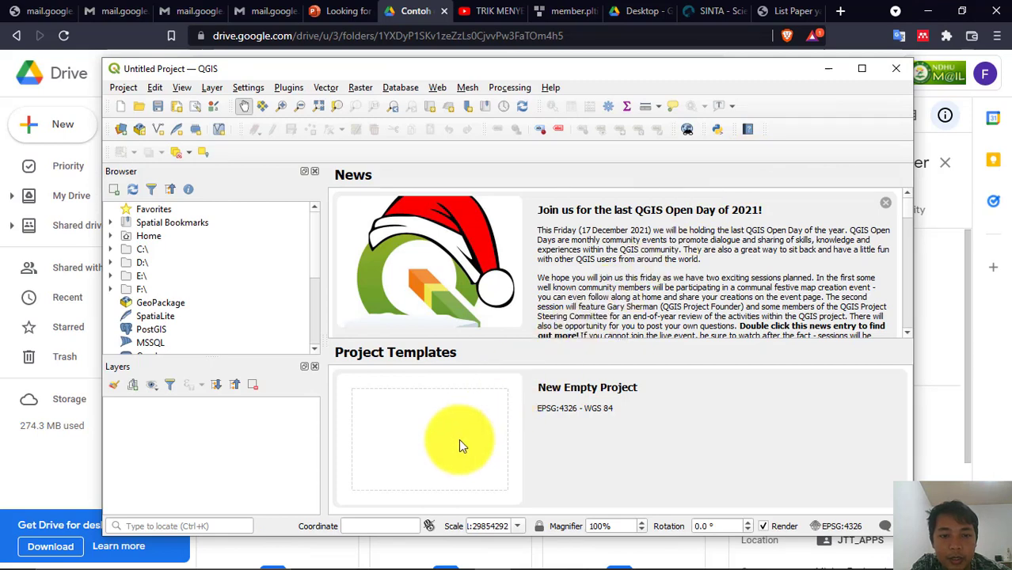
pyautogui.click(862, 69)
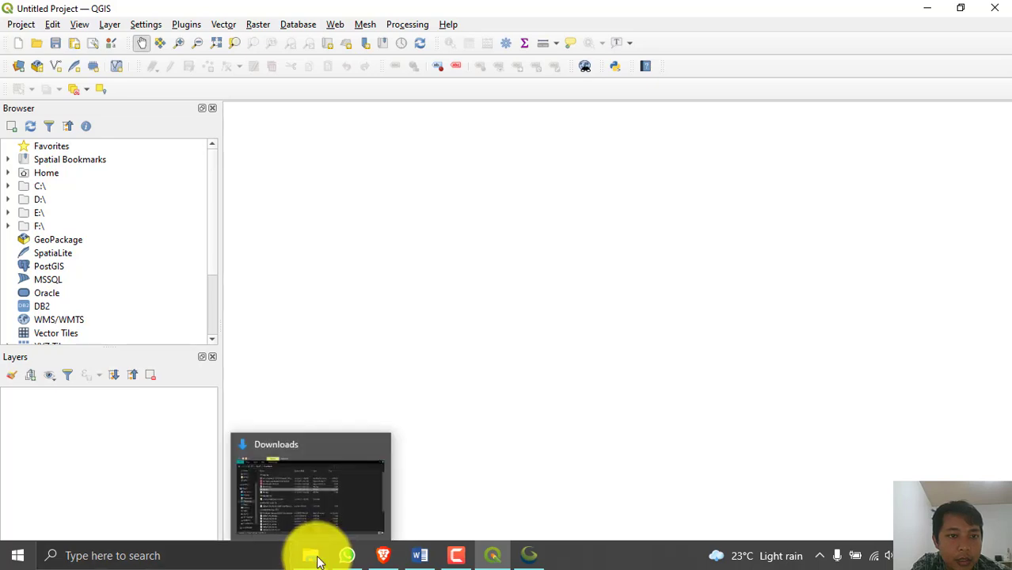
pyautogui.click(318, 561)
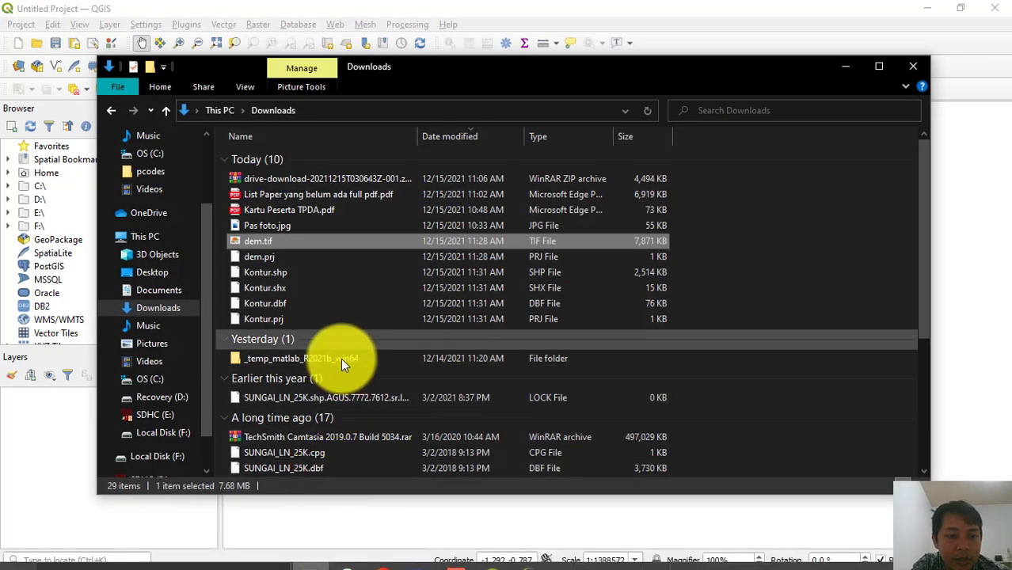
# Add Kontur.shp, SUNGAI_LN_25K.shp and ADMINISTRASIDESA_AR_25K.shp from Downloads to the QGIS project as layers, and return to the map
pyautogui.scroll(-3, 340, 360)
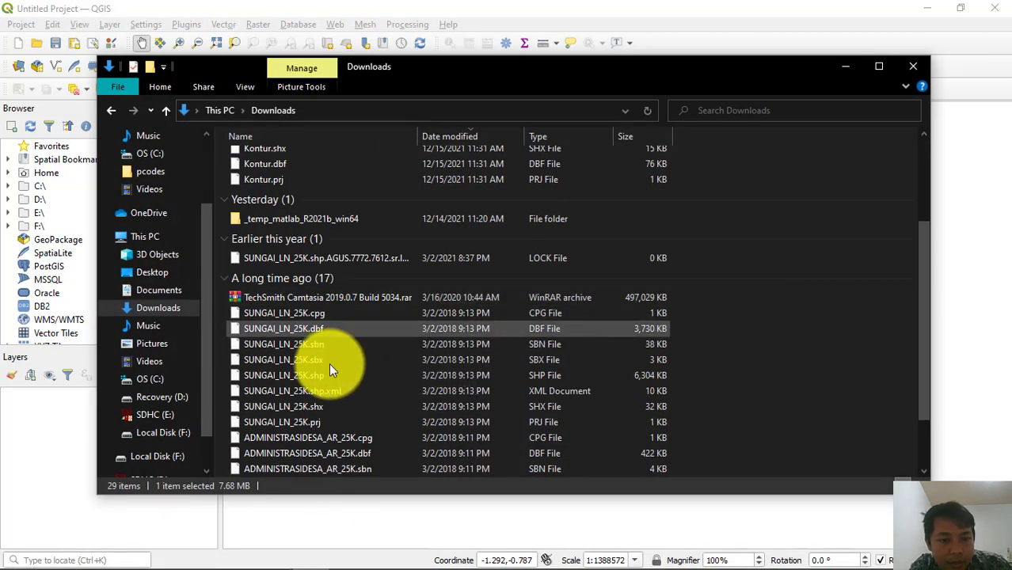
pyautogui.scroll(-1, 319, 374)
pyautogui.scroll(-1, 319, 375)
pyautogui.scroll(5, 319, 375)
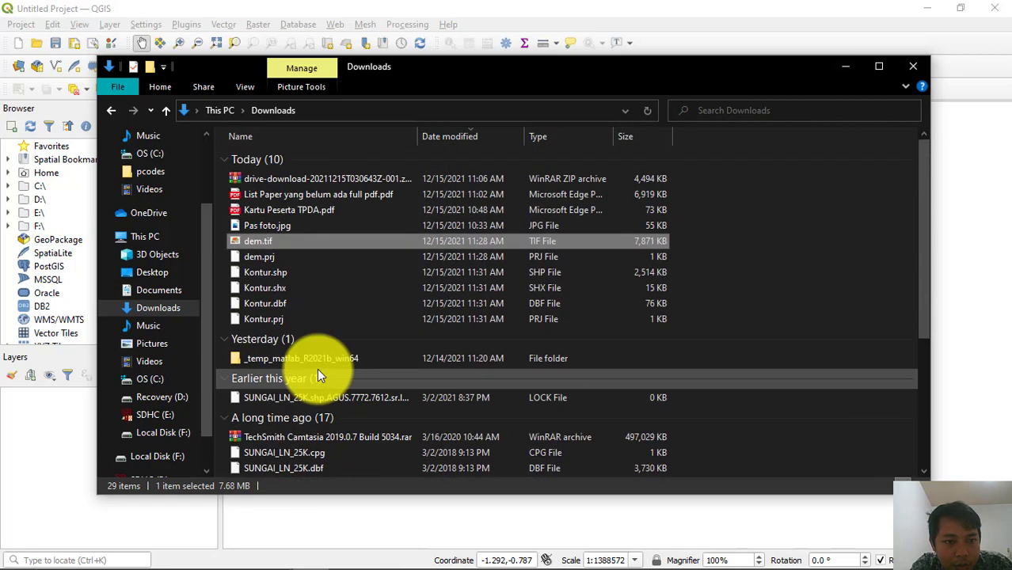
pyautogui.click(290, 273)
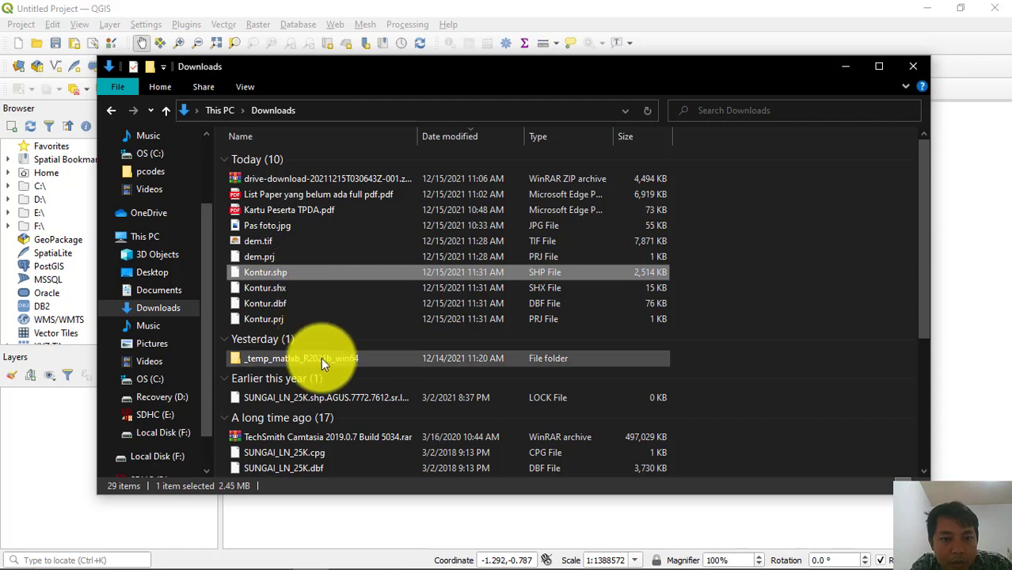
pyautogui.scroll(-4, 320, 357)
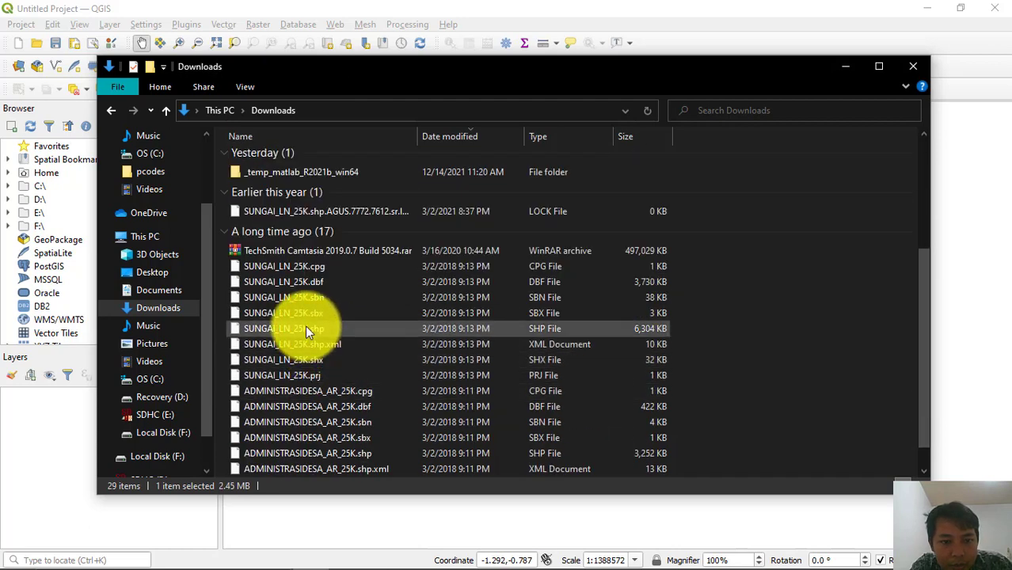
pyautogui.keyDown('ctrl'); pyautogui.click(305, 325); pyautogui.keyUp('ctrl')
pyautogui.scroll(-1, 304, 325)
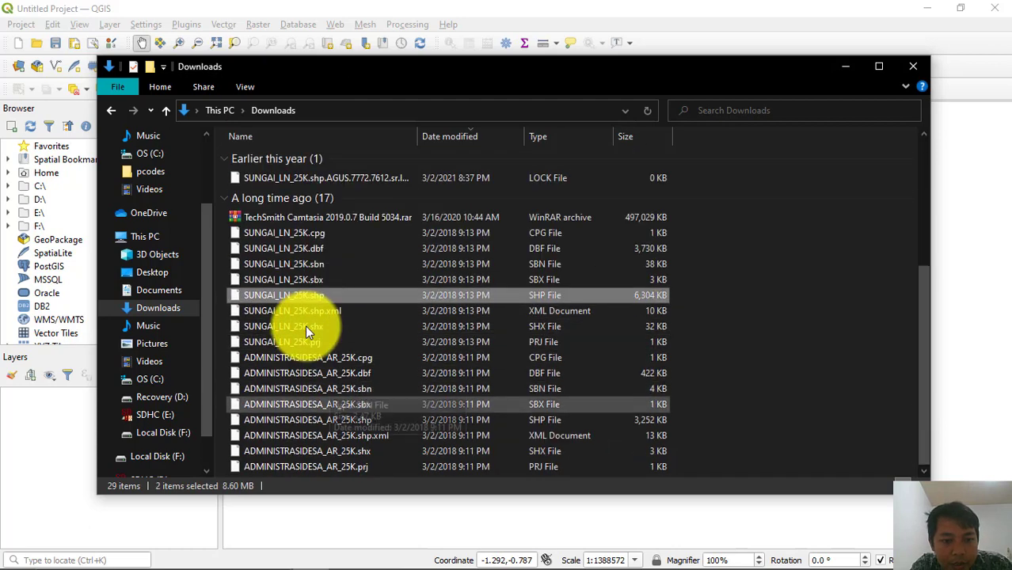
pyautogui.keyDown('ctrl'); pyautogui.click(296, 418); pyautogui.keyUp('ctrl')
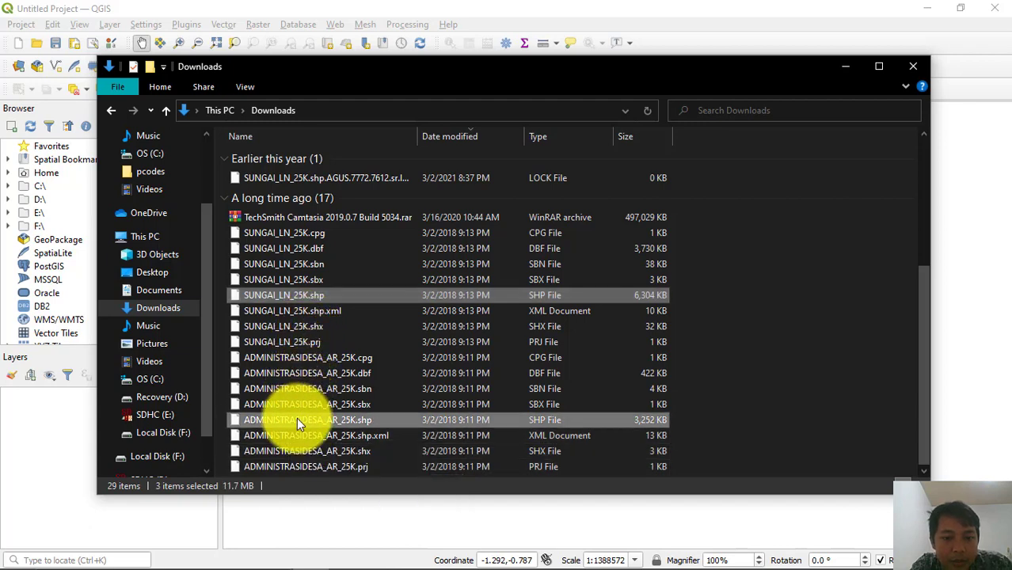
pyautogui.moveTo(291, 424); pyautogui.dragTo(55, 441)
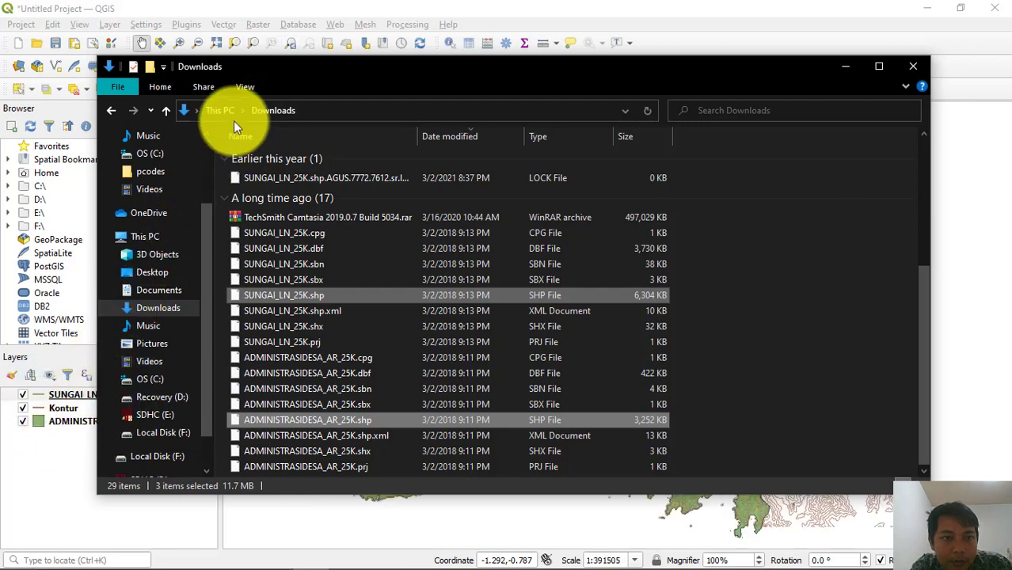
pyautogui.click(295, 9)
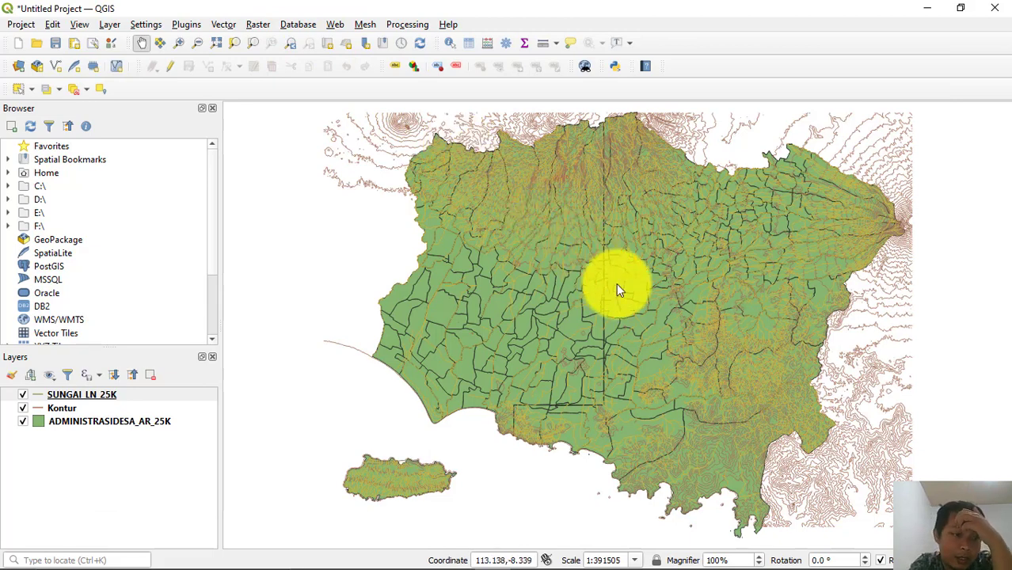
# Toggle the SUNGAI_LN_25K and Kontur layers off and on to compare the rivers and contours over the administrative area
pyautogui.click(23, 395)
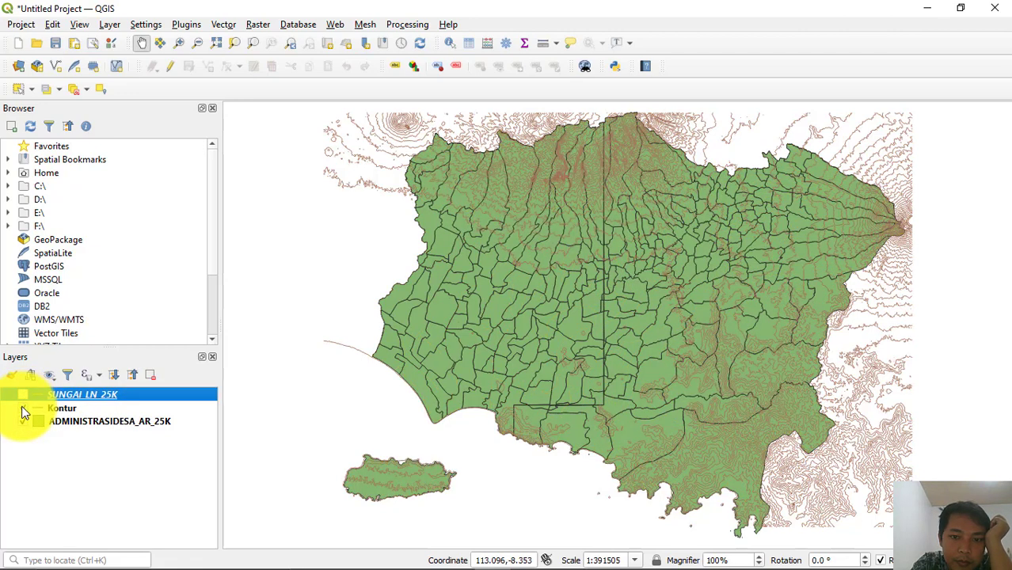
pyautogui.click(23, 407)
pyautogui.click(23, 394)
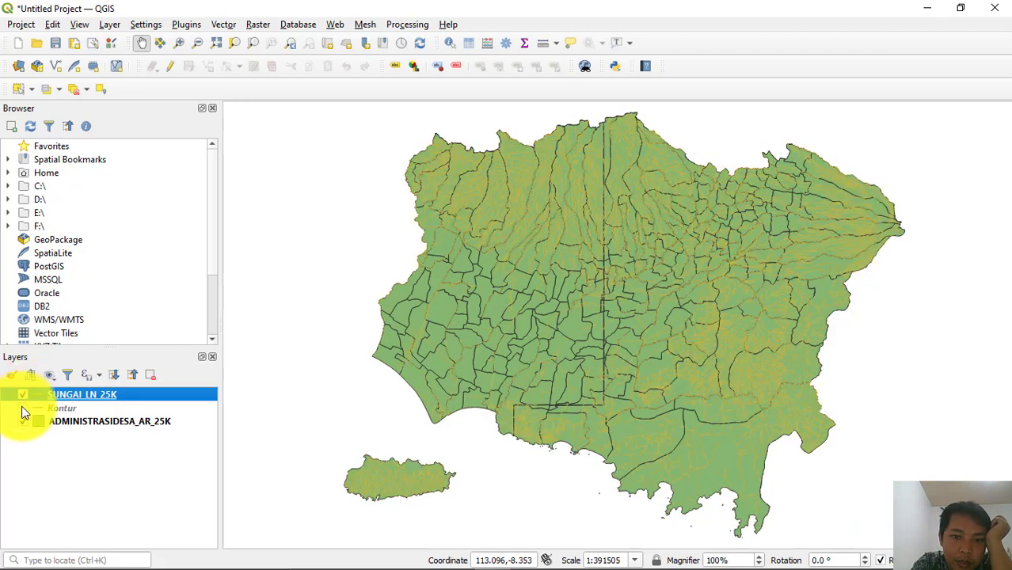
pyautogui.click(22, 408)
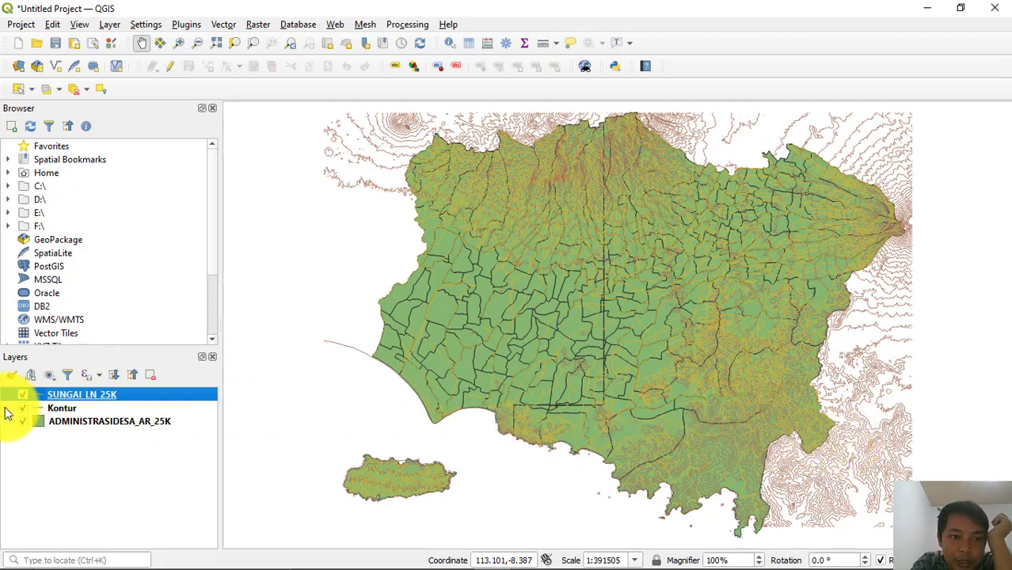
pyautogui.click(227, 25)
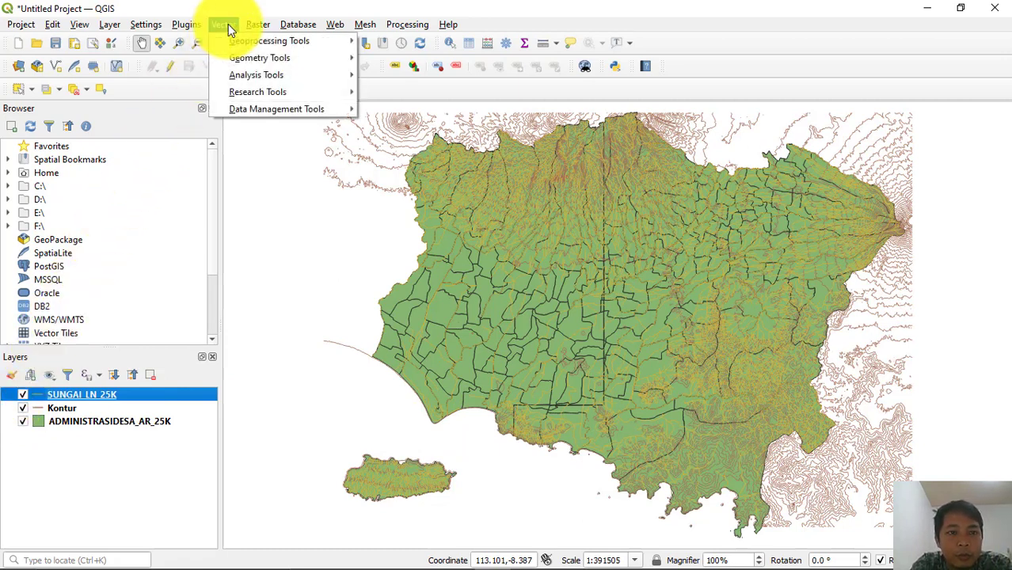
pyautogui.moveTo(293, 71)
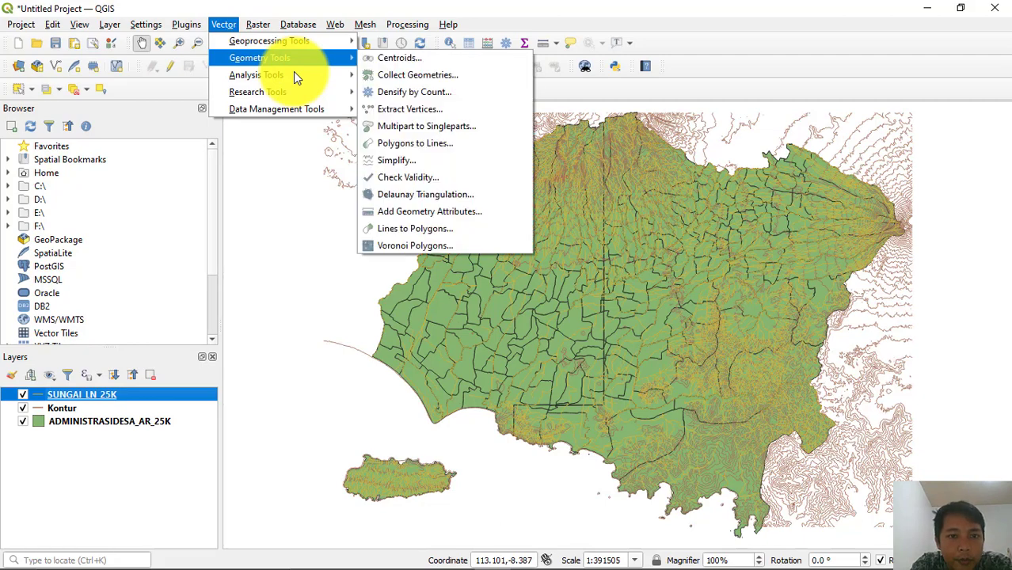
pyautogui.press('Down')
pyautogui.press('Down')
pyautogui.press('Down')
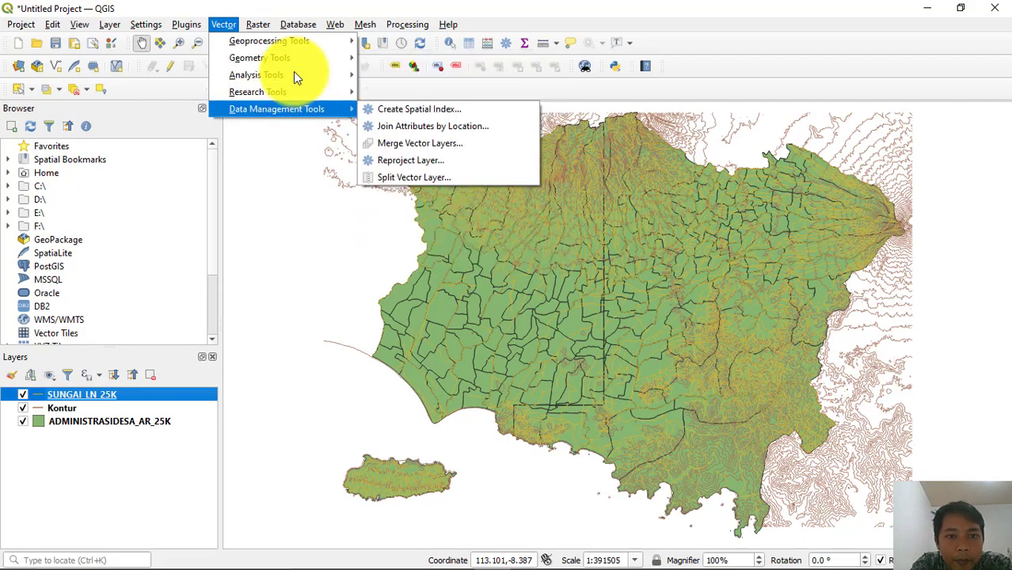
pyautogui.press('Up')
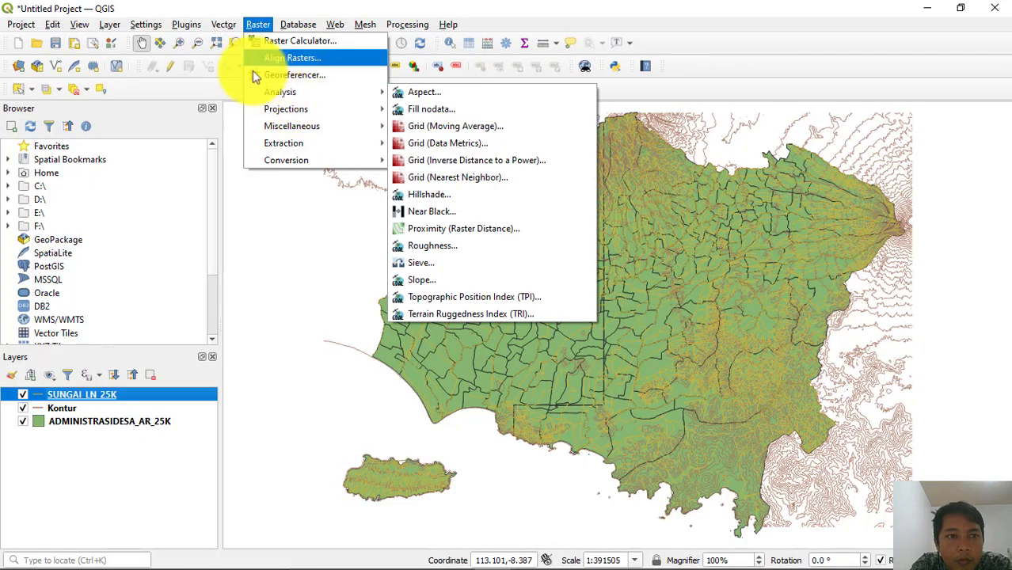
# Set up a Clip with Kontur as the input layer and ADMINISTRASIDESA_AR_25K as the overlay layer
pyautogui.click(224, 24)
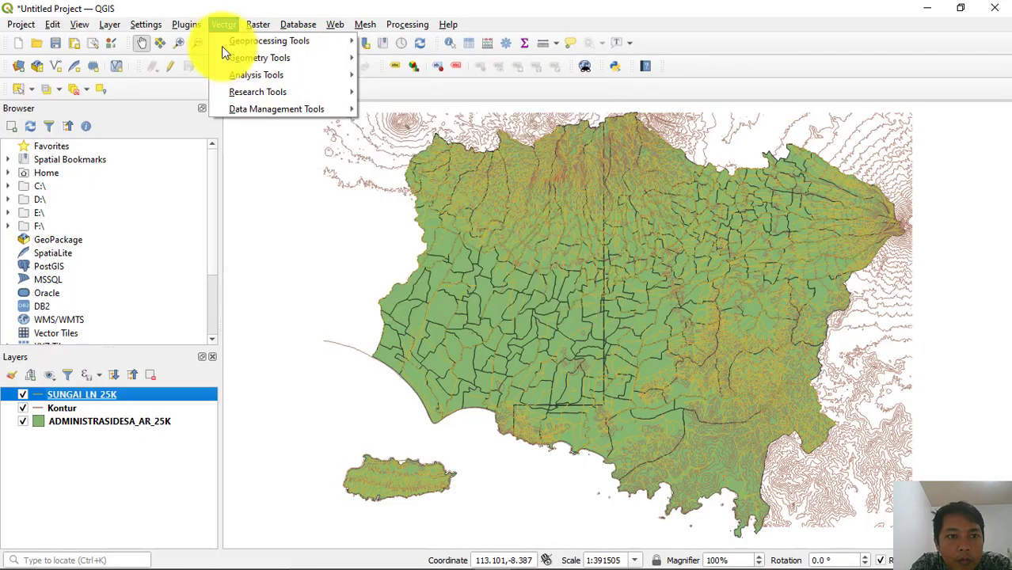
pyautogui.moveTo(222, 46)
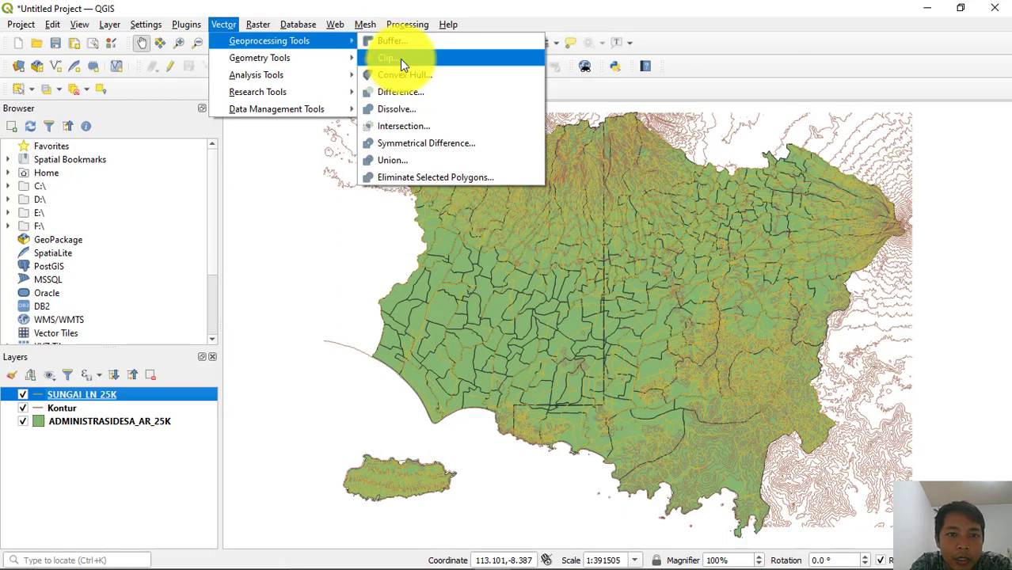
pyautogui.click(400, 59)
pyautogui.moveTo(410, 93); pyautogui.dragTo(526, 84)
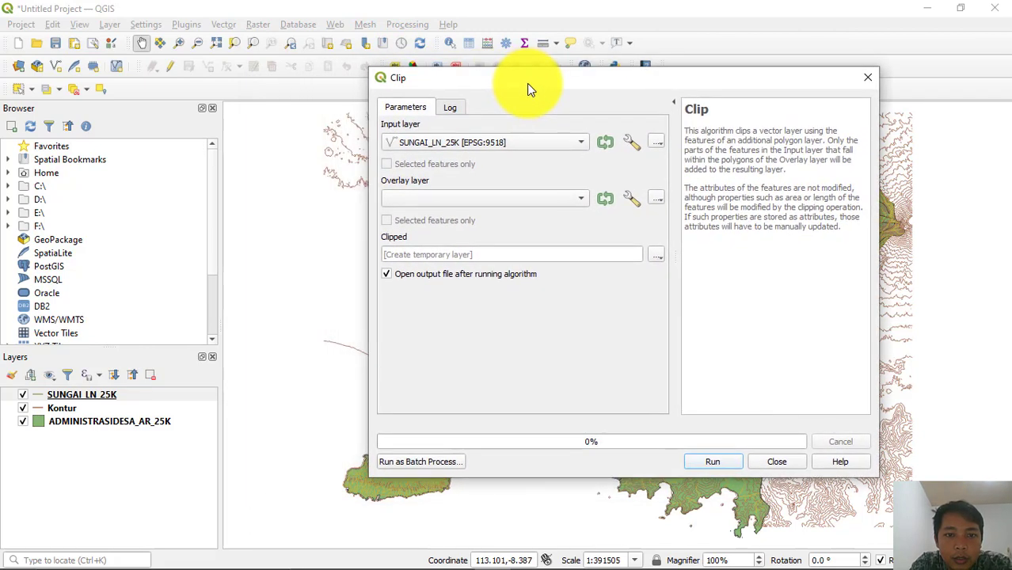
pyautogui.click(567, 139)
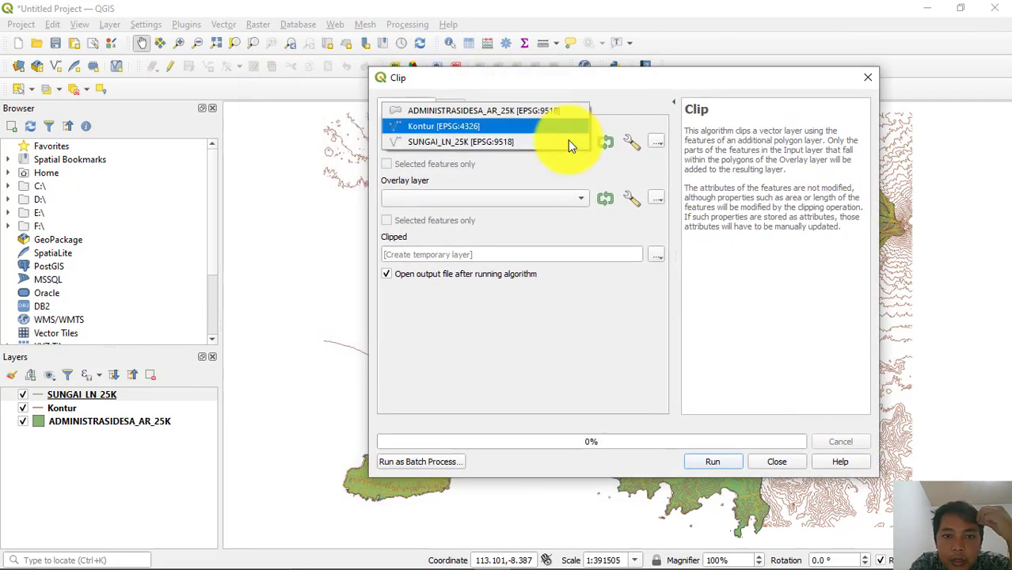
pyautogui.click(467, 128)
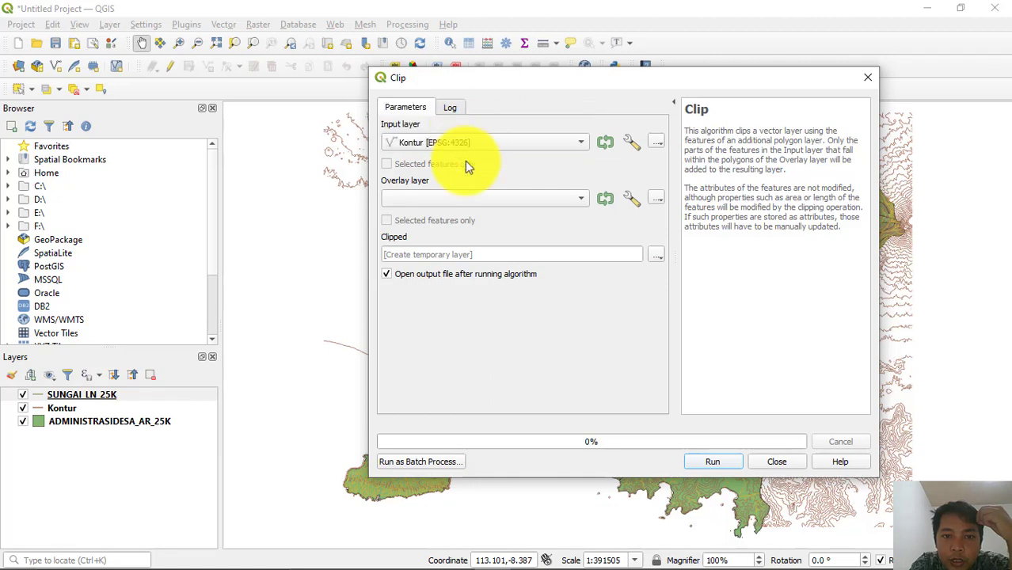
pyautogui.click(469, 198)
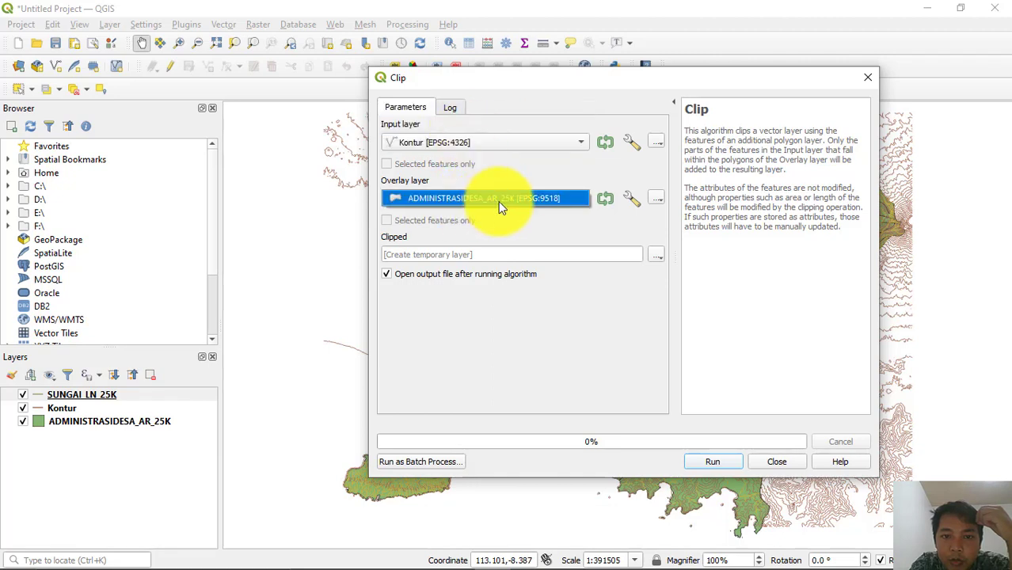
pyautogui.click(498, 201)
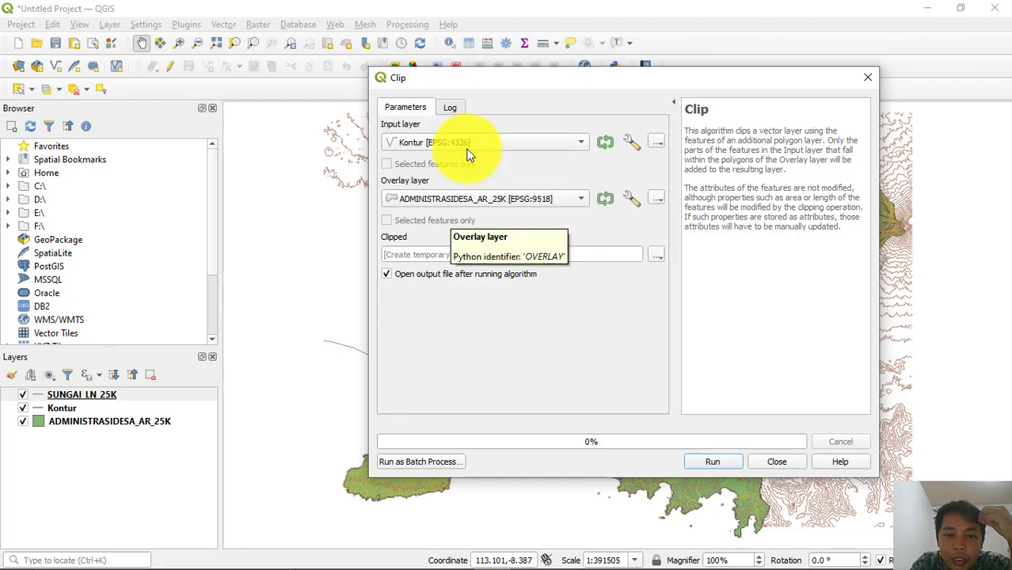
# Run the clip with its output going to a temporary layer, and close the Clip dialog
pyautogui.moveTo(527, 77); pyautogui.dragTo(500, 235)
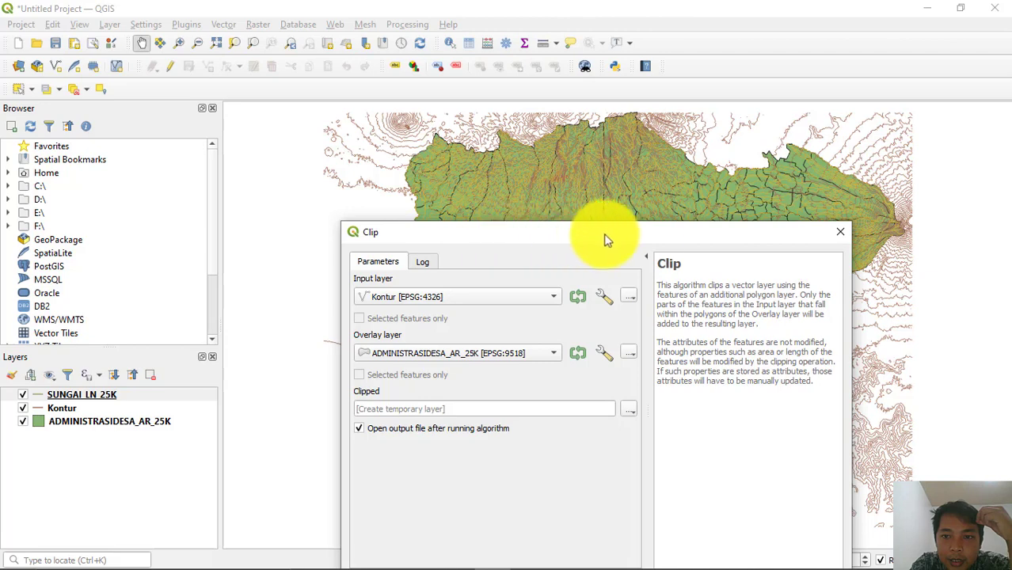
pyautogui.moveTo(684, 237); pyautogui.dragTo(643, 76)
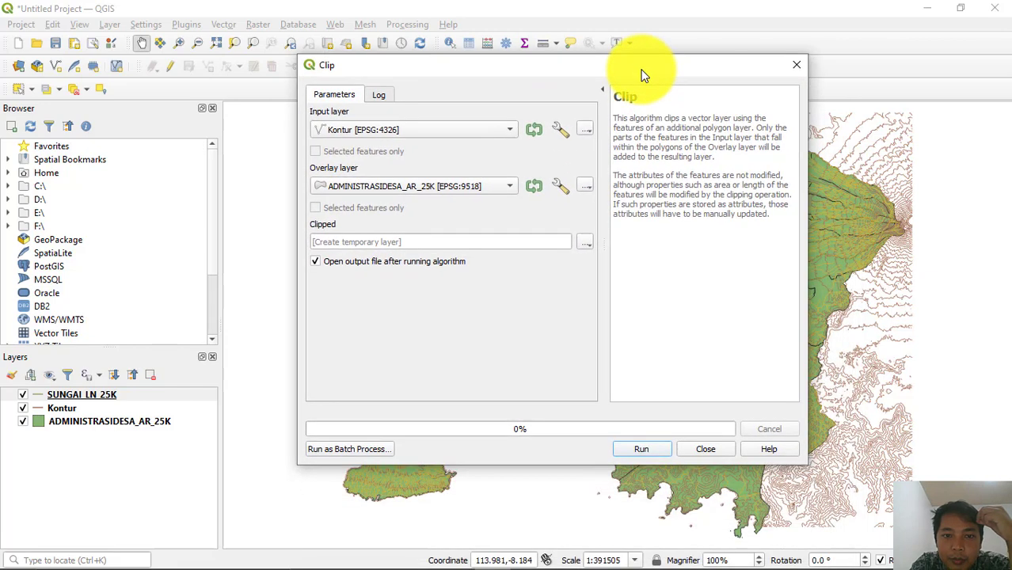
pyautogui.click(643, 449)
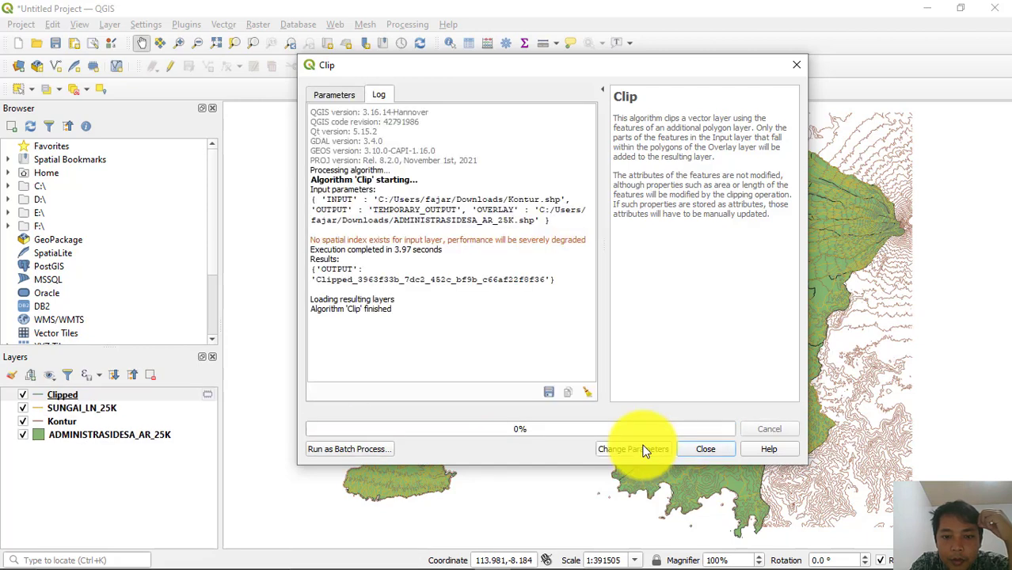
pyautogui.click(707, 449)
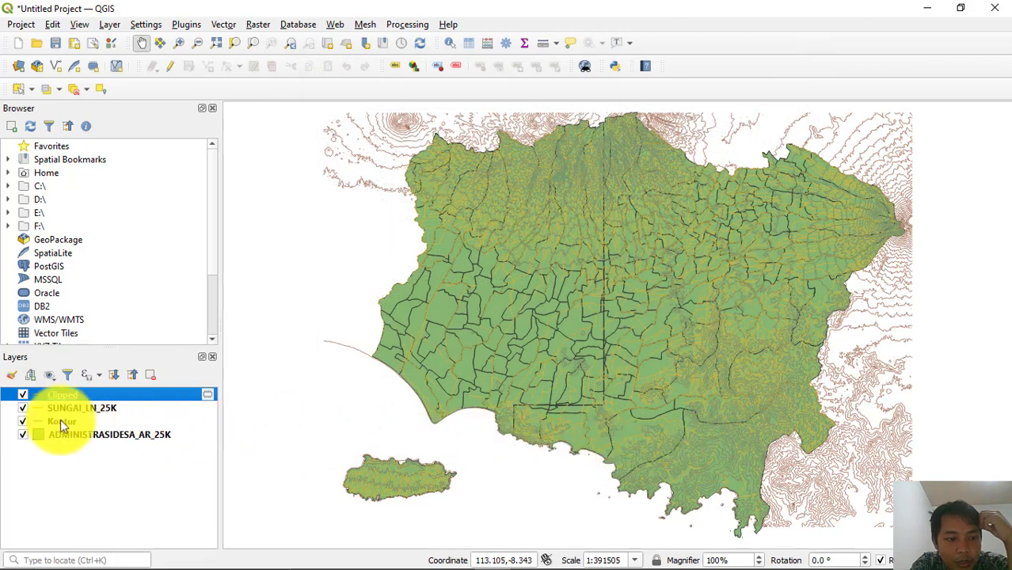
# Hide the original Kontur layer, and toggle SUNGAI_LN_25K and ADMINISTRASIDESA_AR_25K off and on to inspect the clipped contours
pyautogui.click(23, 421)
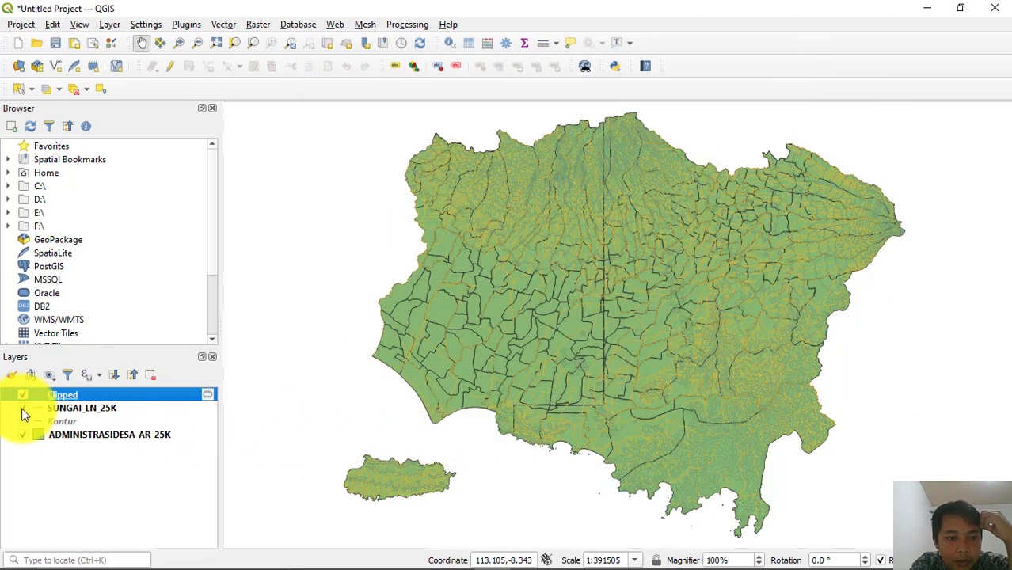
pyautogui.click(23, 408)
pyautogui.click(22, 435)
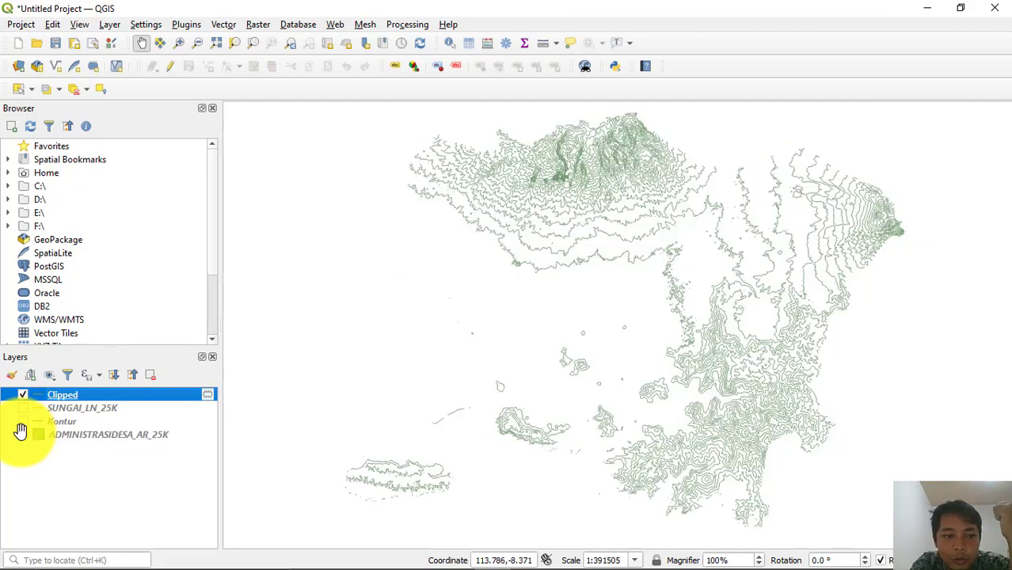
pyautogui.click(22, 435)
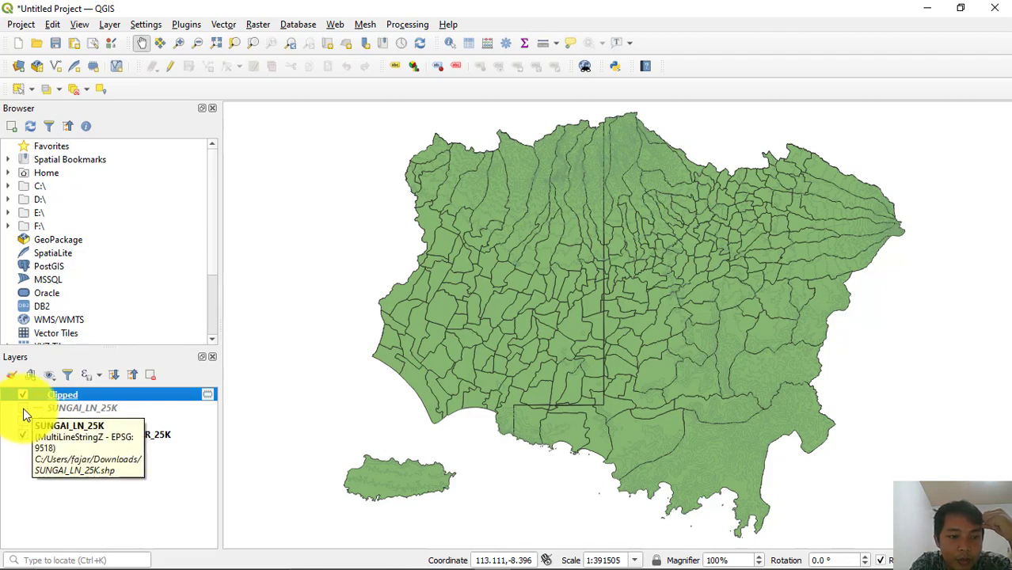
pyautogui.click(24, 409)
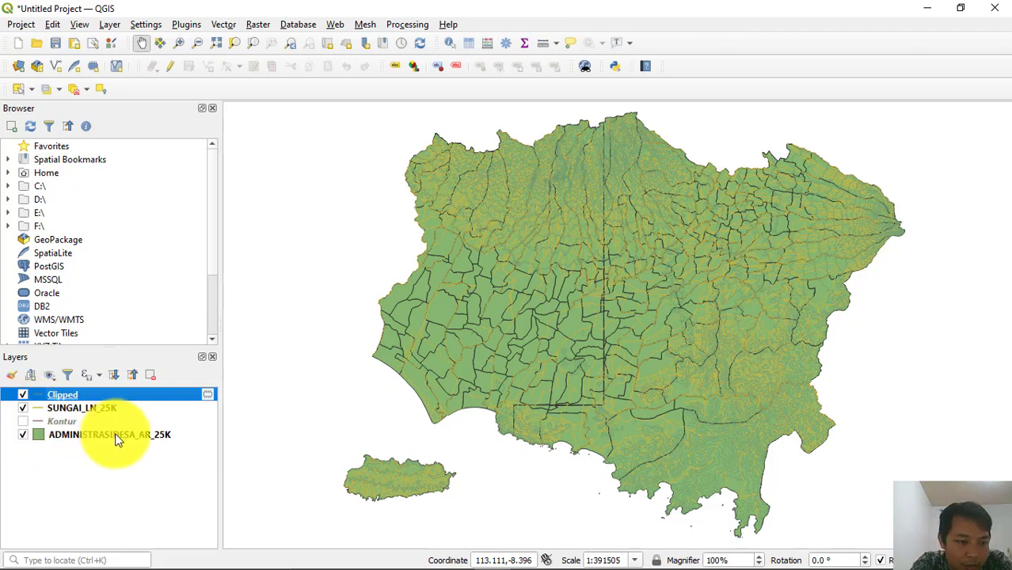
# Set the fill style of the ADMINISTRASIDESA_AR_25K layer's simple fill to No Brush
pyautogui.click(91, 443)
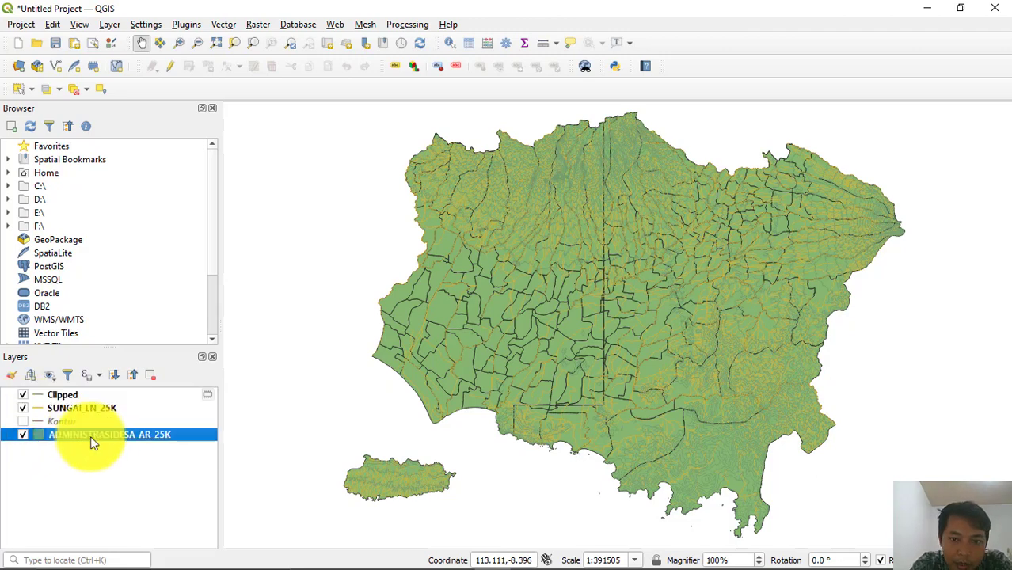
pyautogui.rightClick(90, 437)
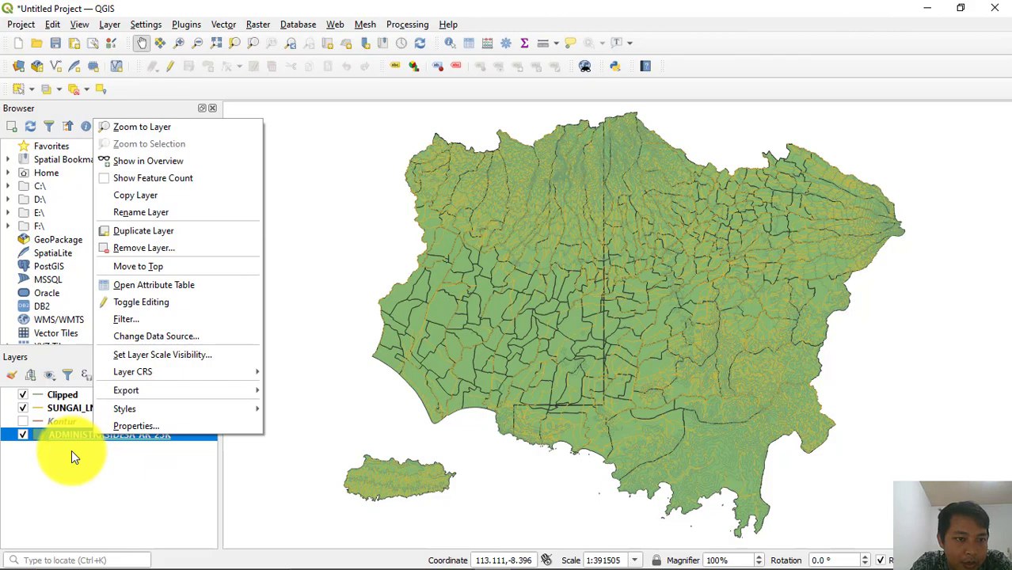
pyautogui.click(132, 424)
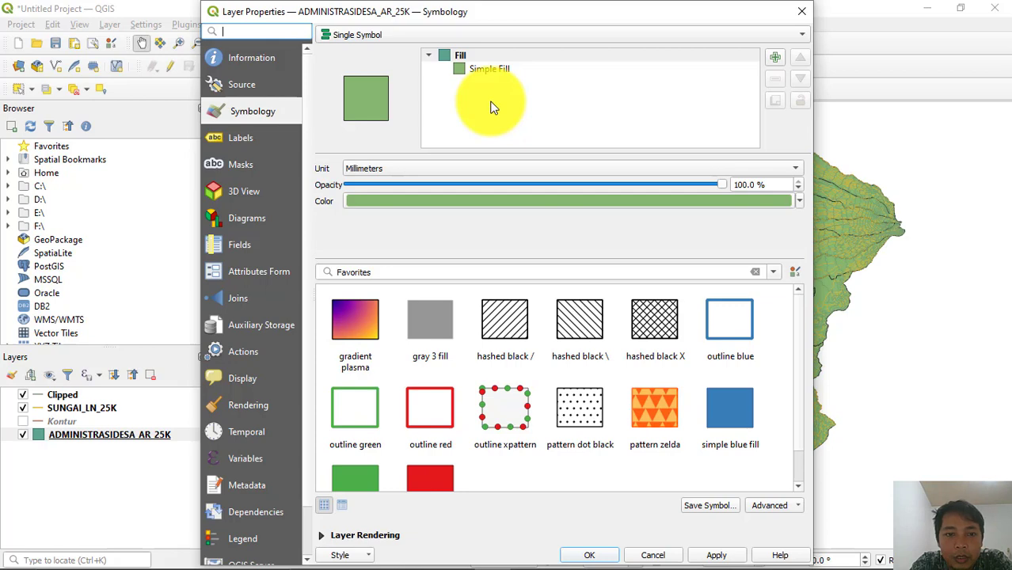
pyautogui.click(497, 70)
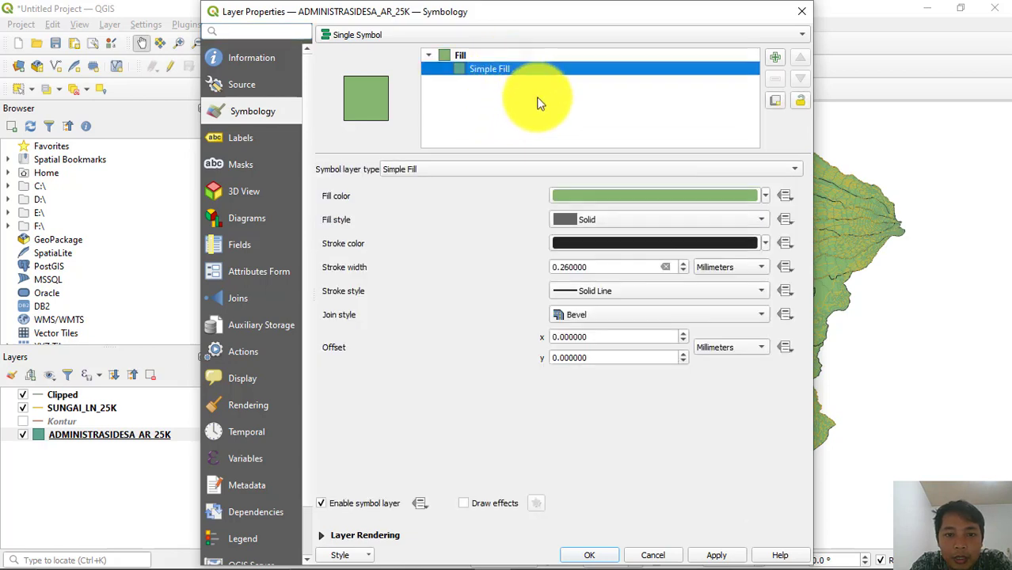
pyautogui.click(714, 221)
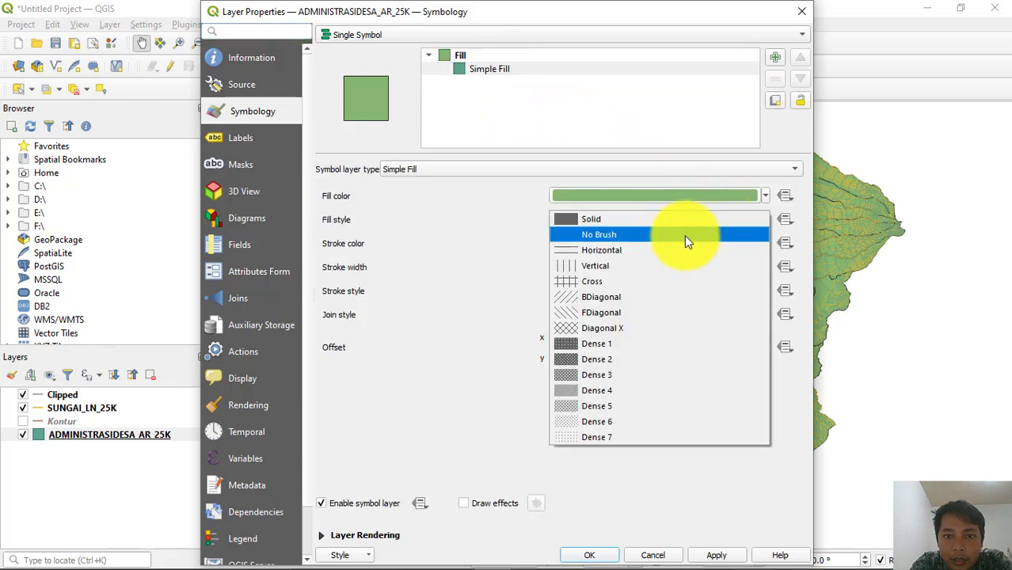
pyautogui.click(684, 235)
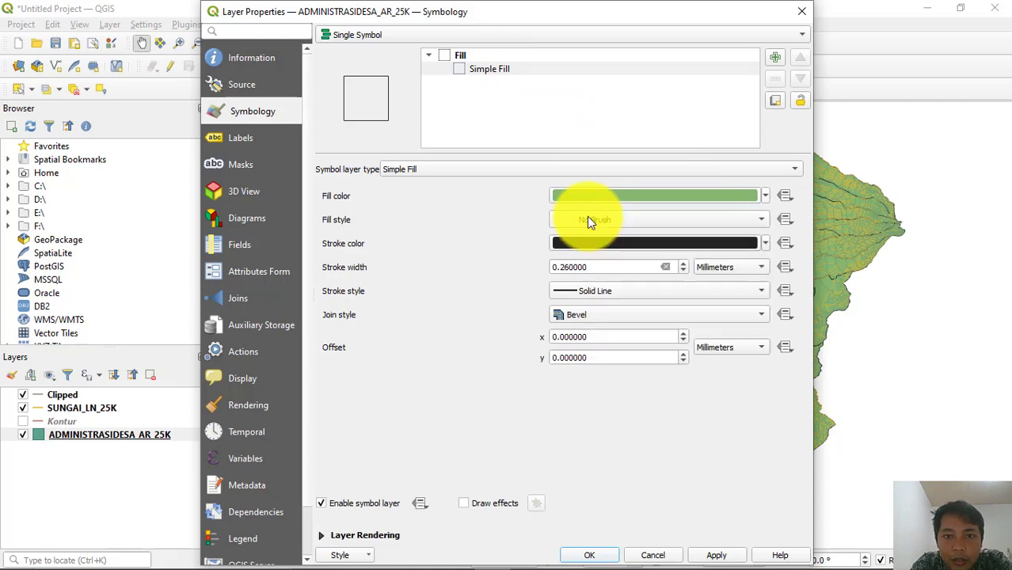
# Set the administrative boundary stroke color to green #23d823, apply the symbology, and check the result on the map
pyautogui.click(611, 244)
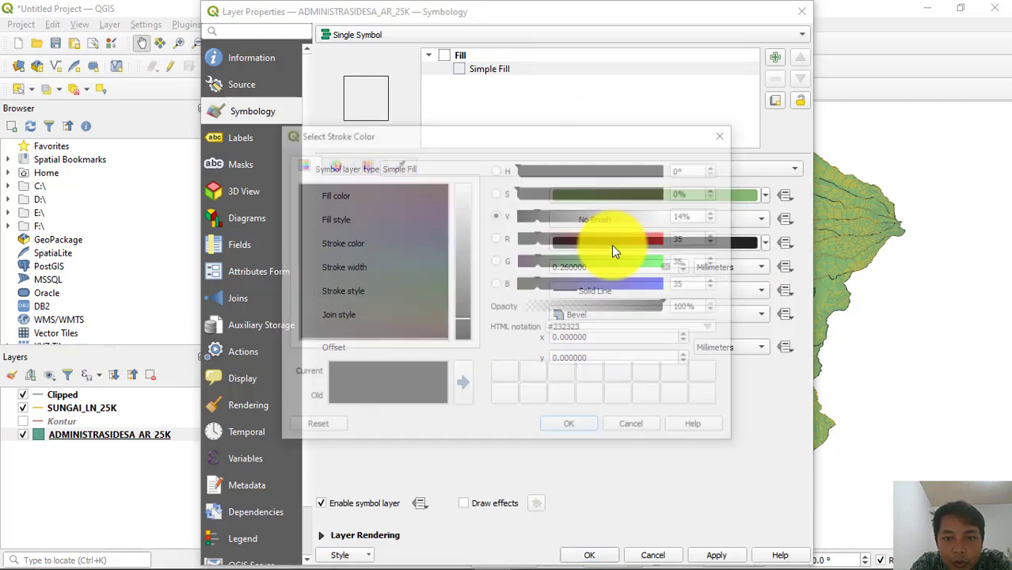
pyautogui.moveTo(612, 245); pyautogui.dragTo(645, 263)
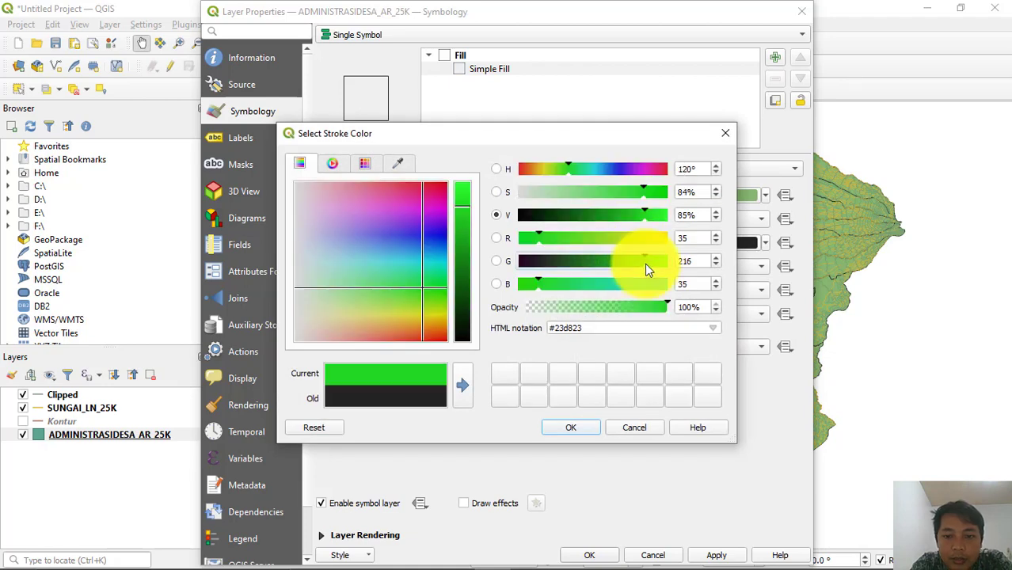
pyautogui.click(579, 426)
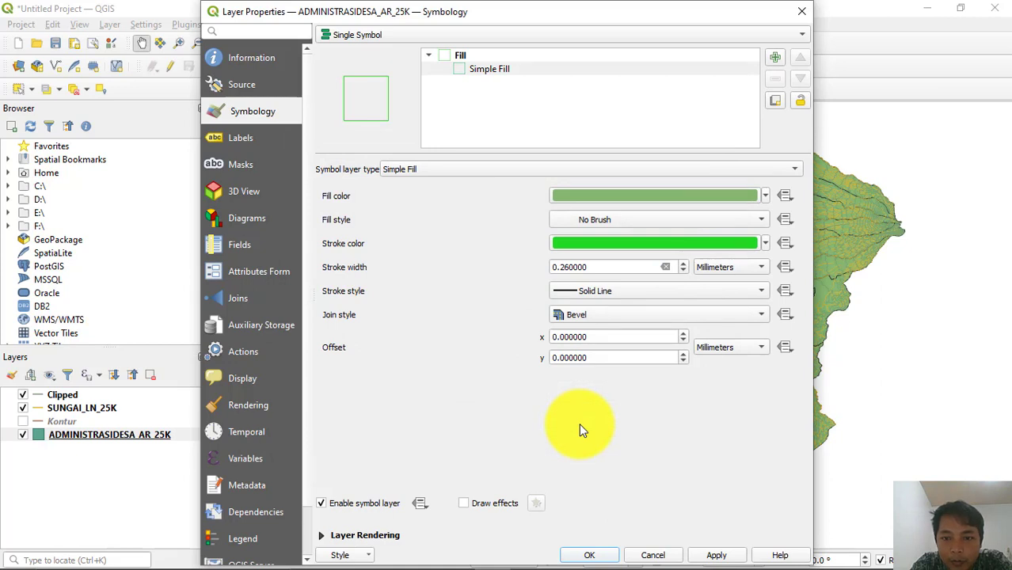
pyautogui.click(713, 558)
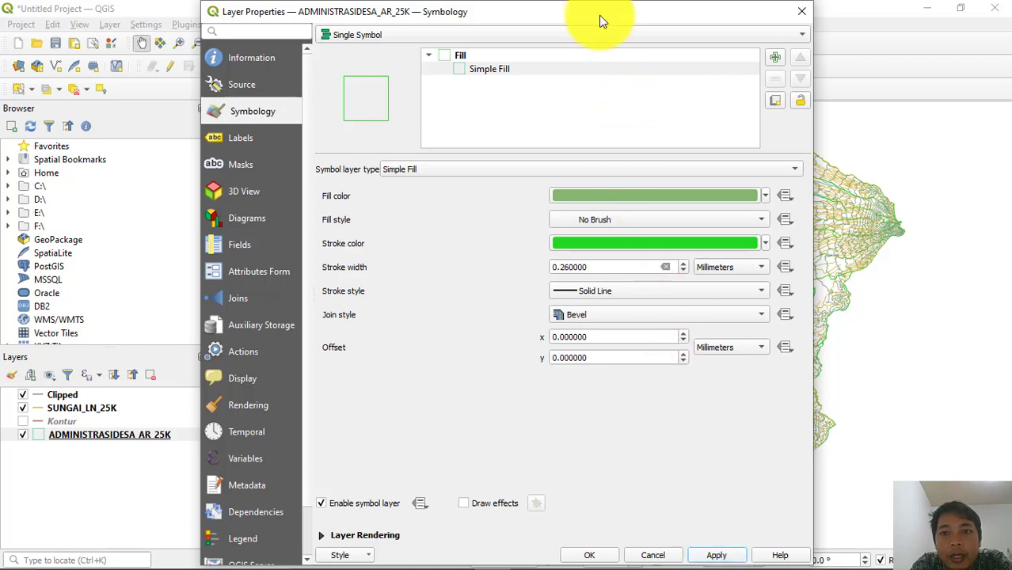
pyautogui.moveTo(599, 15); pyautogui.dragTo(428, 396)
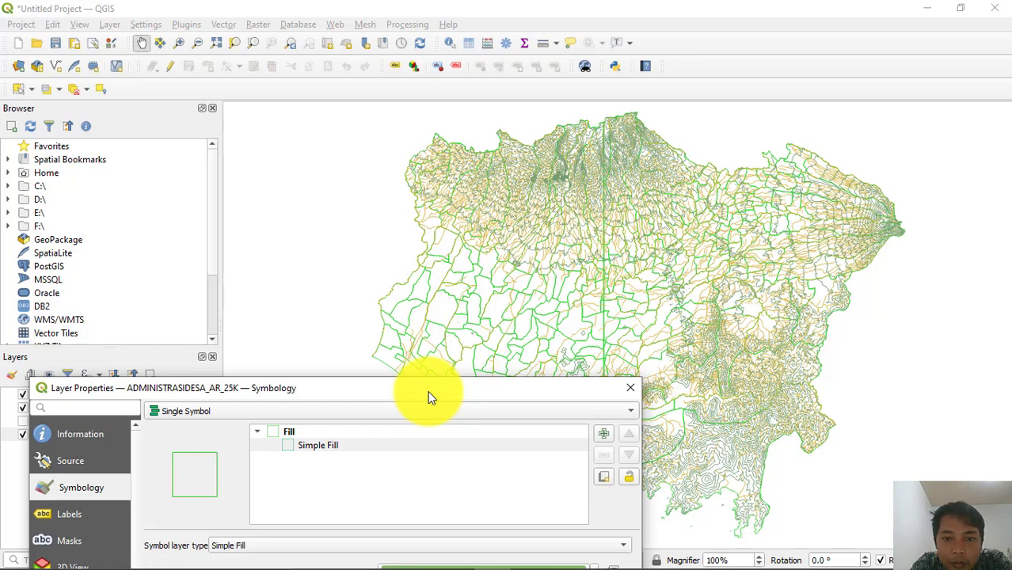
pyautogui.moveTo(466, 381); pyautogui.dragTo(618, 6)
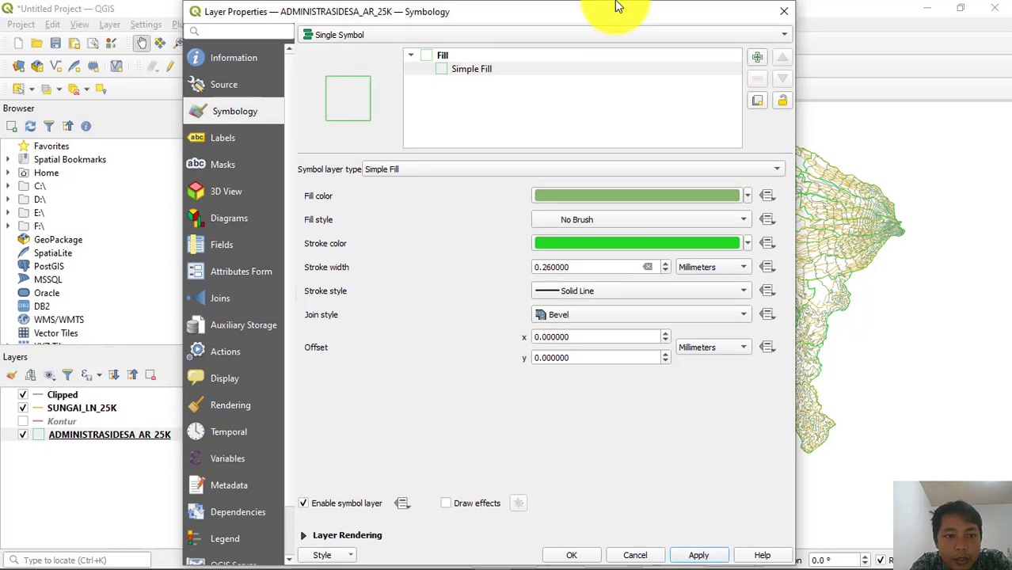
# Enable single labels for the ADMINISTRASIDESA_AR_25K layer, using the NAMOBJ field as the label value
pyautogui.click(229, 140)
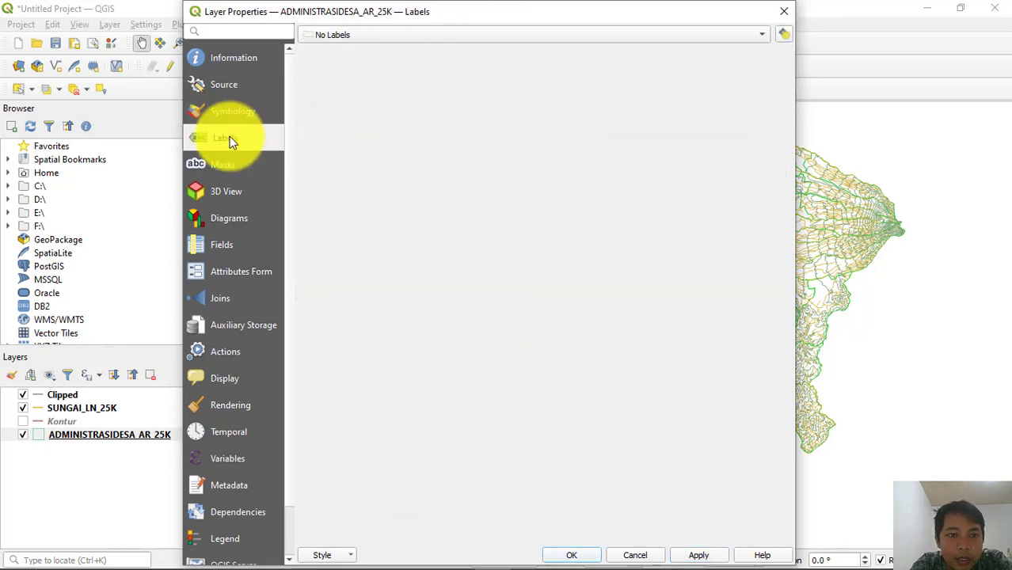
pyautogui.click(593, 39)
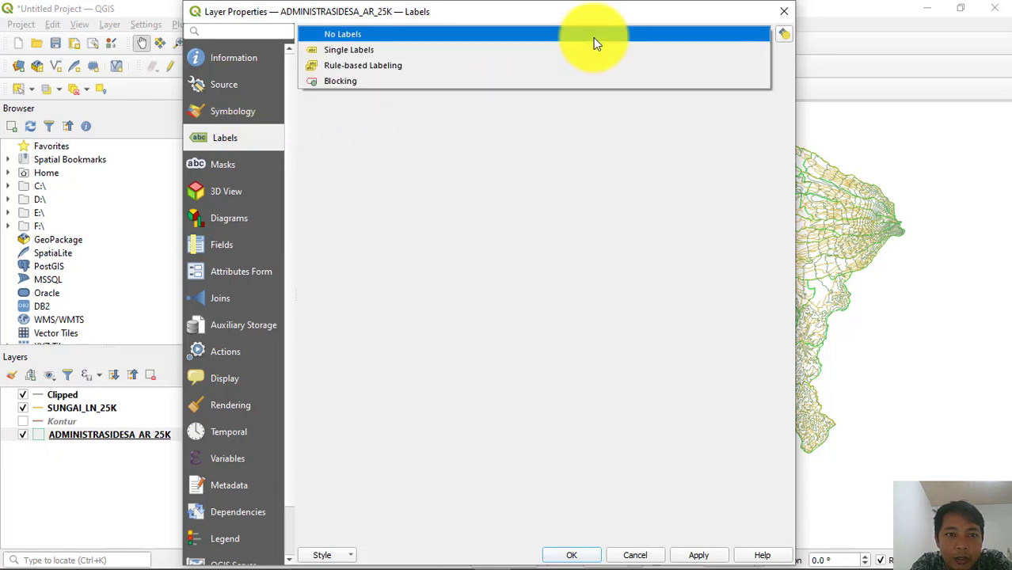
pyautogui.press('Down')
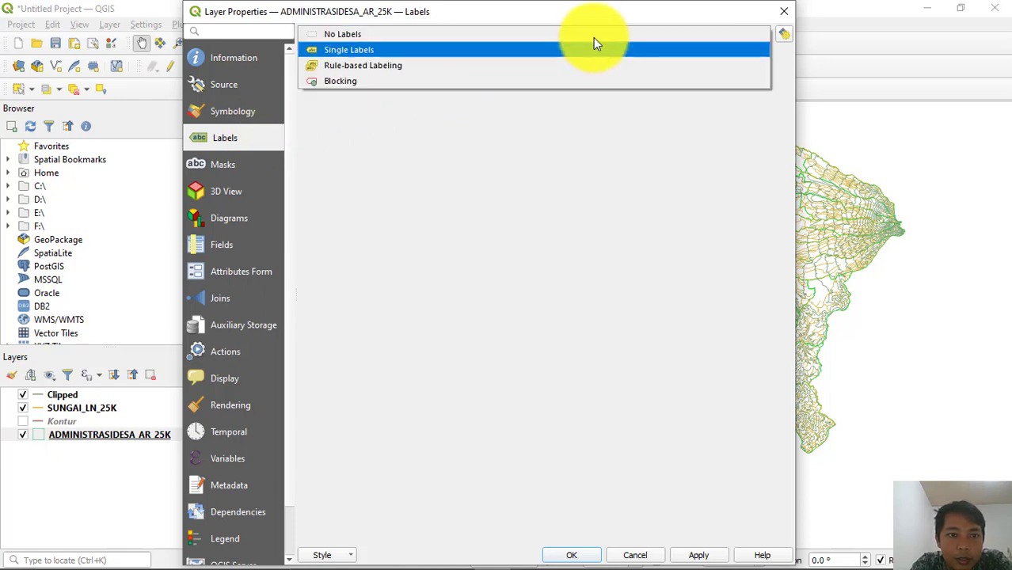
pyautogui.click(403, 51)
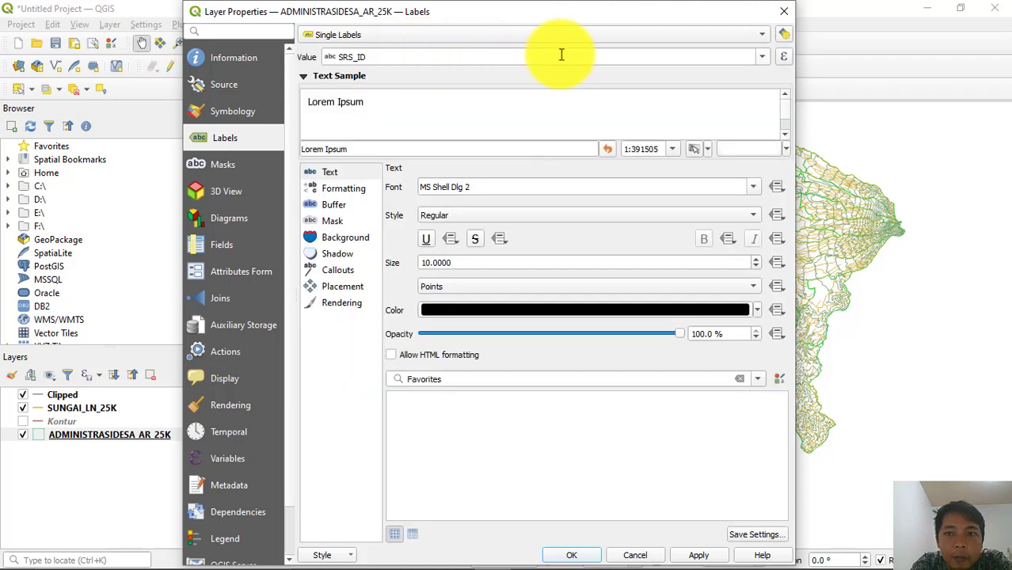
pyautogui.click(763, 60)
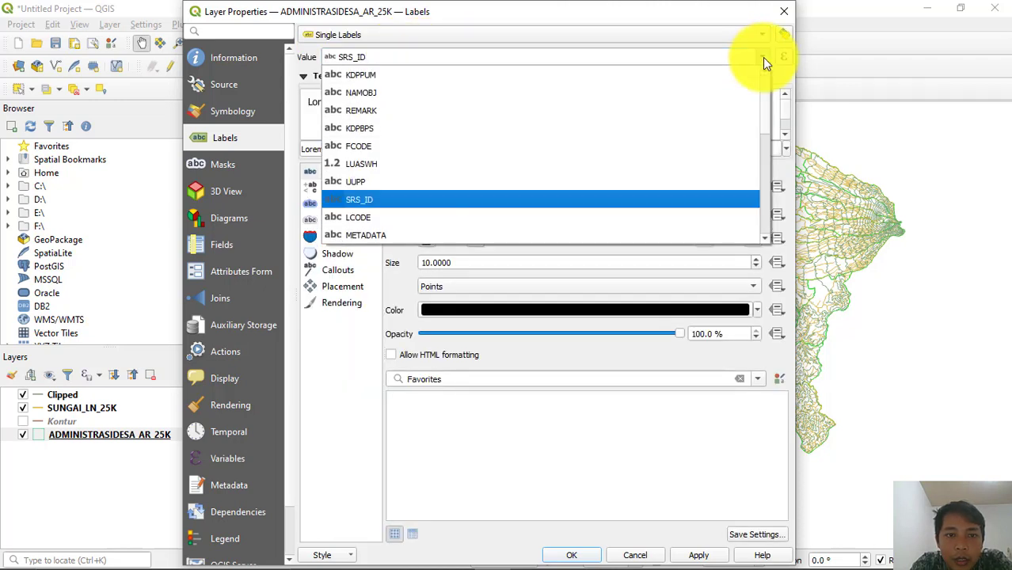
pyautogui.press('n')
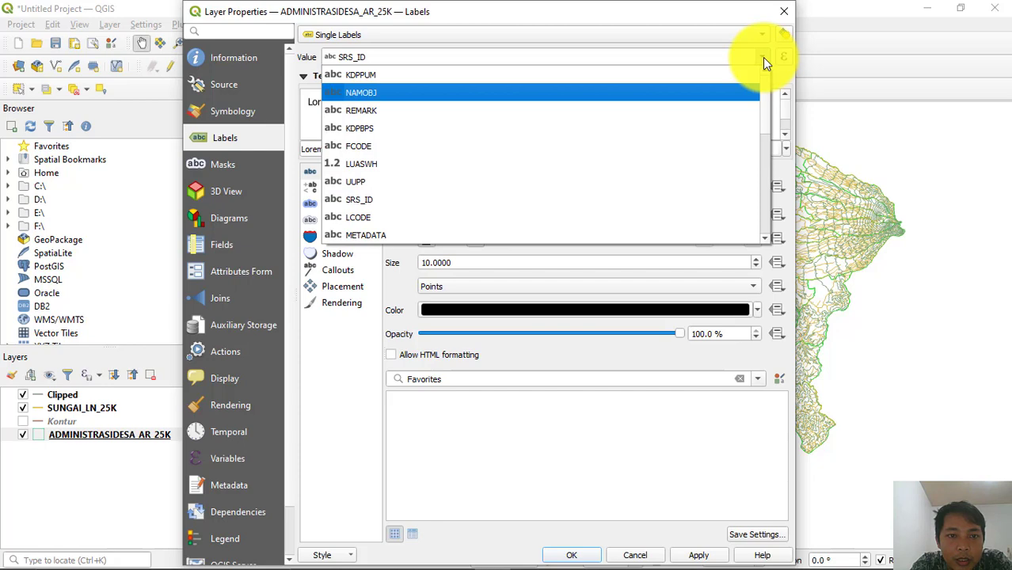
pyautogui.press('Down')
pyautogui.press('Down')
pyautogui.press('Down')
pyautogui.press('Down')
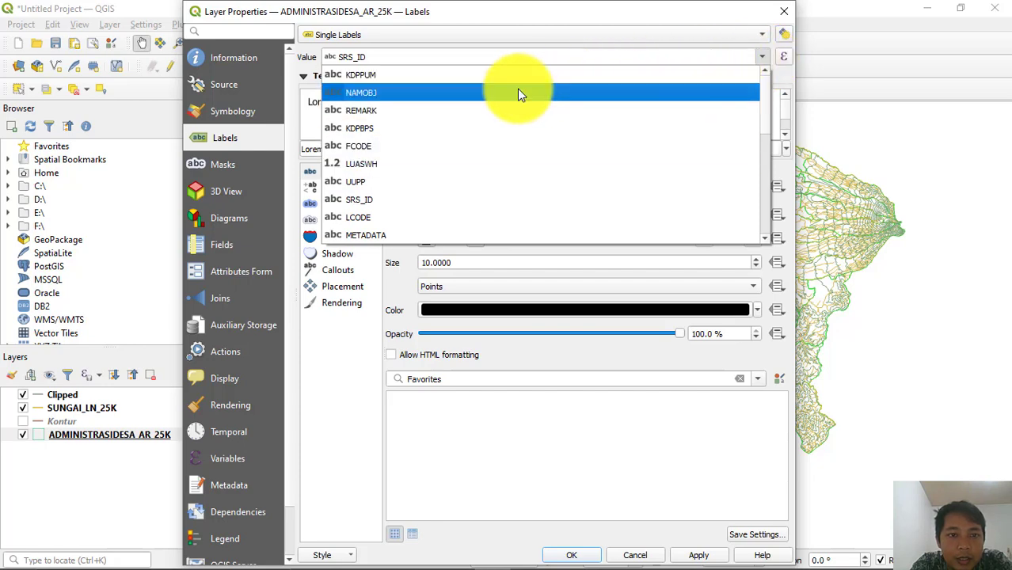
pyautogui.click(519, 93)
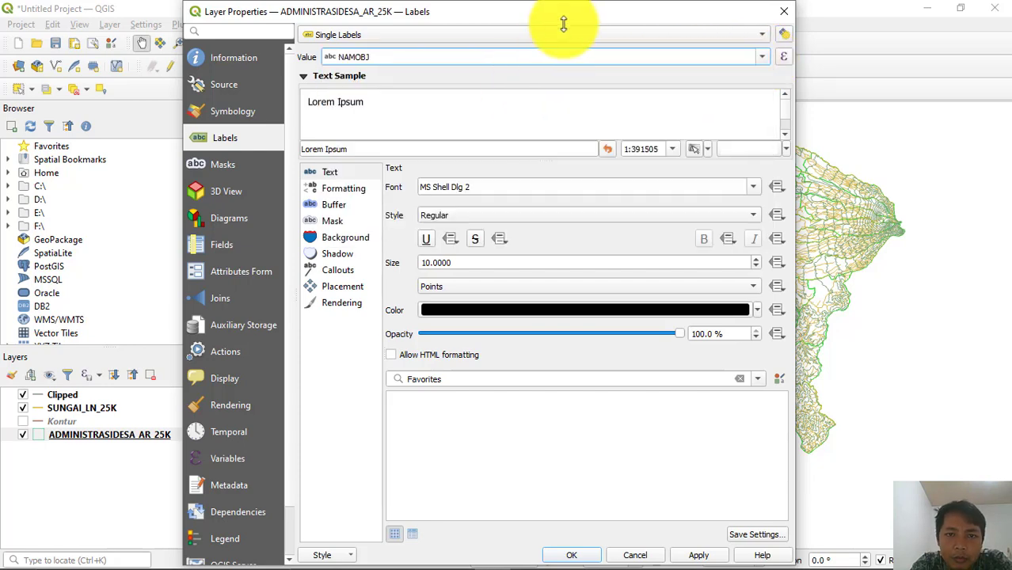
# Apply the NAMOBJ labels to the administrative boundary layer and check the village names on the map
pyautogui.moveTo(564, 14); pyautogui.dragTo(479, 13)
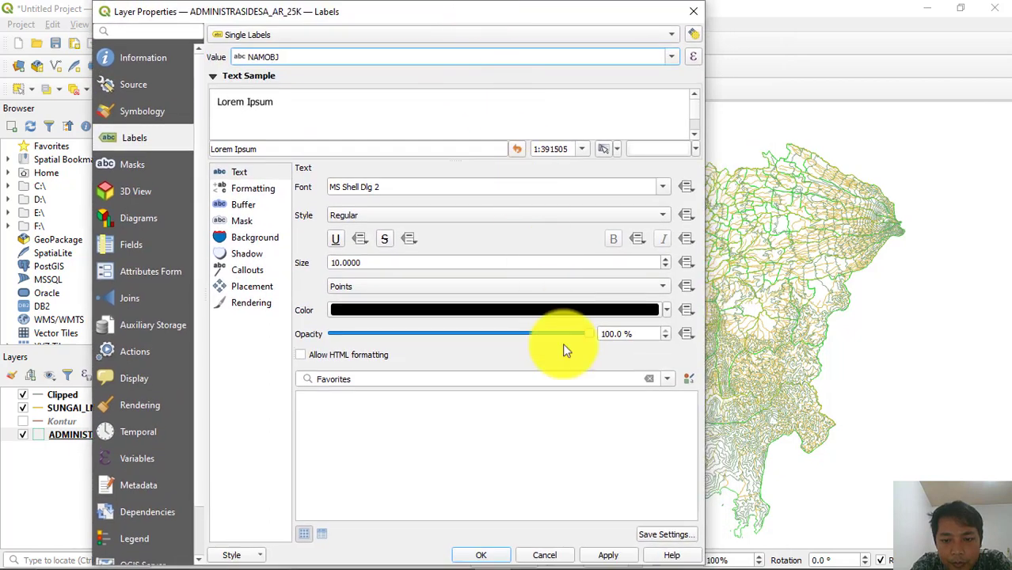
pyautogui.click(616, 555)
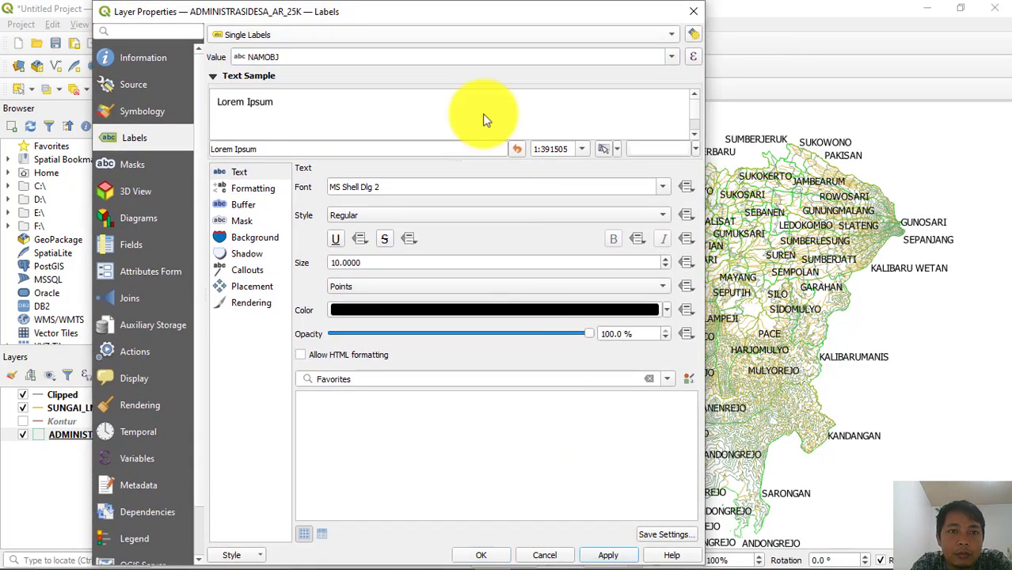
pyautogui.moveTo(454, 15); pyautogui.dragTo(502, 6)
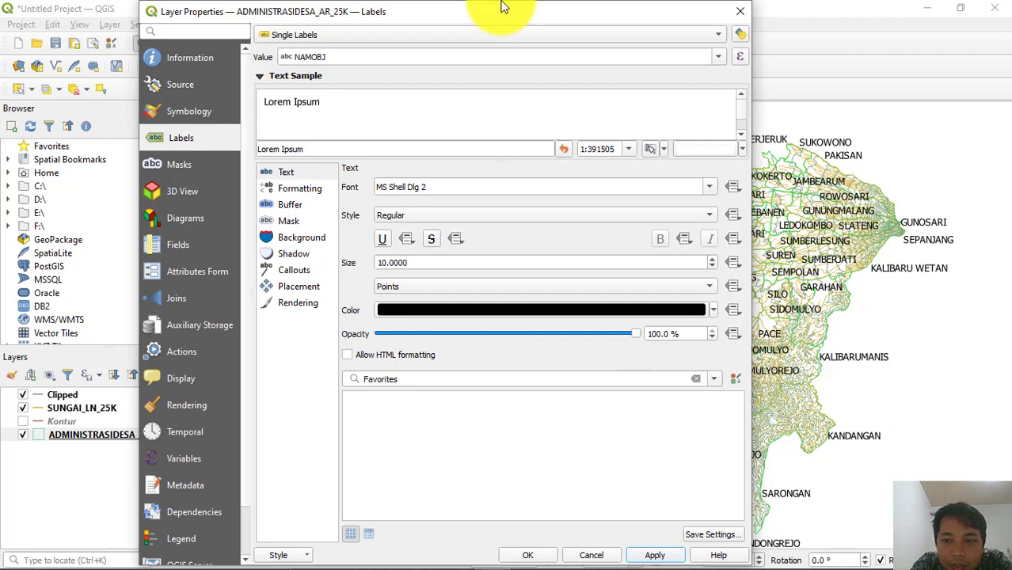
# Set the village label text size to 5 points, apply it, and accept the layer properties
pyautogui.click(713, 267)
pyautogui.click(713, 267)
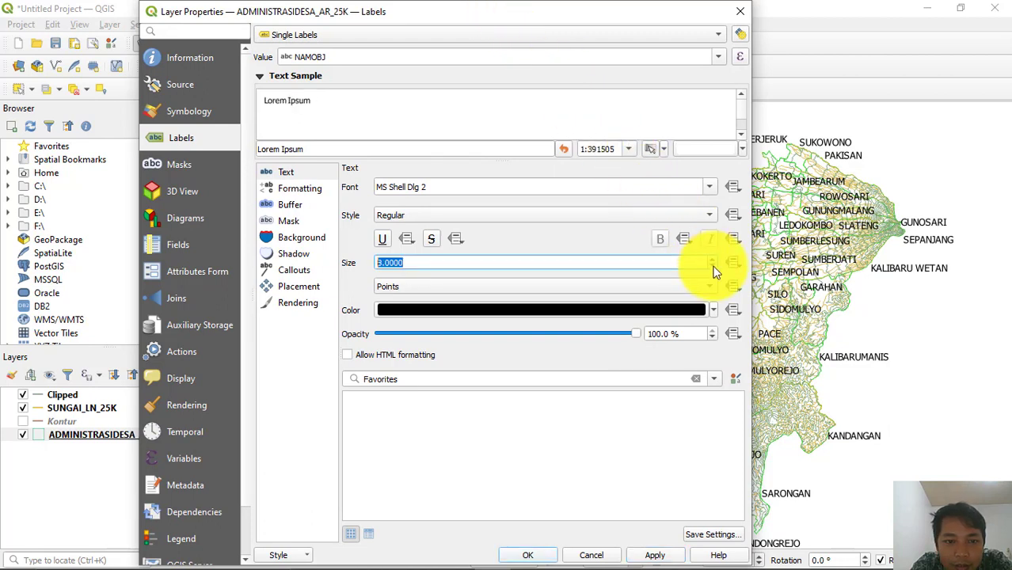
pyautogui.click(712, 266)
pyautogui.click(713, 267)
pyautogui.click(712, 267)
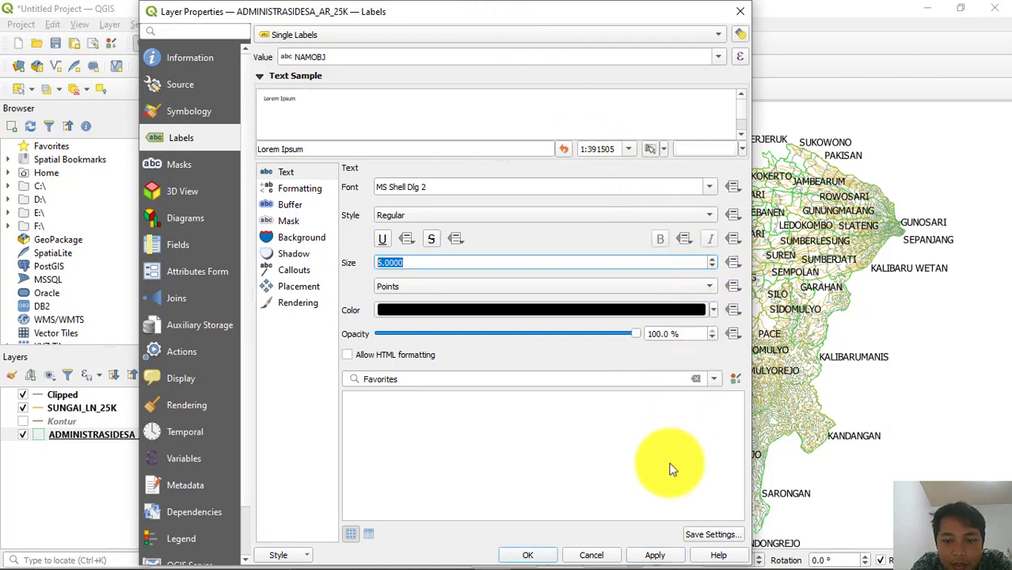
pyautogui.click(654, 555)
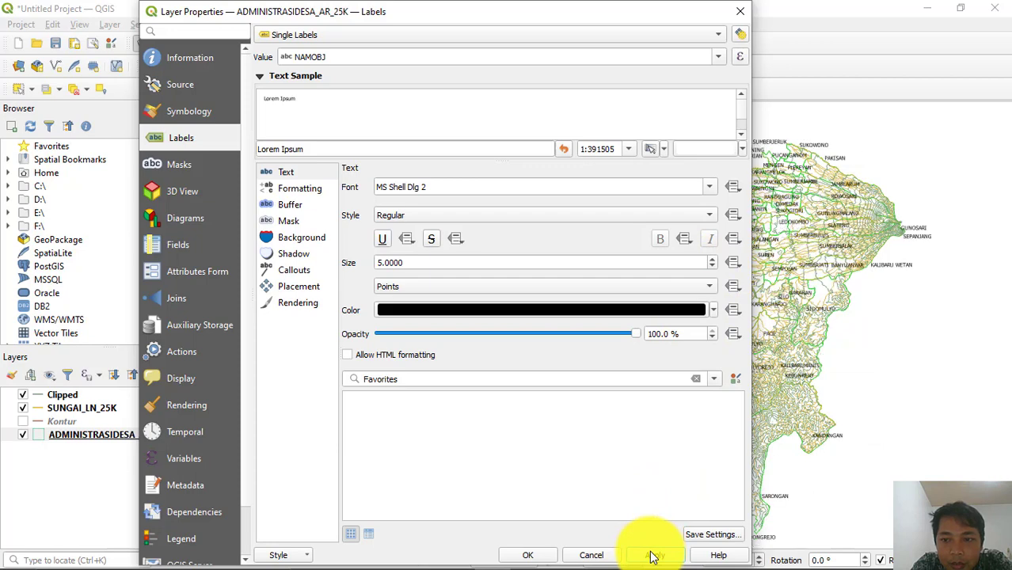
pyautogui.moveTo(491, 18); pyautogui.dragTo(549, 4)
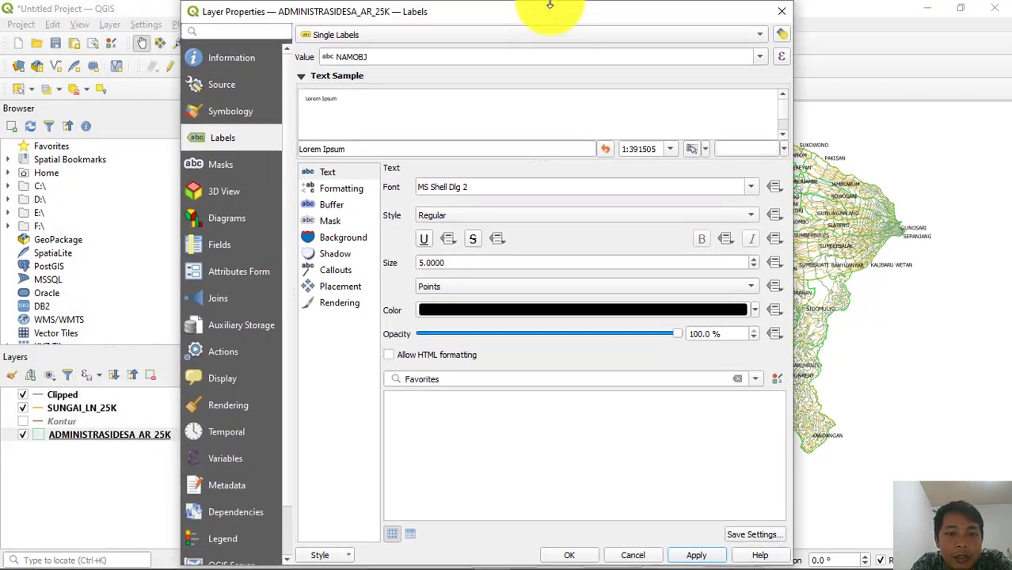
pyautogui.click(568, 554)
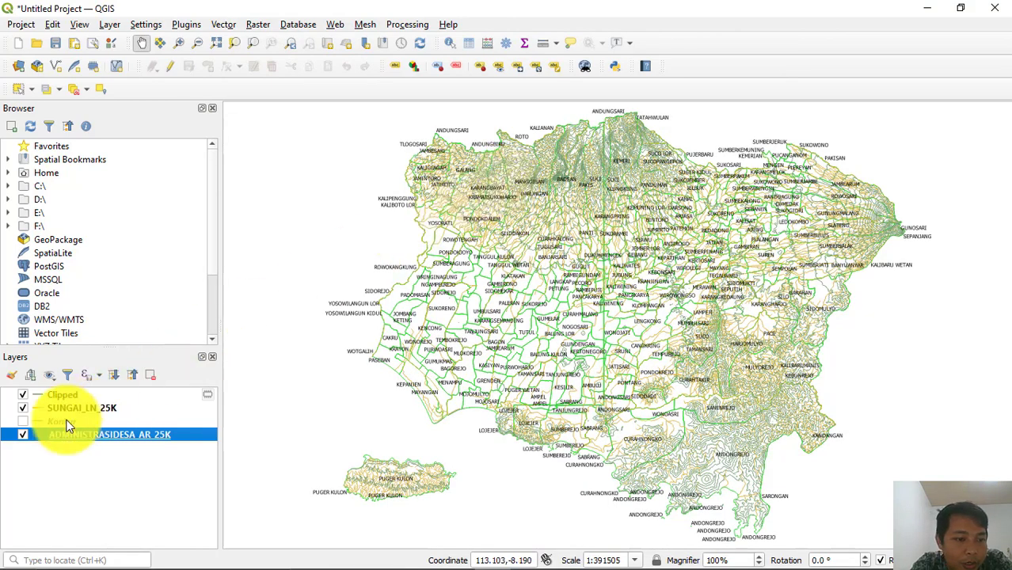
# Change the Clipped contour layer's simple line color to the standard orange and accept the symbology
pyautogui.click(66, 395)
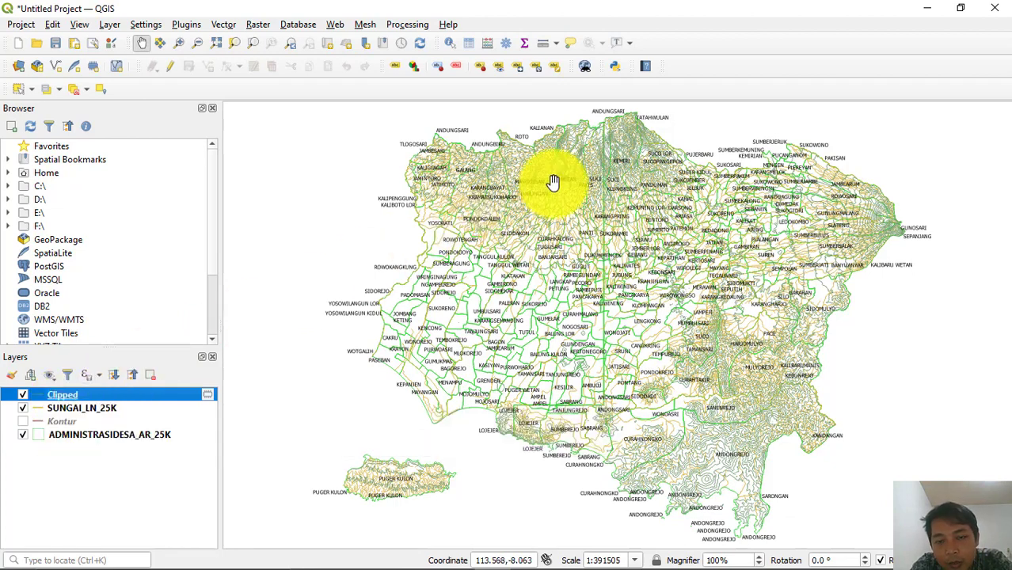
pyautogui.rightClick(64, 397)
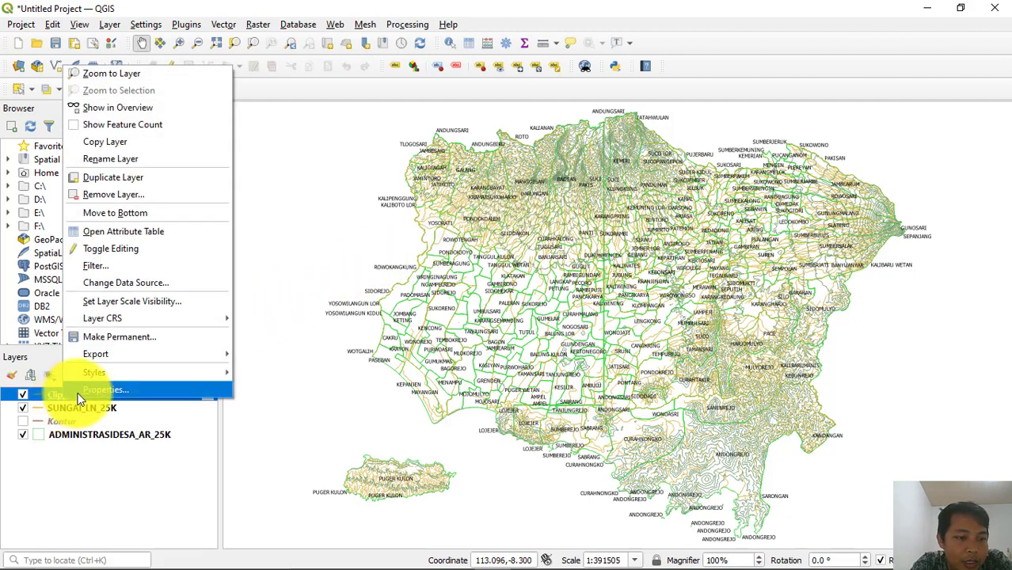
pyautogui.click(78, 396)
pyautogui.doubleClick(77, 398)
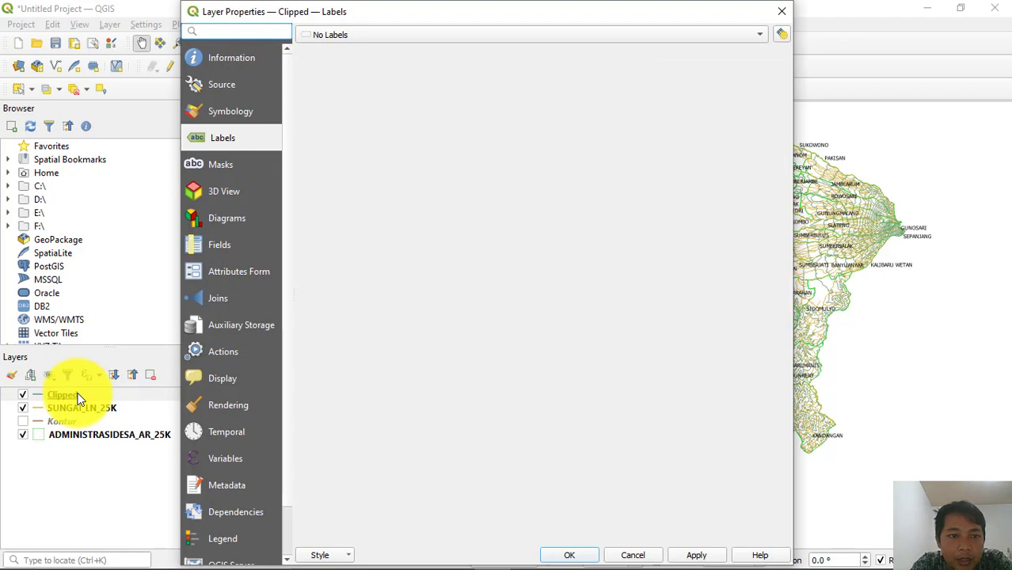
pyautogui.click(247, 109)
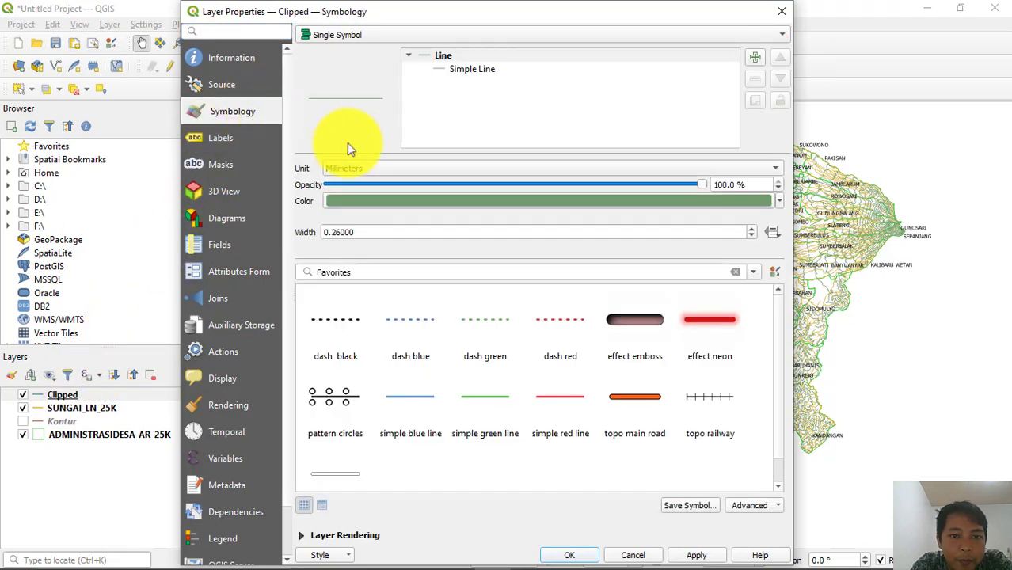
pyautogui.click(515, 203)
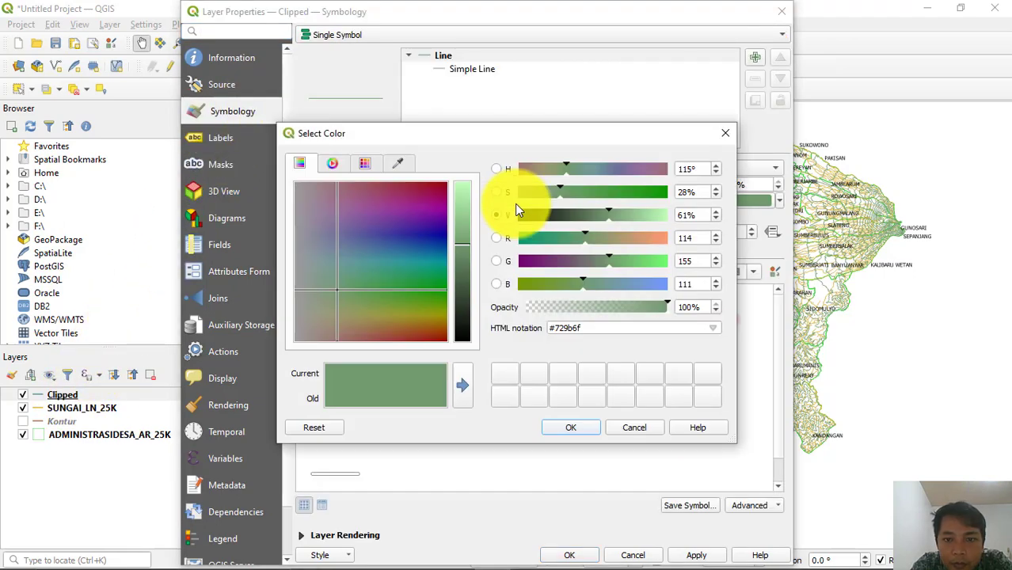
pyautogui.click(722, 134)
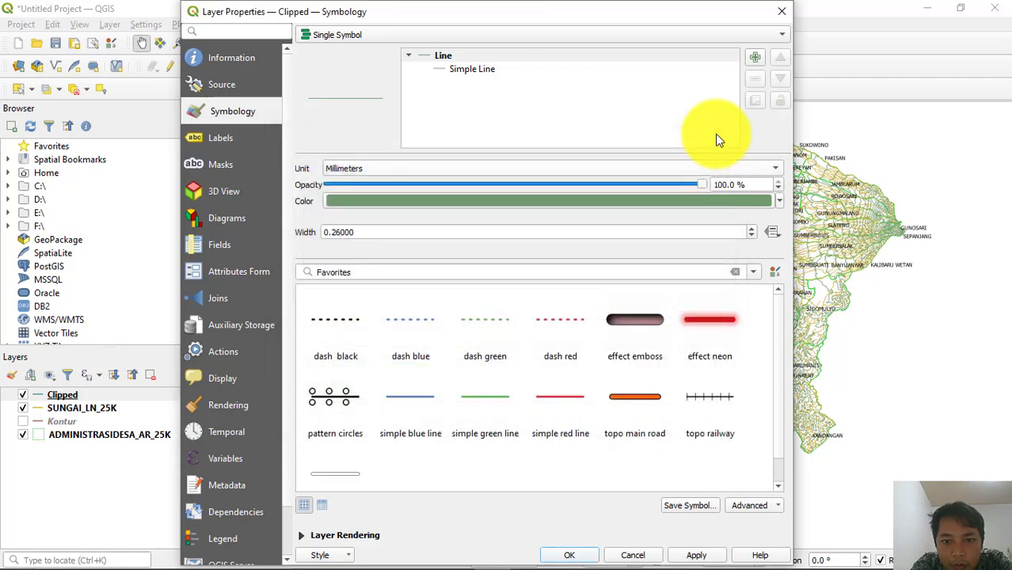
pyautogui.click(472, 69)
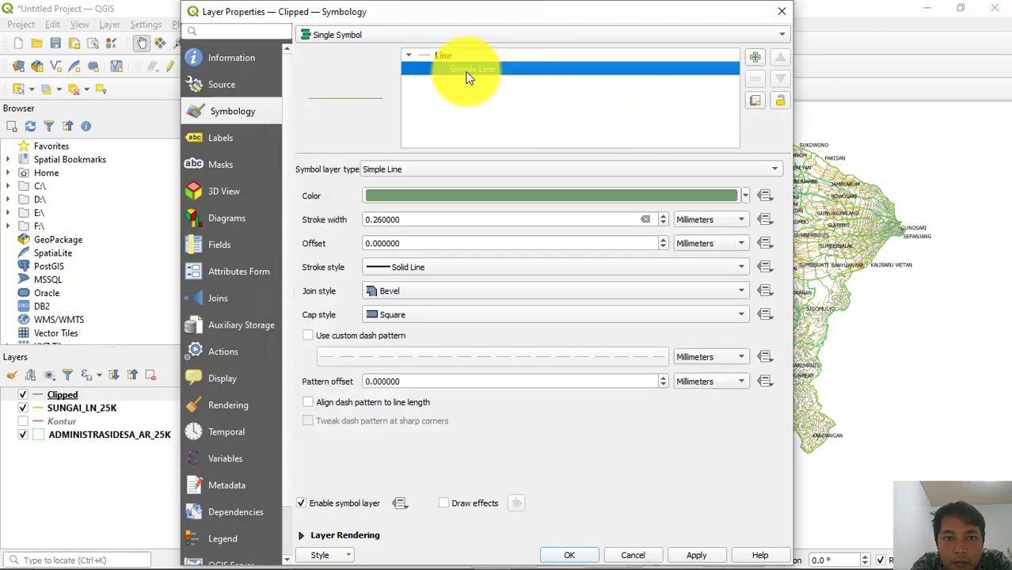
pyautogui.click(744, 196)
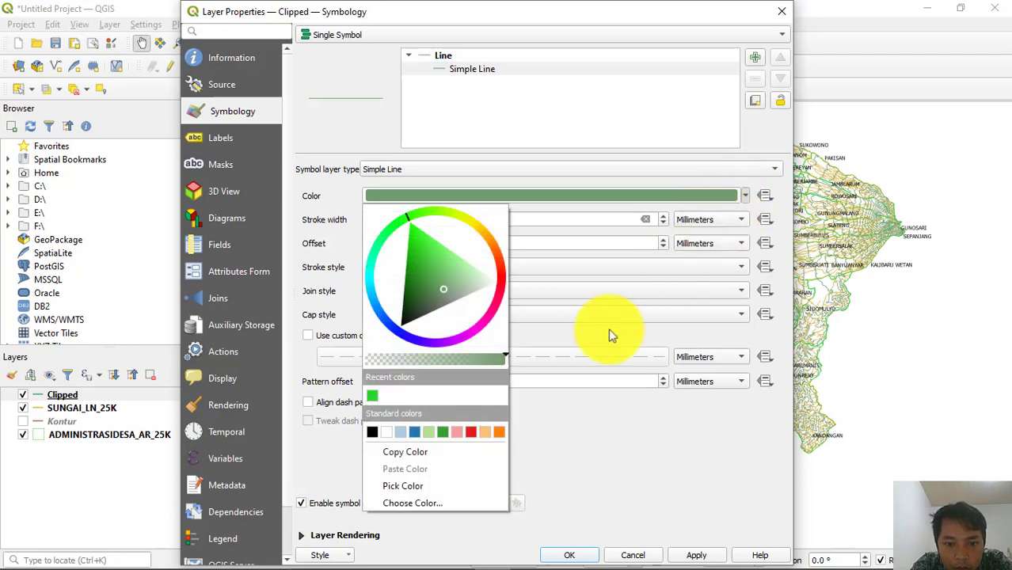
pyautogui.click(501, 431)
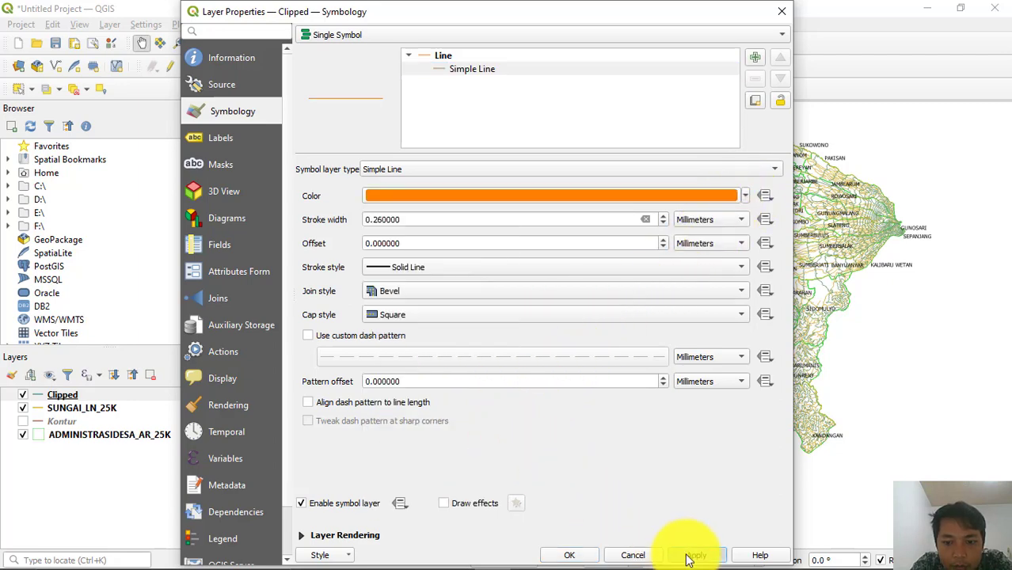
pyautogui.click(569, 555)
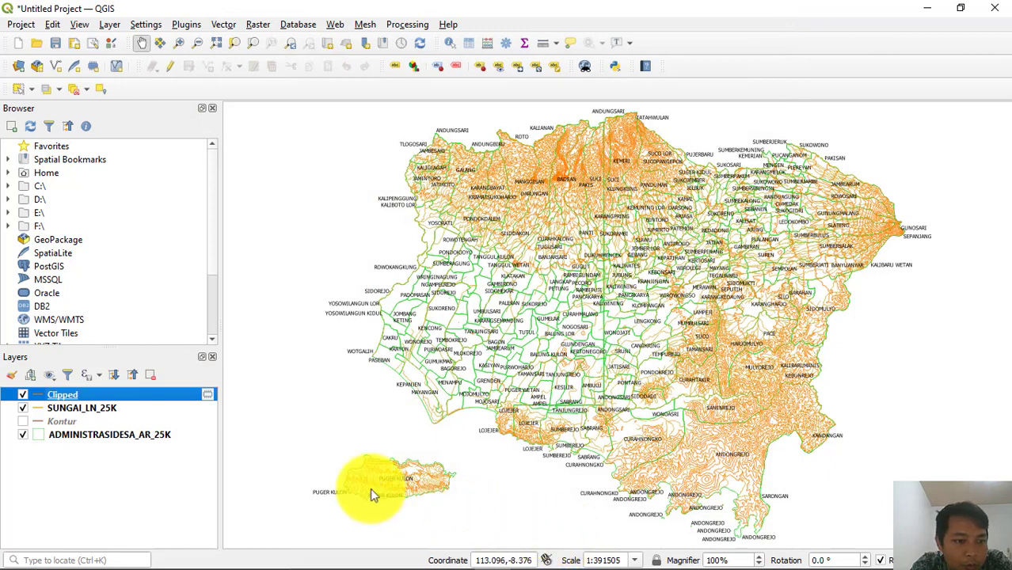
# Change the SUNGAI_LN_25K river layer's simple line color to blue, apply it, and accept the symbology
pyautogui.click(38, 408)
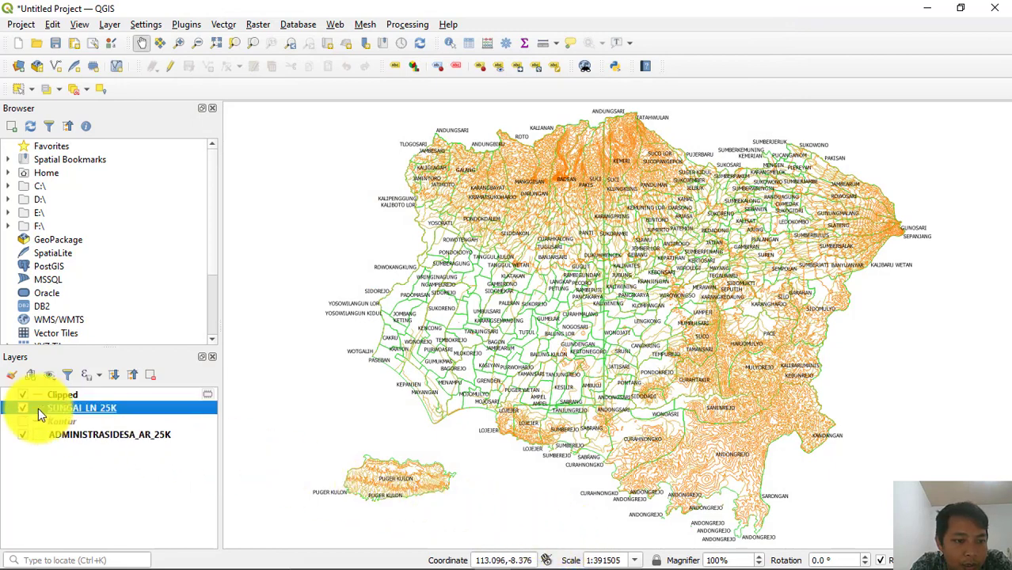
pyautogui.rightClick(94, 411)
pyautogui.click(140, 405)
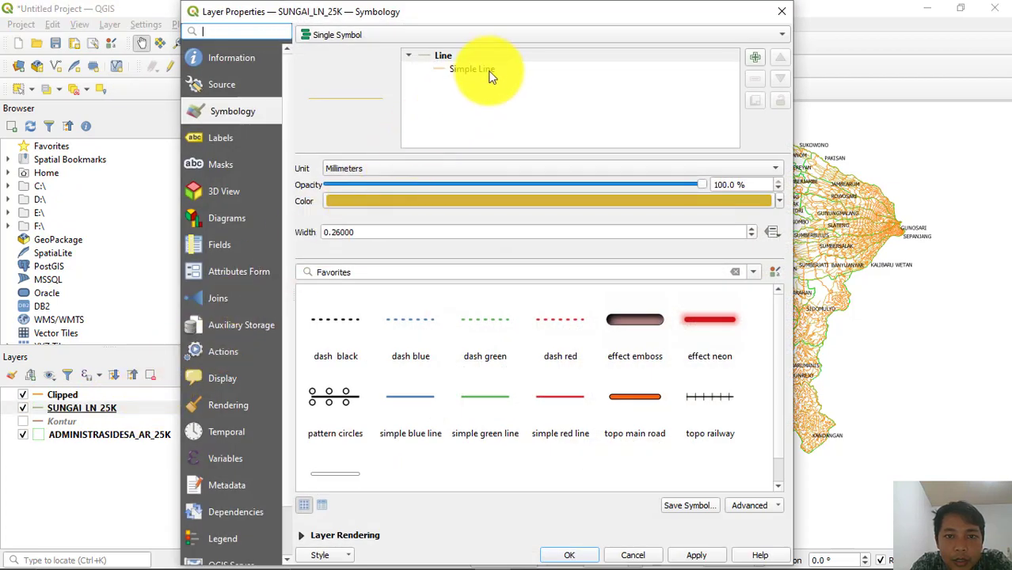
pyautogui.click(491, 70)
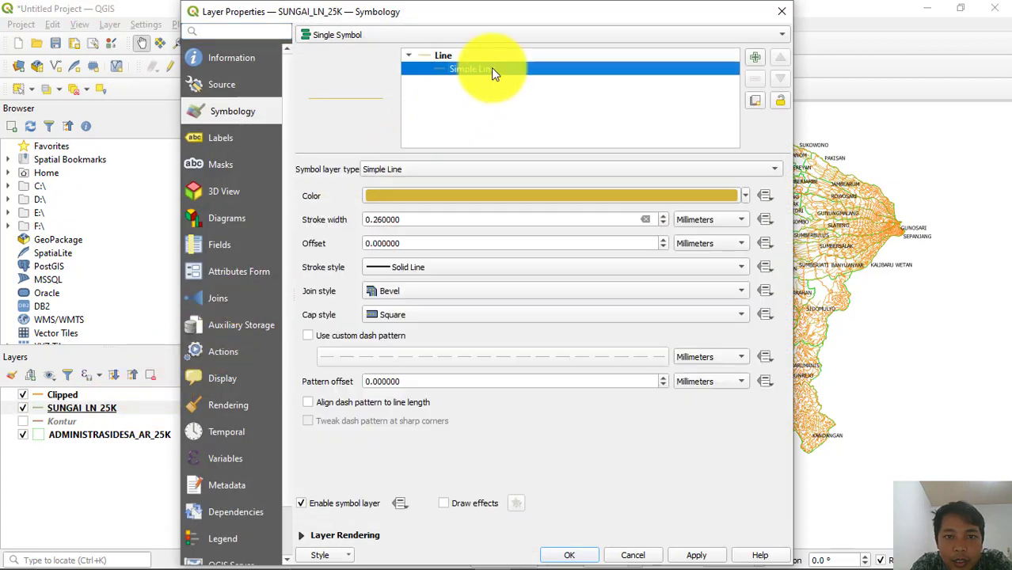
pyautogui.click(745, 196)
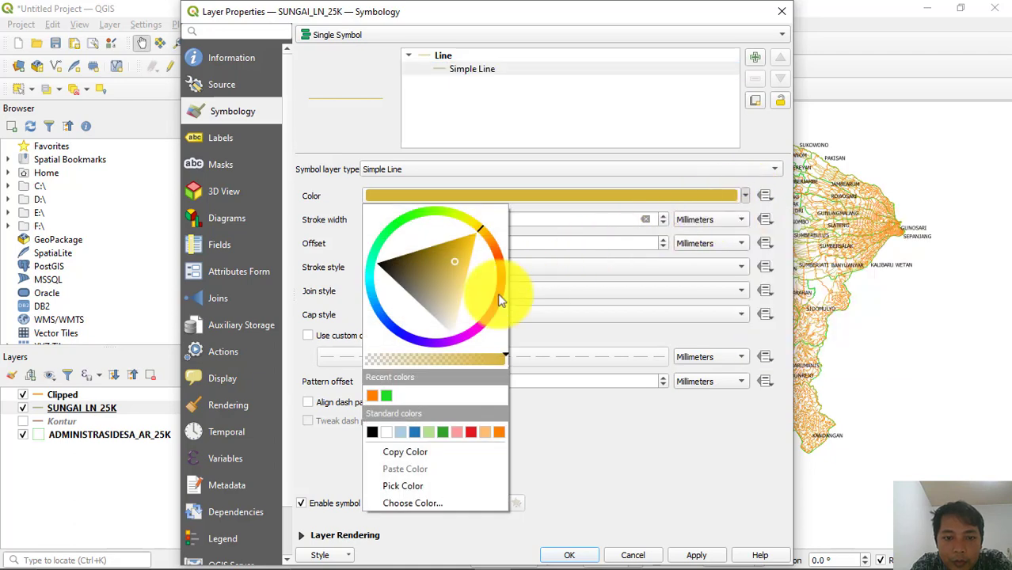
pyautogui.click(400, 340)
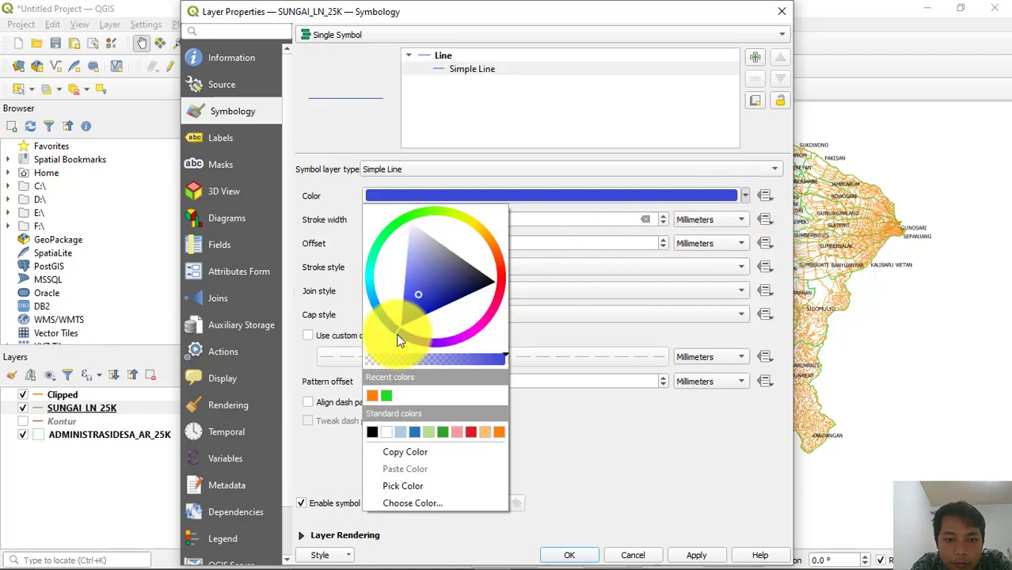
pyautogui.click(627, 507)
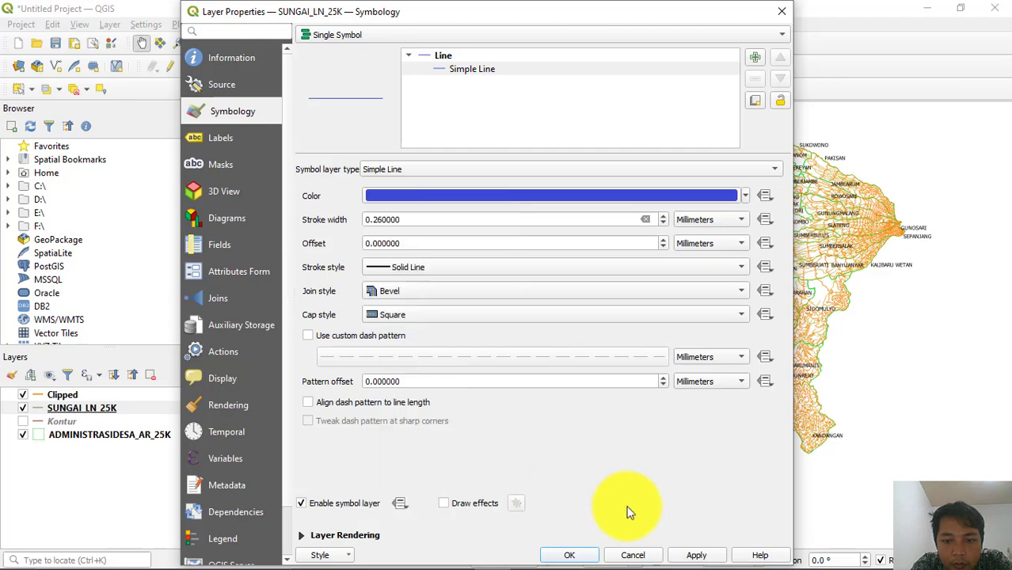
pyautogui.click(689, 555)
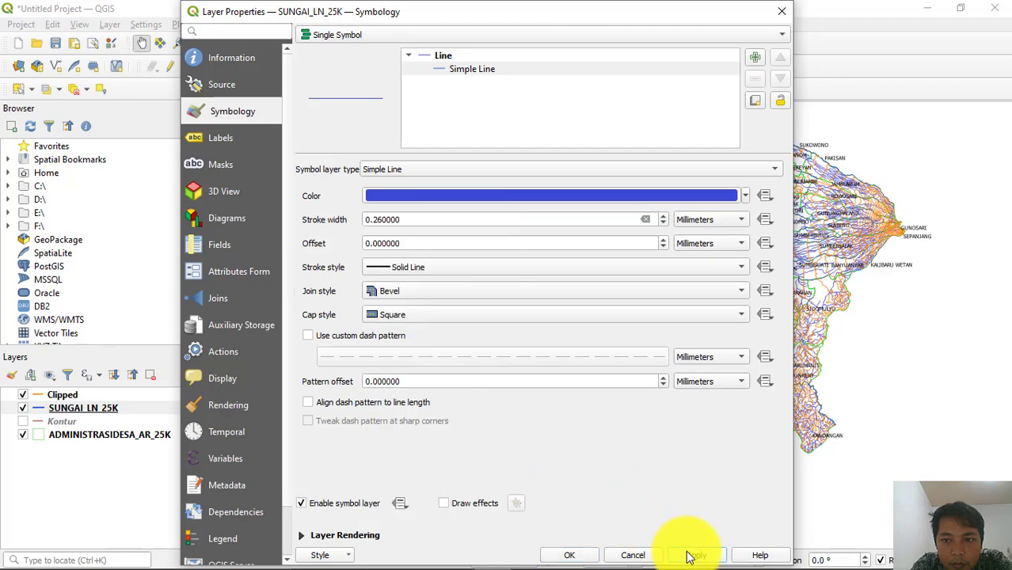
pyautogui.click(585, 555)
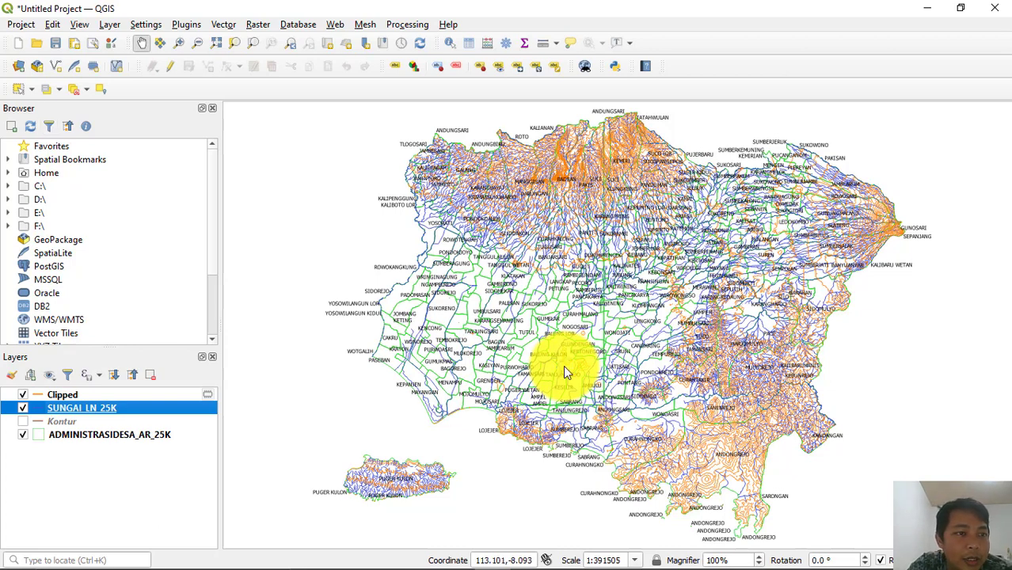
pyautogui.scroll(-2, 204, 311)
pyautogui.scroll(-1, 205, 316)
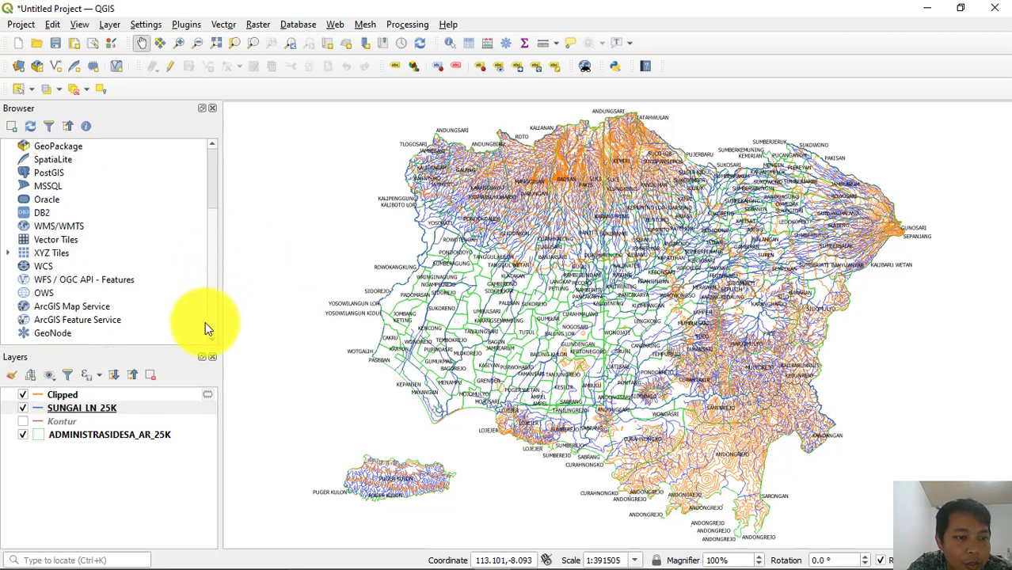
pyautogui.scroll(4, 207, 261)
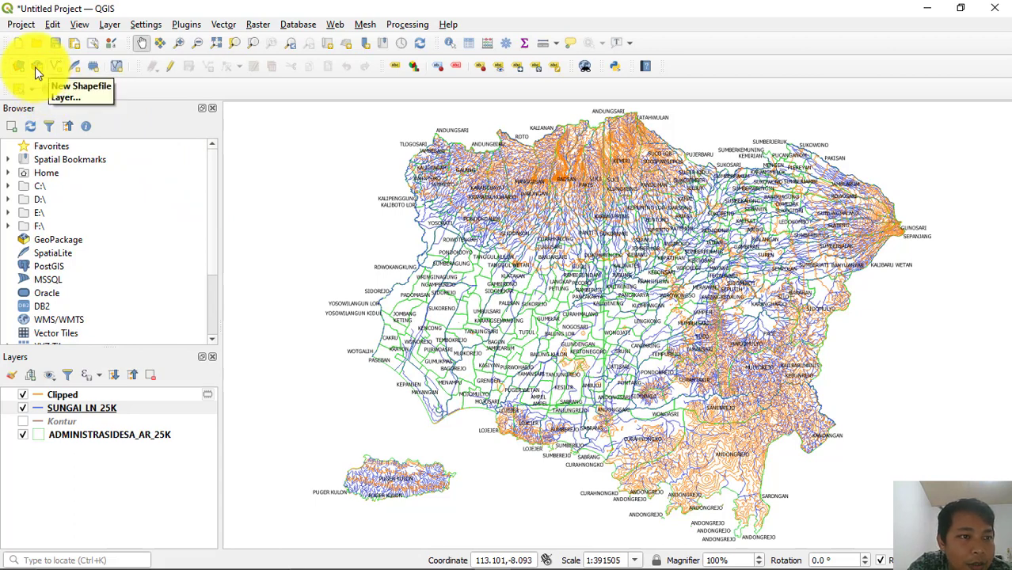
# Start a new shapefile layer and enter Bentangan as its file name
pyautogui.click(56, 66)
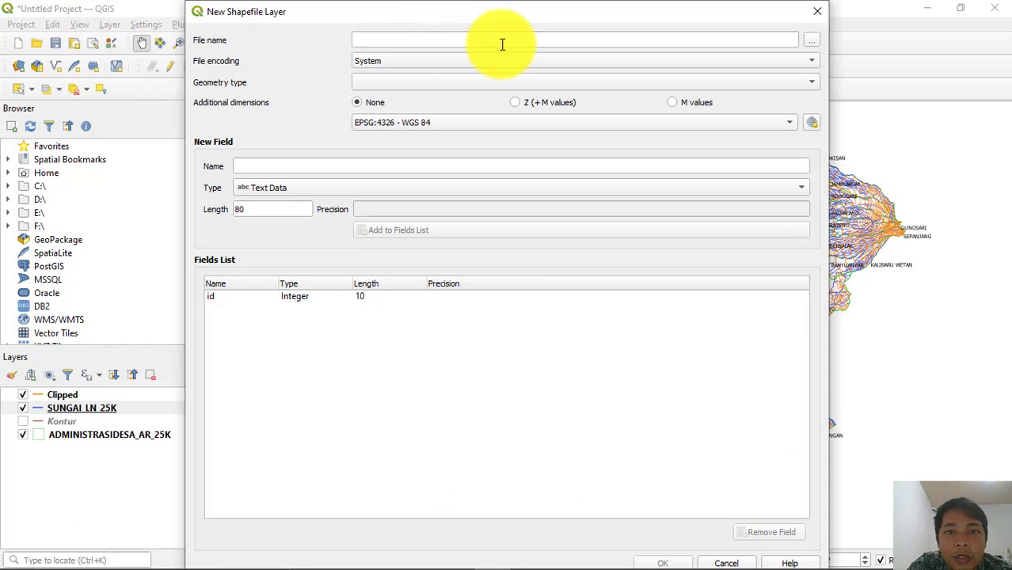
pyautogui.click(501, 41)
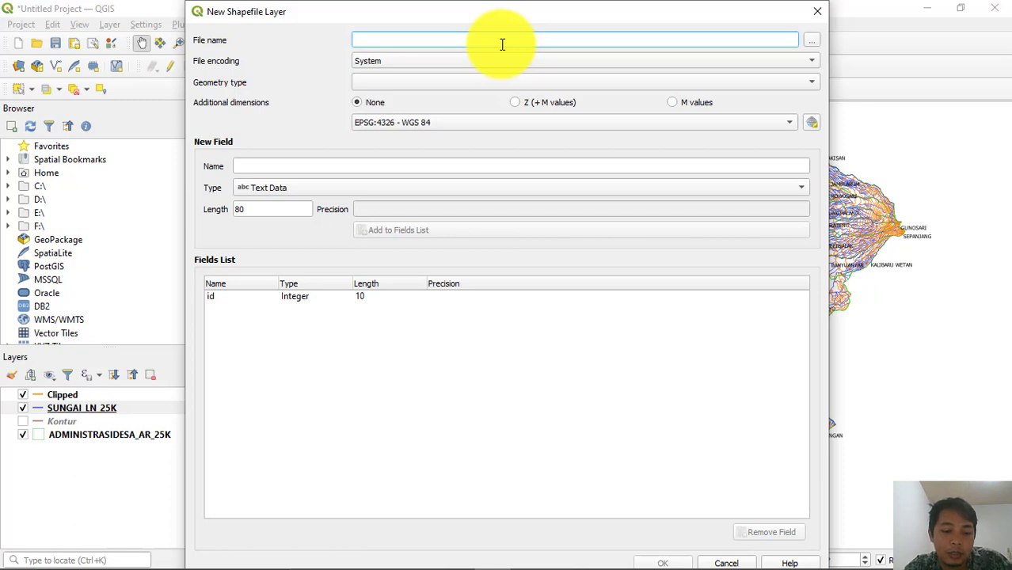
pyautogui.write('Be')
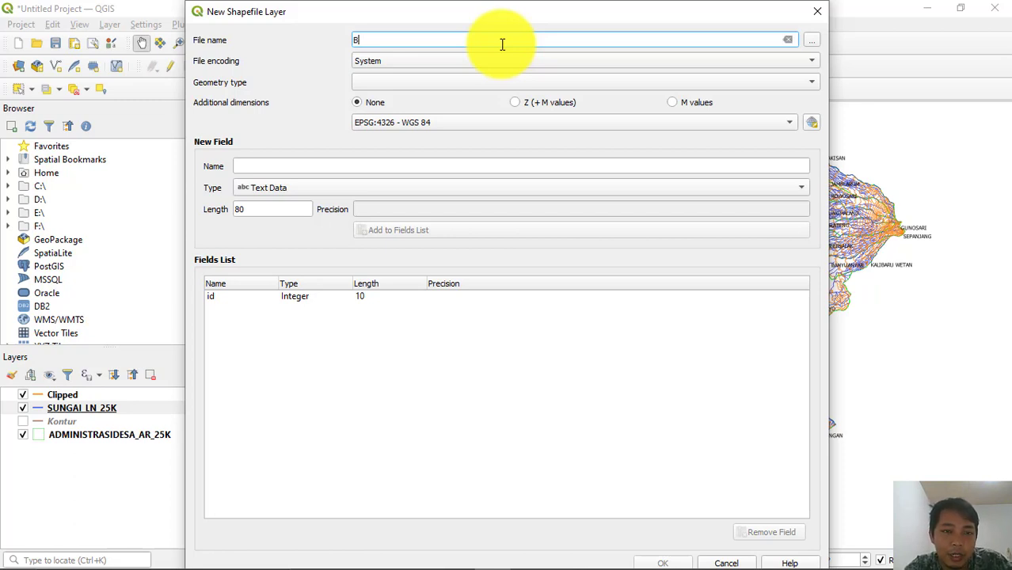
pyautogui.press('BackSpace')
pyautogui.press('BackSpace')
pyautogui.write('Bentangan')
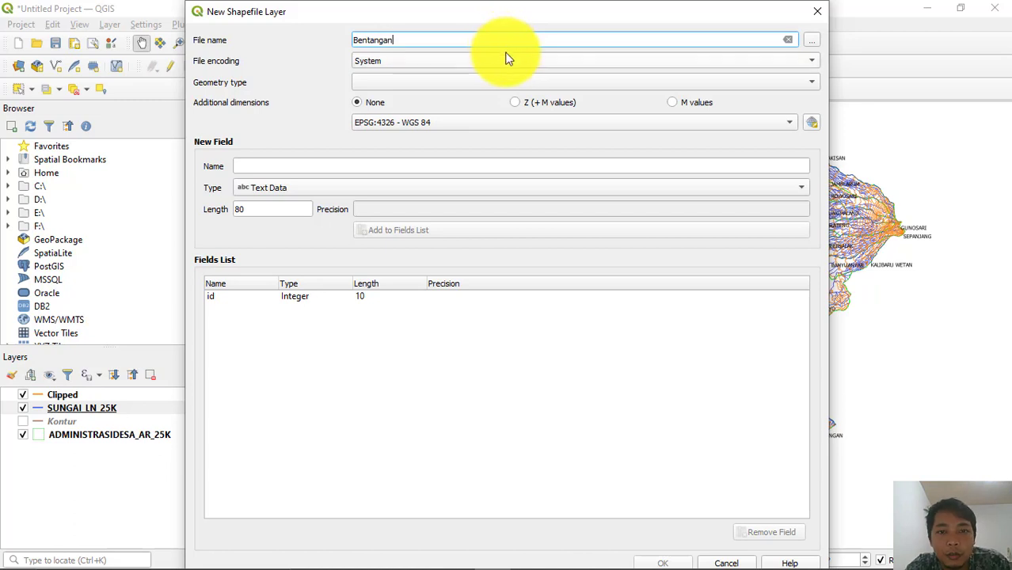
pyautogui.click(505, 60)
pyautogui.click(310, 54)
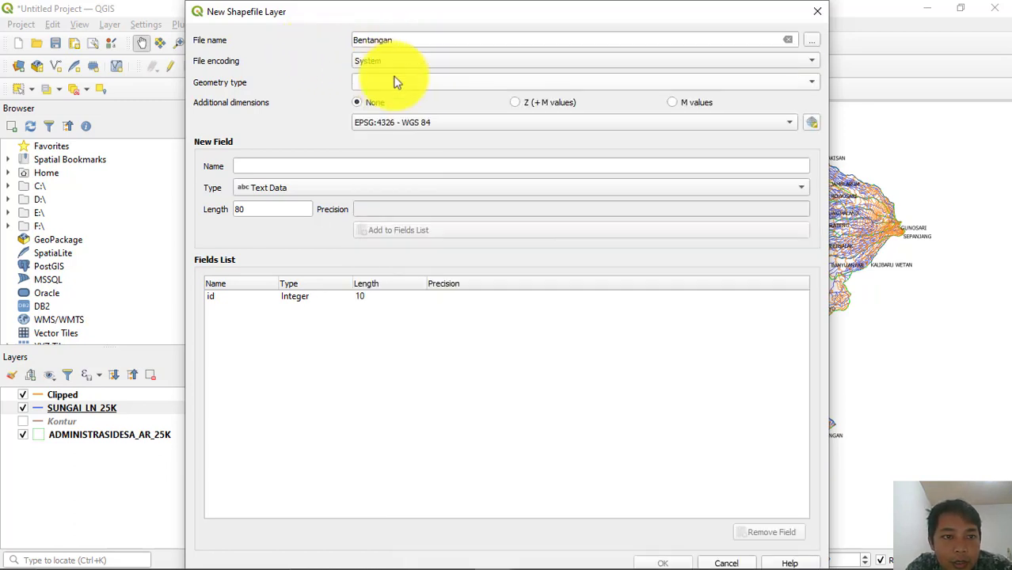
# Set the new Bentangan shapefile's geometry type to Line and create the layer
pyautogui.click(425, 86)
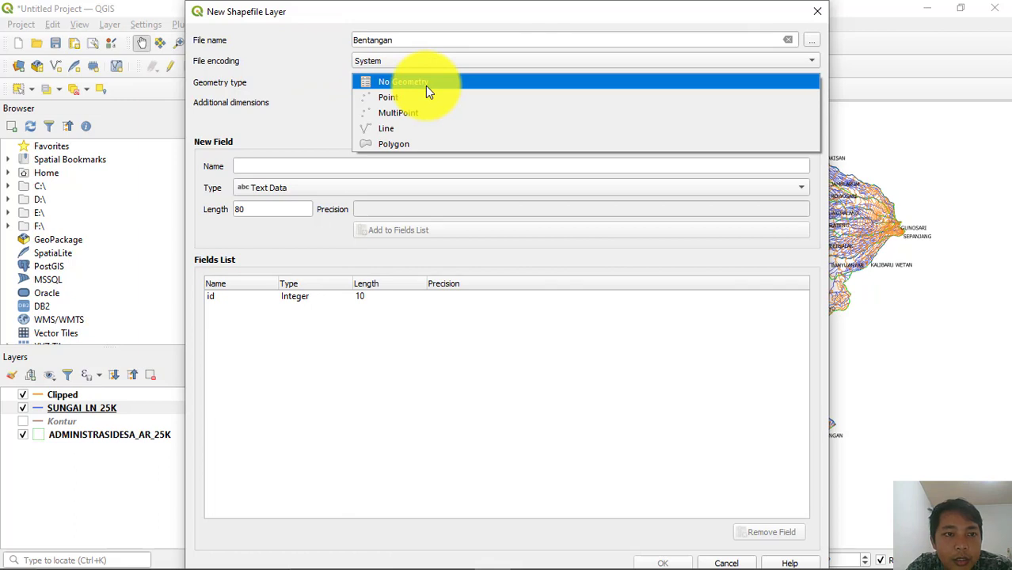
pyautogui.press('Down')
pyautogui.press('Down')
pyautogui.press('Down')
pyautogui.press('Down')
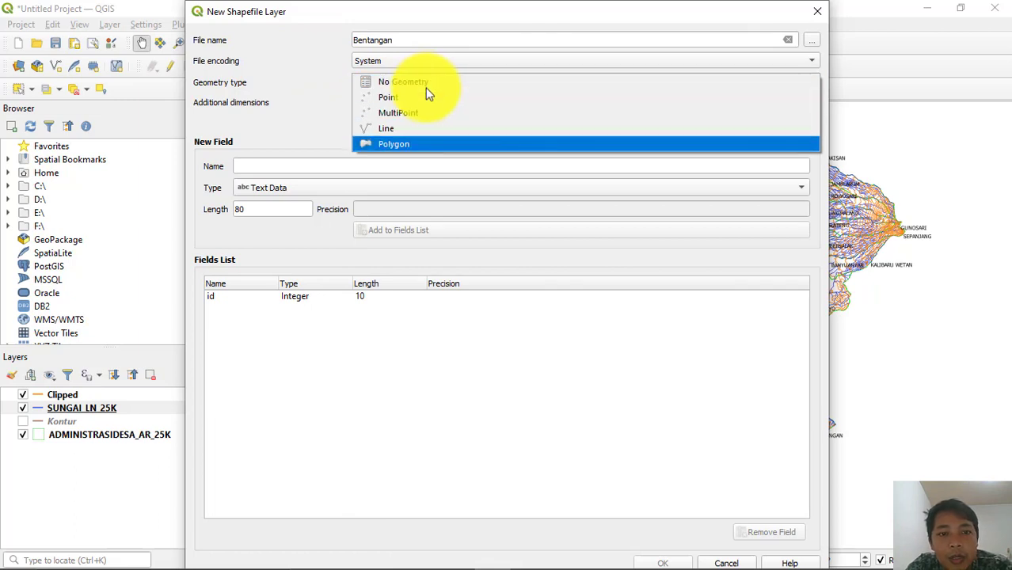
pyautogui.press('Up')
pyautogui.press('Up')
pyautogui.press('Up')
pyautogui.press('Down')
pyautogui.press('Down')
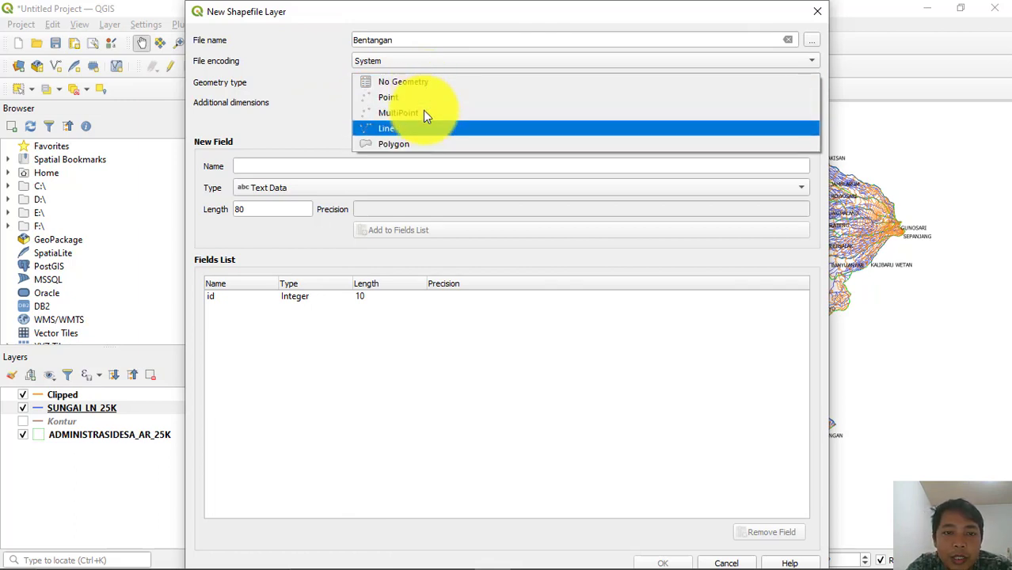
pyautogui.click(401, 132)
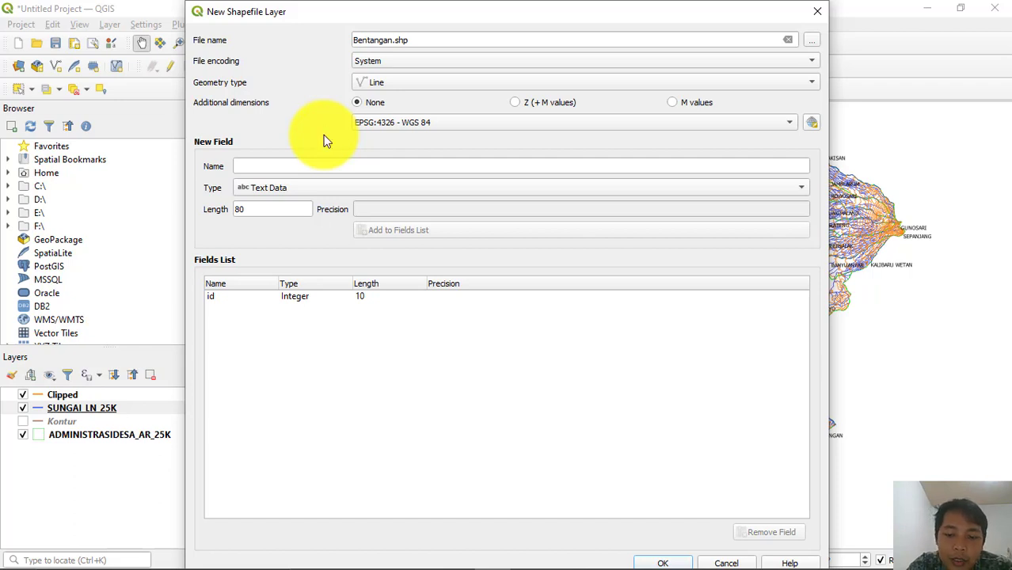
pyautogui.click(663, 563)
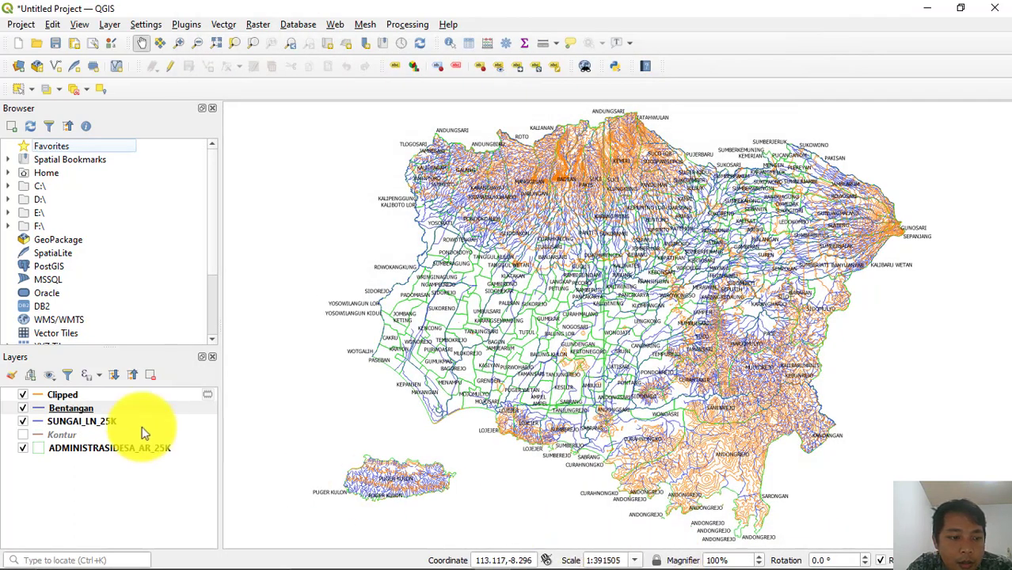
# Enable editing on the Bentangan layer and draw a line feature from Paseban in the west to Sepanjang in the east with id 1
pyautogui.click(79, 414)
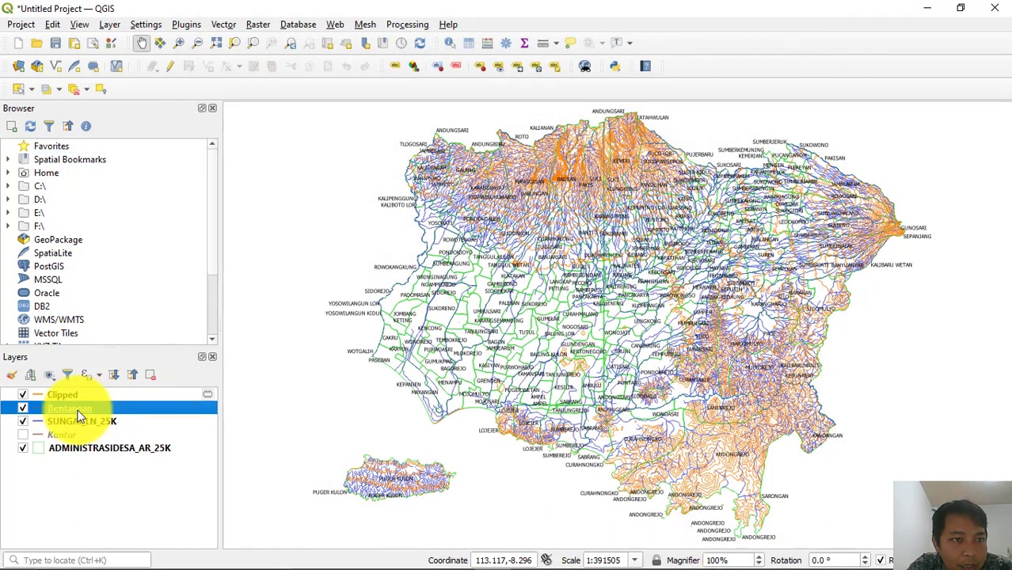
pyautogui.rightClick(79, 413)
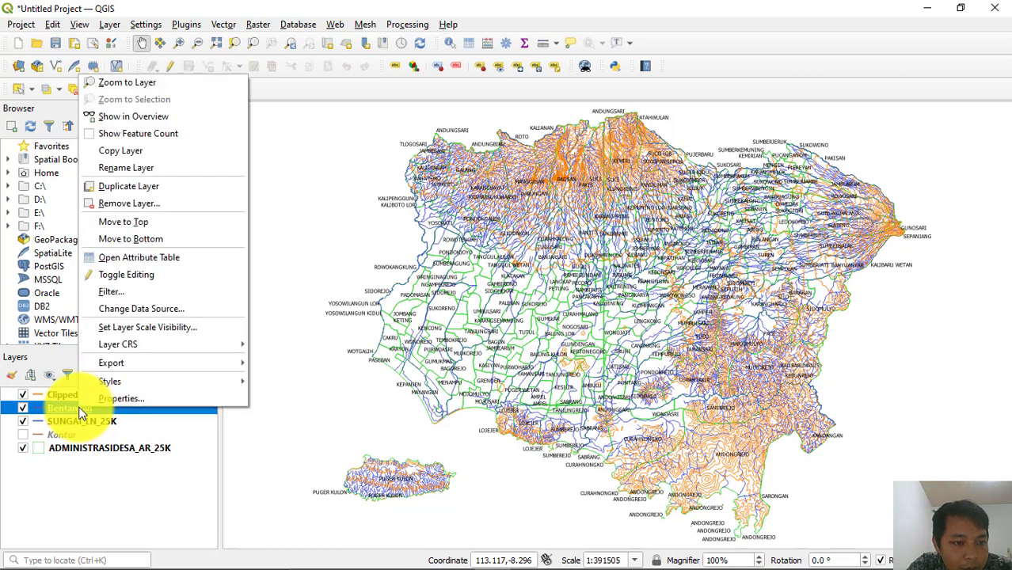
pyautogui.click(151, 278)
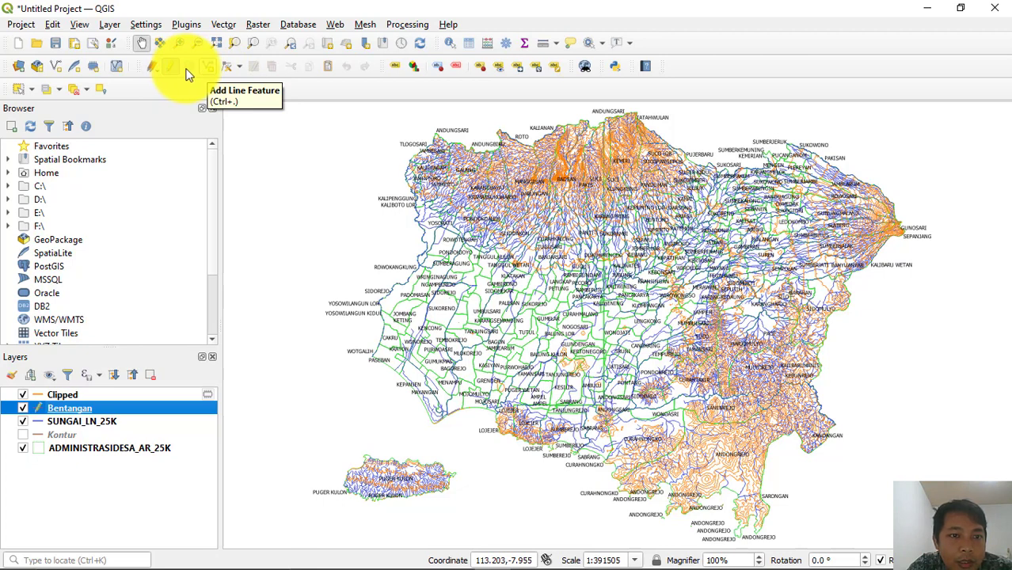
pyautogui.click(211, 66)
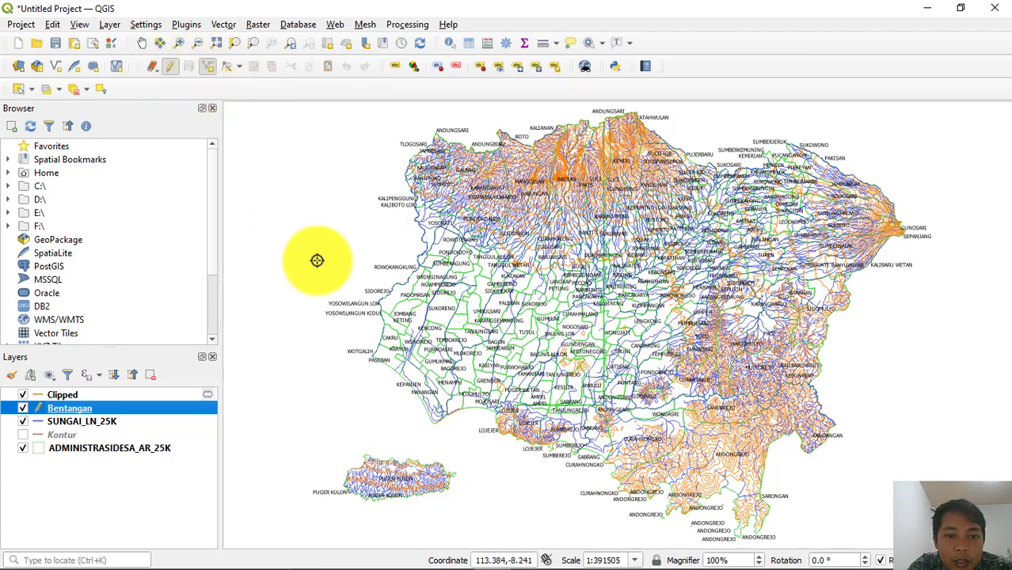
pyautogui.click(370, 357)
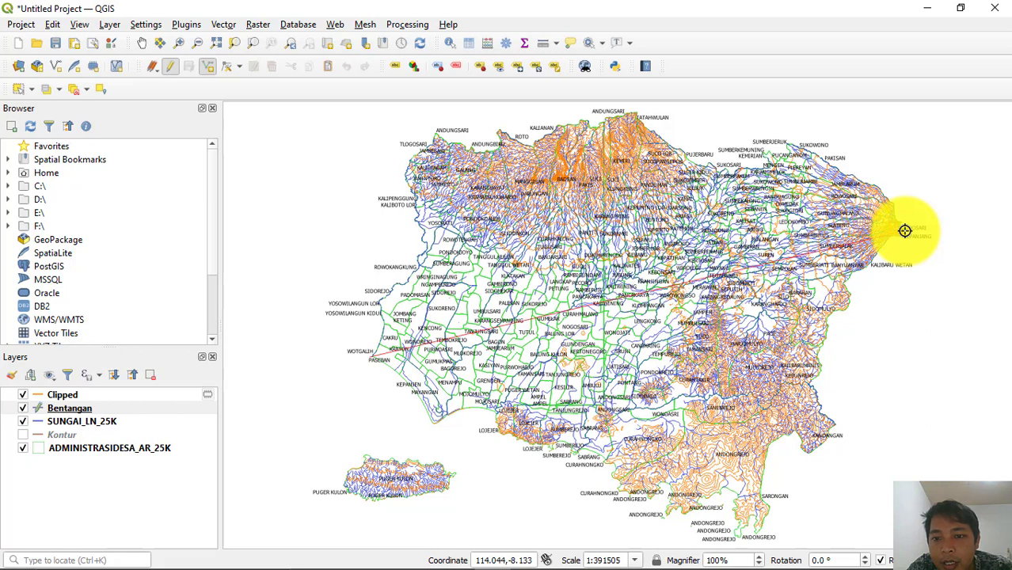
pyautogui.rightClick(905, 230)
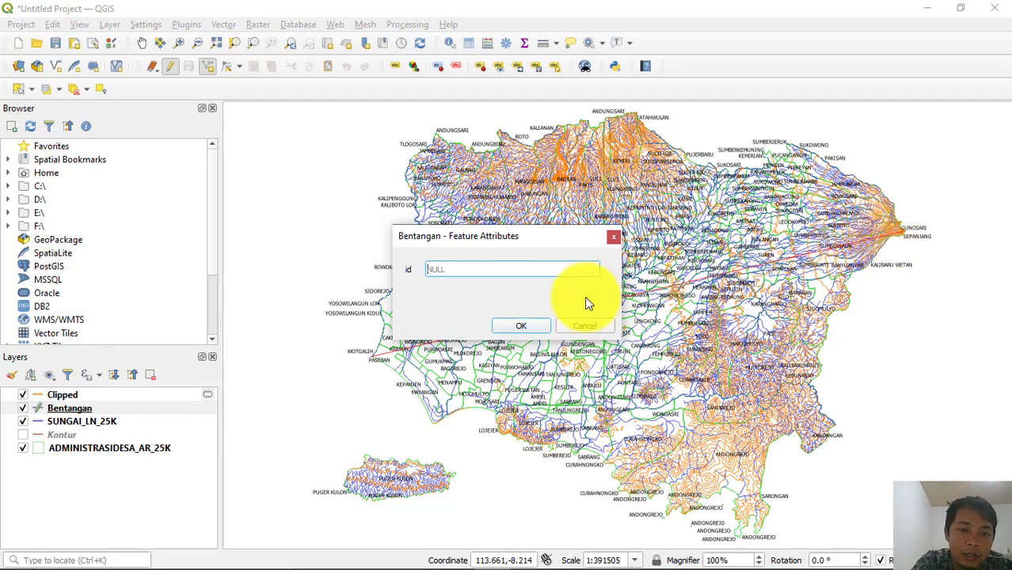
pyautogui.write('1')
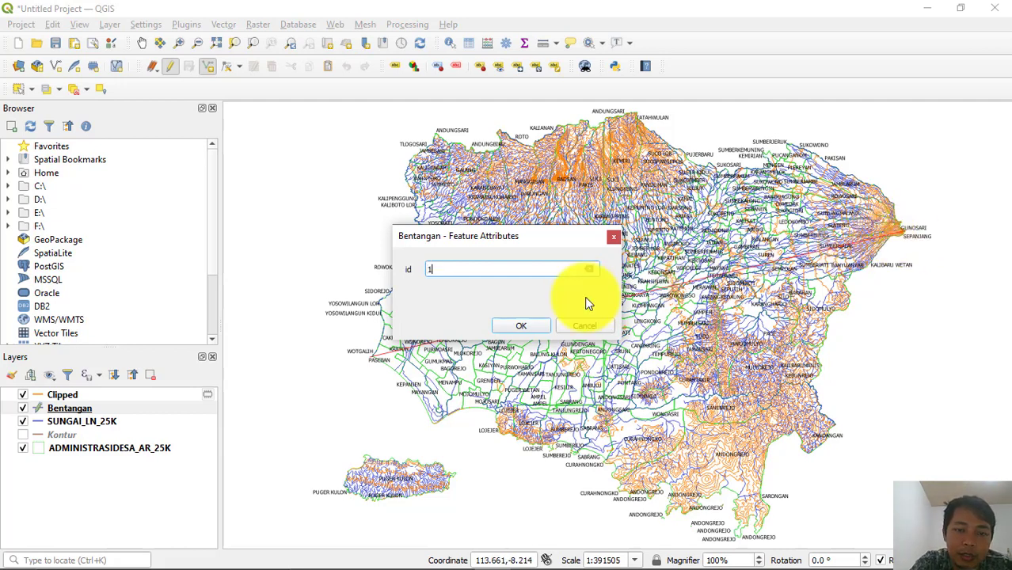
pyautogui.click(517, 325)
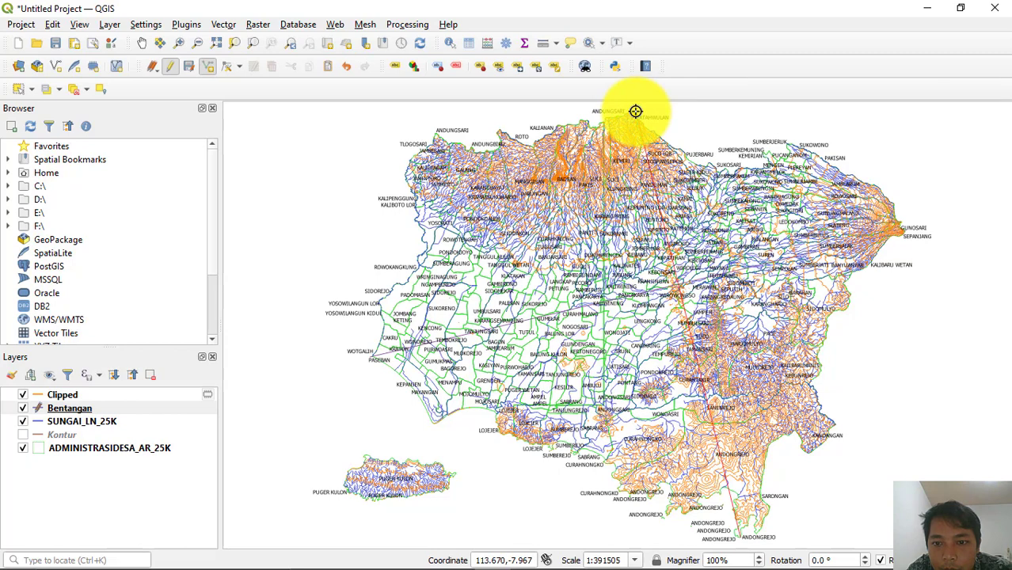
# Draw a second Bentangan line between Andongrejo on the south coast and Tatahwulan at the northern edge, with id 2
pyautogui.click(635, 110)
pyautogui.write('1')
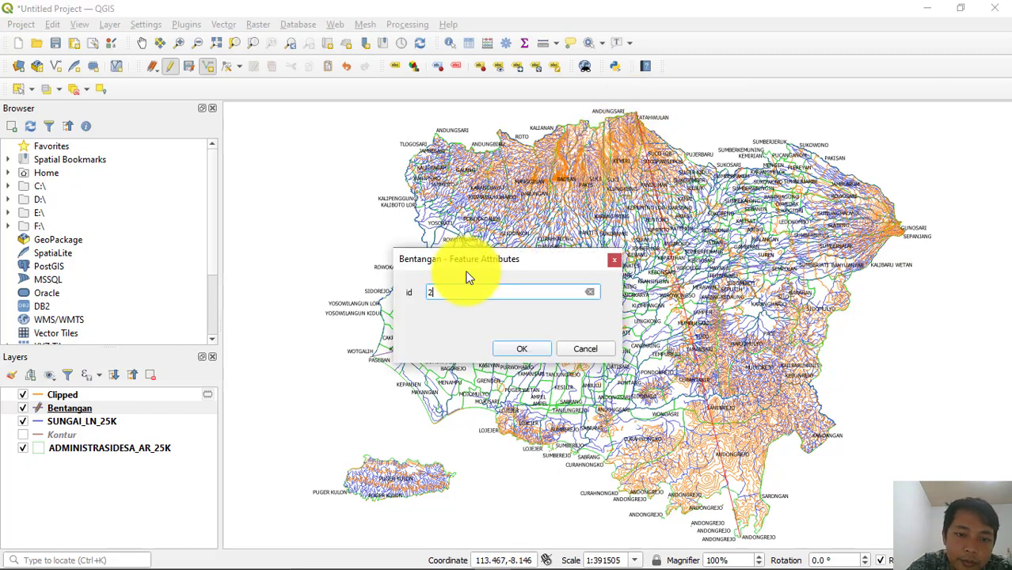
pyautogui.click(517, 348)
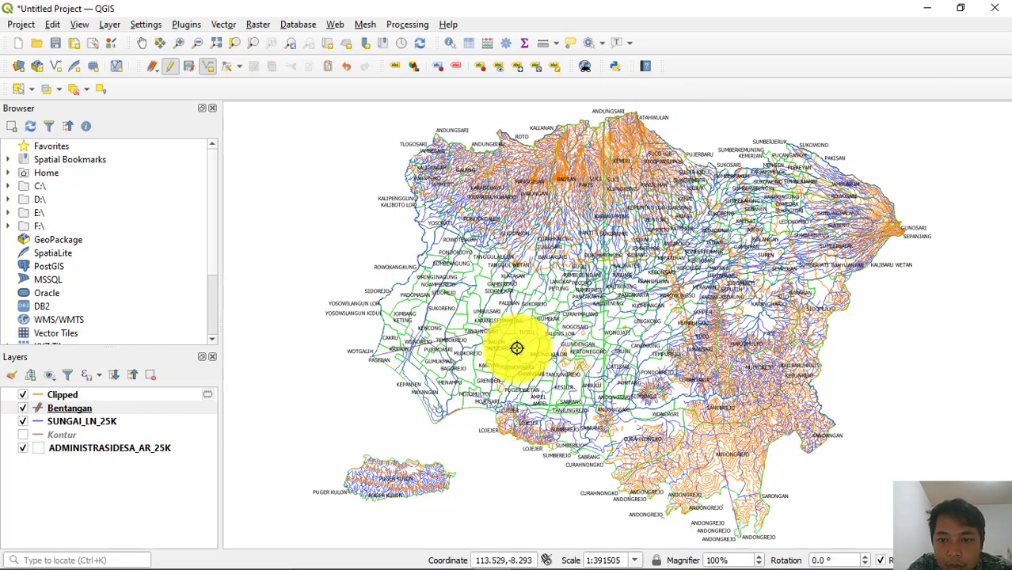
# Stop editing the Bentangan layer and save its changes
pyautogui.rightClick(67, 408)
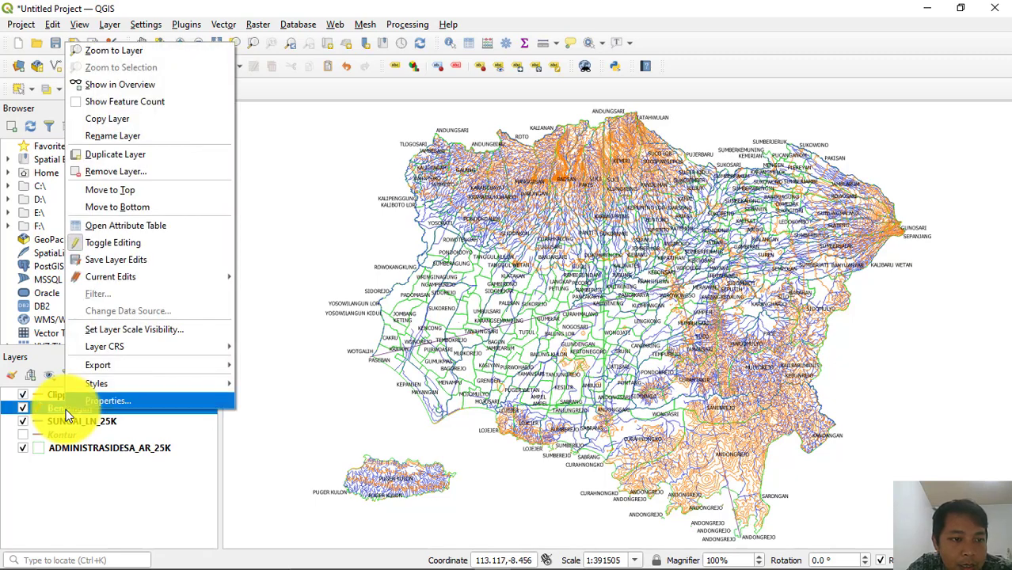
pyautogui.click(122, 246)
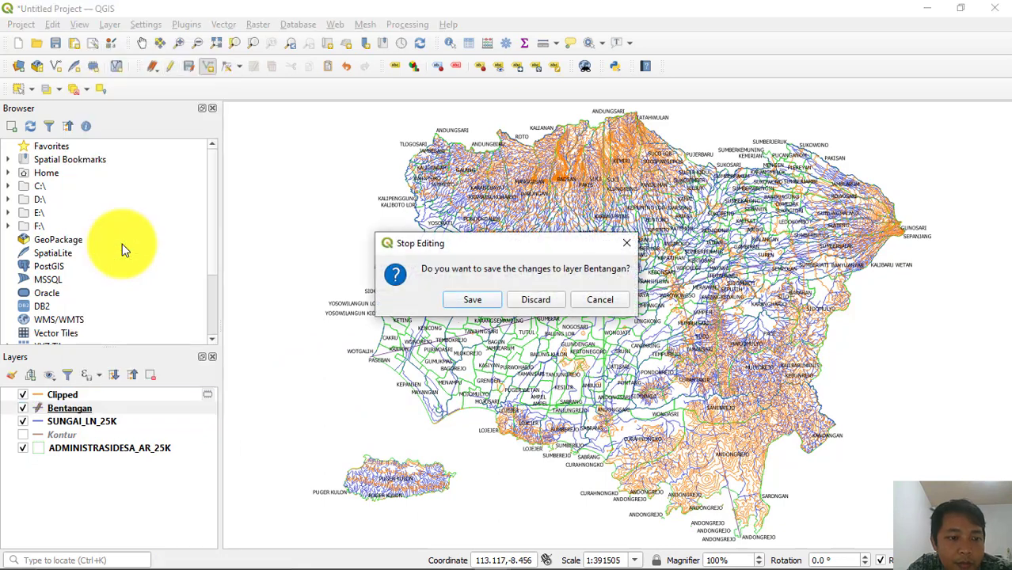
pyautogui.click(477, 306)
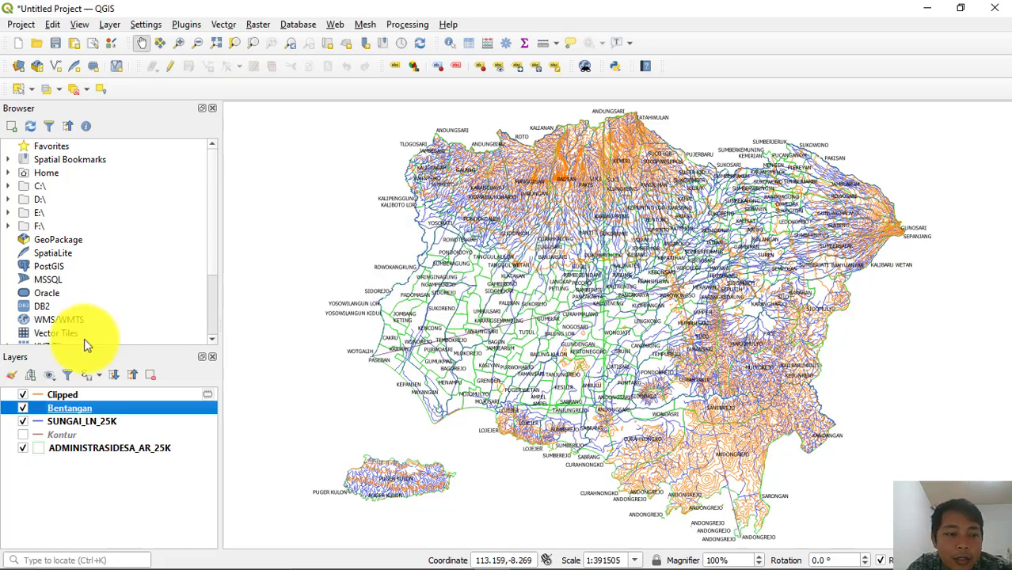
# Change the Bentangan layer's simple line color to the standard red in its symbology
pyautogui.rightClick(69, 407)
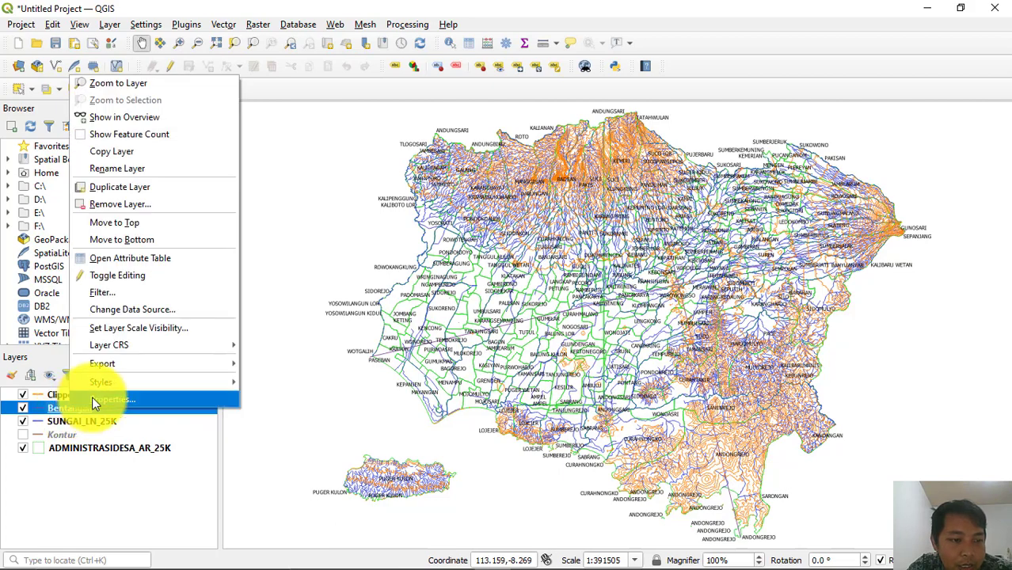
pyautogui.click(92, 400)
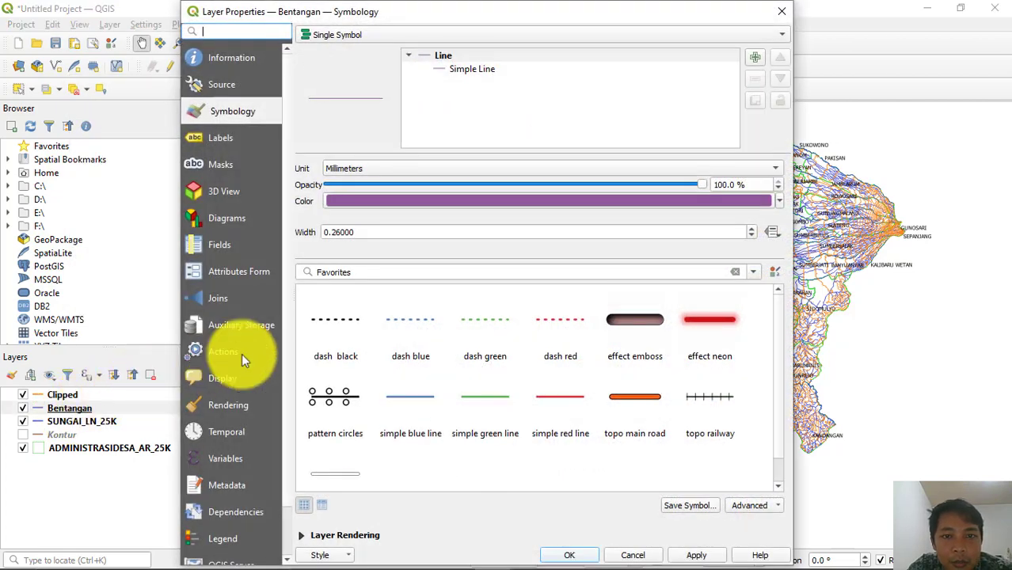
pyautogui.click(764, 208)
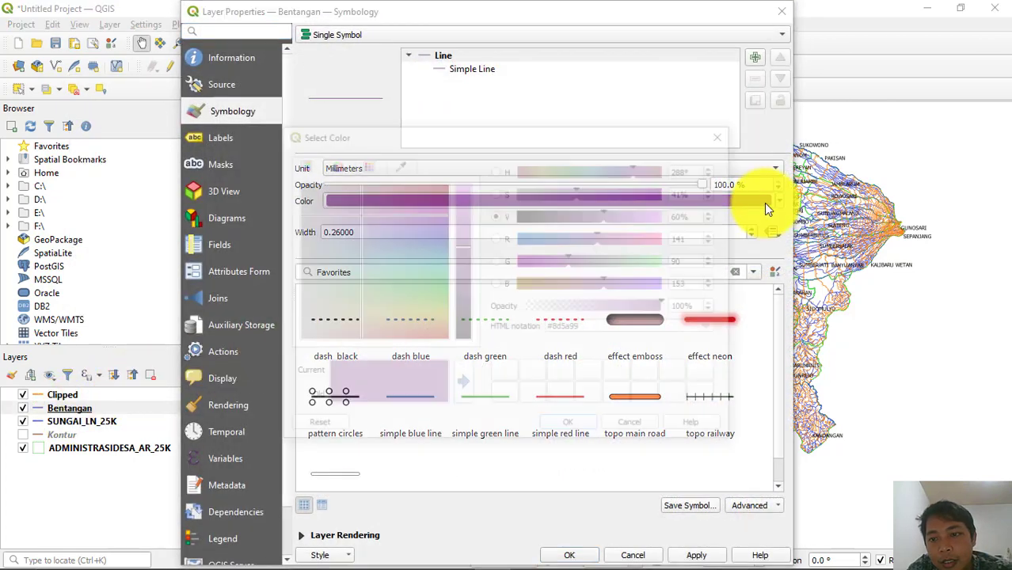
pyautogui.click(726, 135)
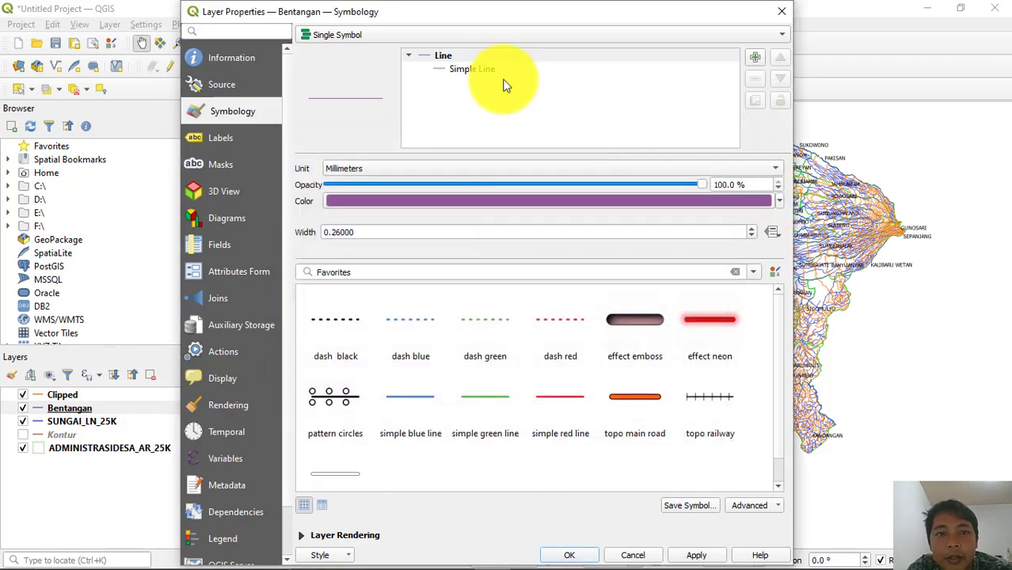
pyautogui.click(472, 69)
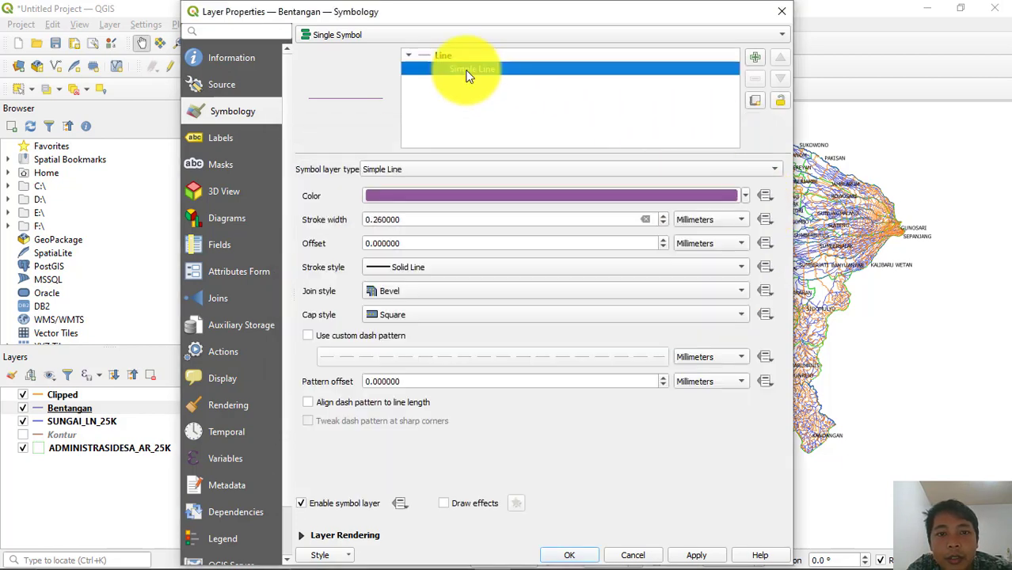
pyautogui.click(744, 196)
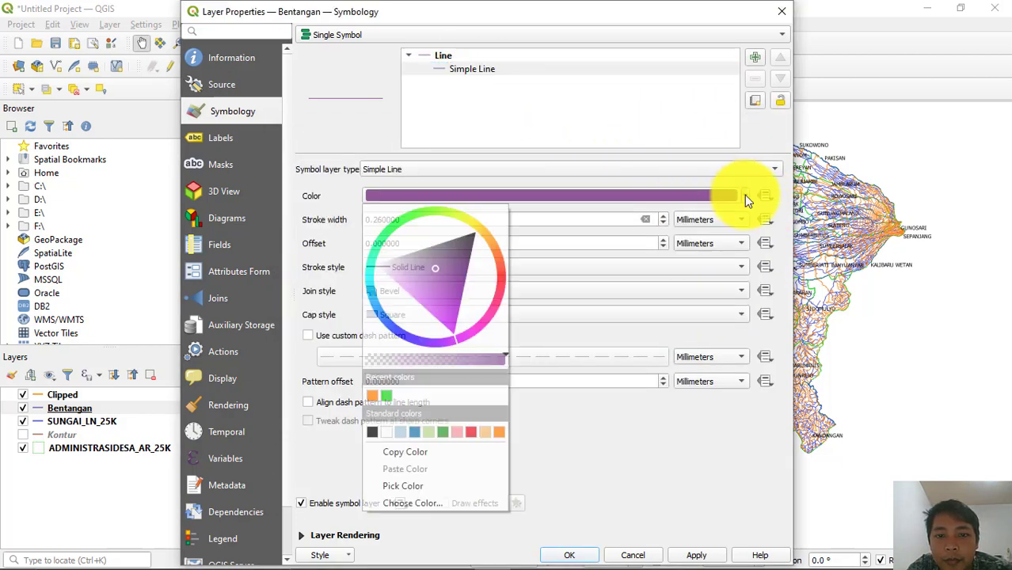
pyautogui.click(471, 431)
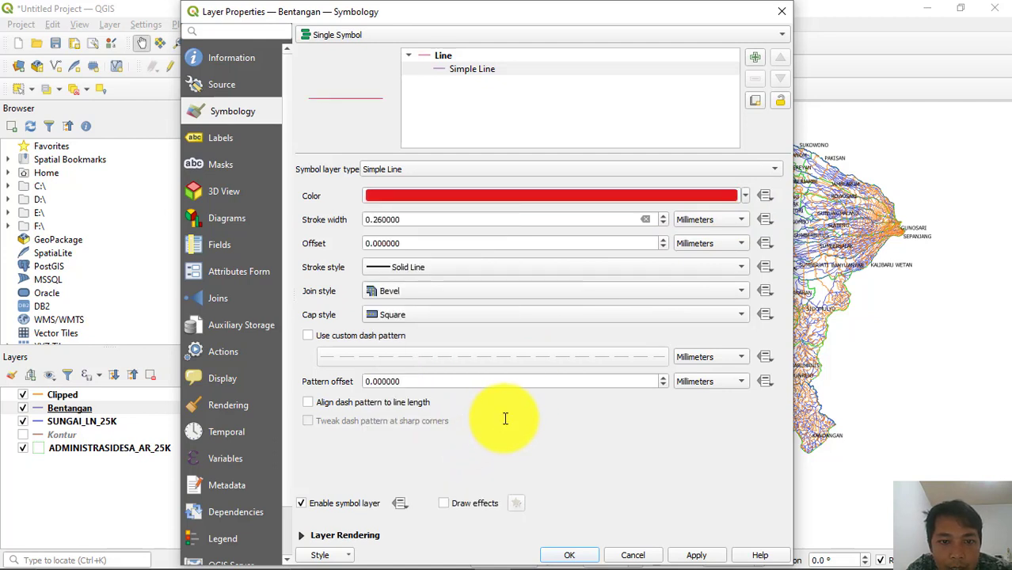
# Set the Bentangan line's stroke width to 0.5 mm, apply it, and accept the layer properties
pyautogui.click(378, 220)
pyautogui.press('BackSpace')
pyautogui.press('BackSpace')
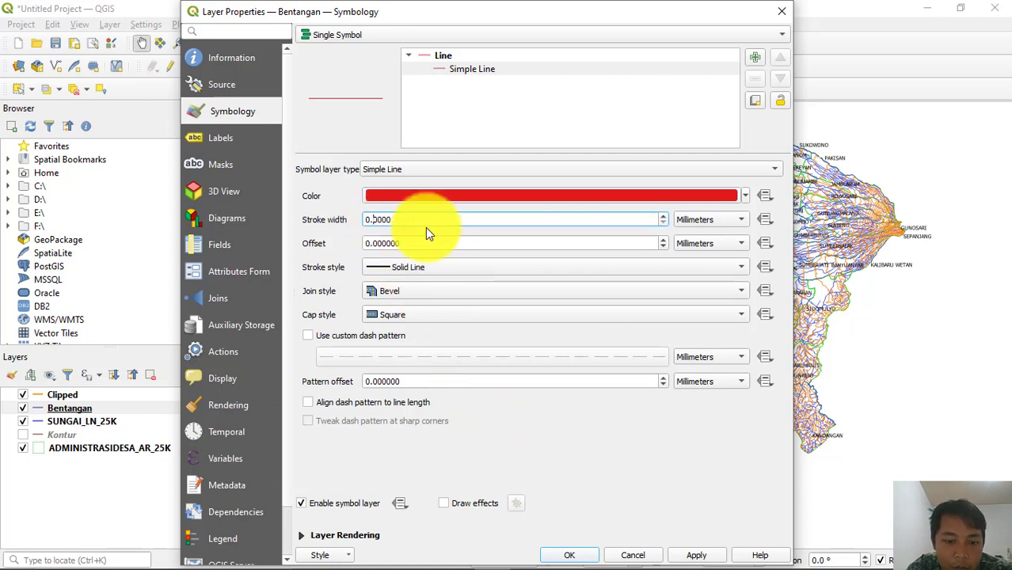
pyautogui.write('5')
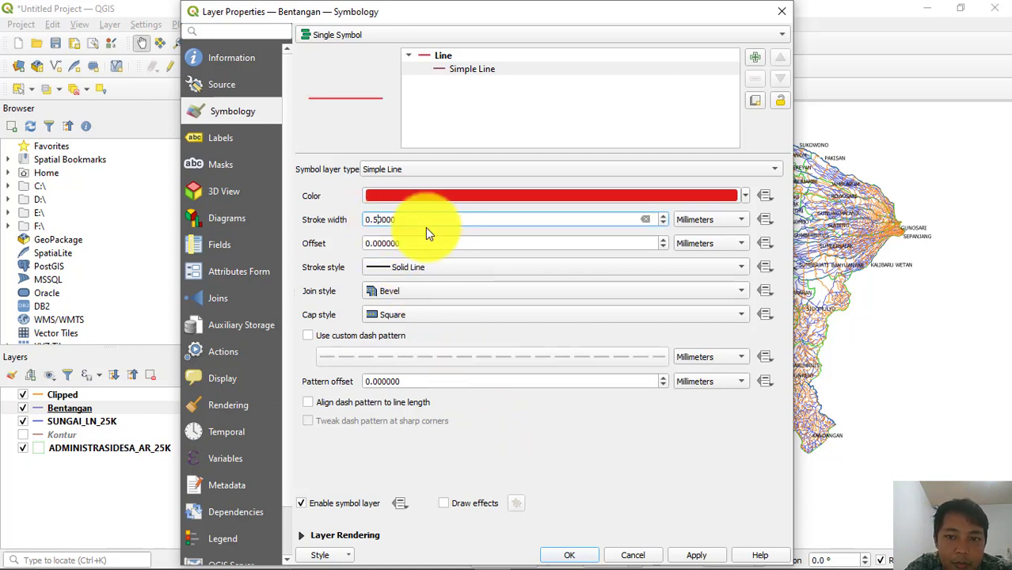
pyautogui.click(696, 556)
pyautogui.click(584, 554)
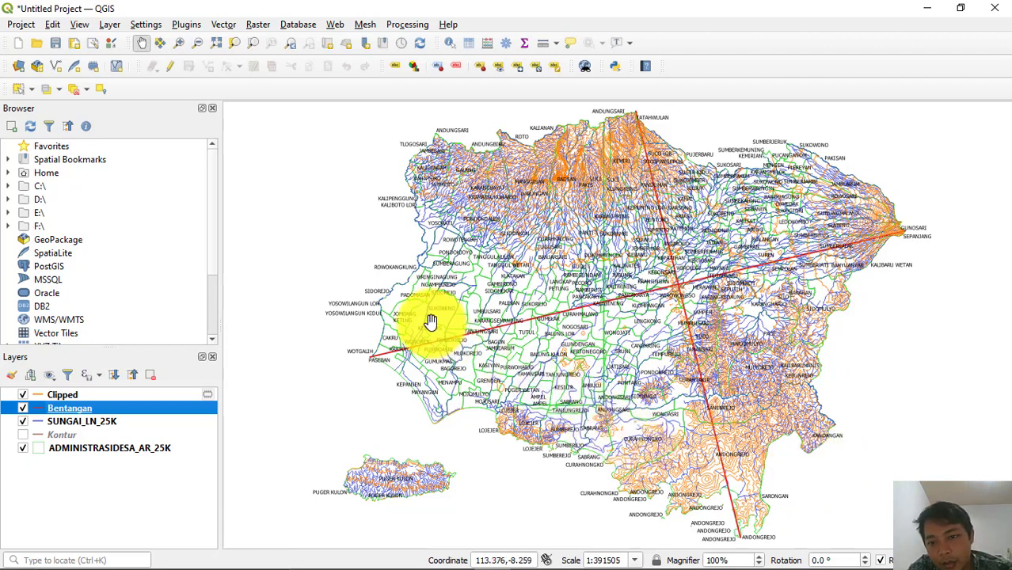
# Create a new print layout titled Bentangan Jember
pyautogui.click(21, 25)
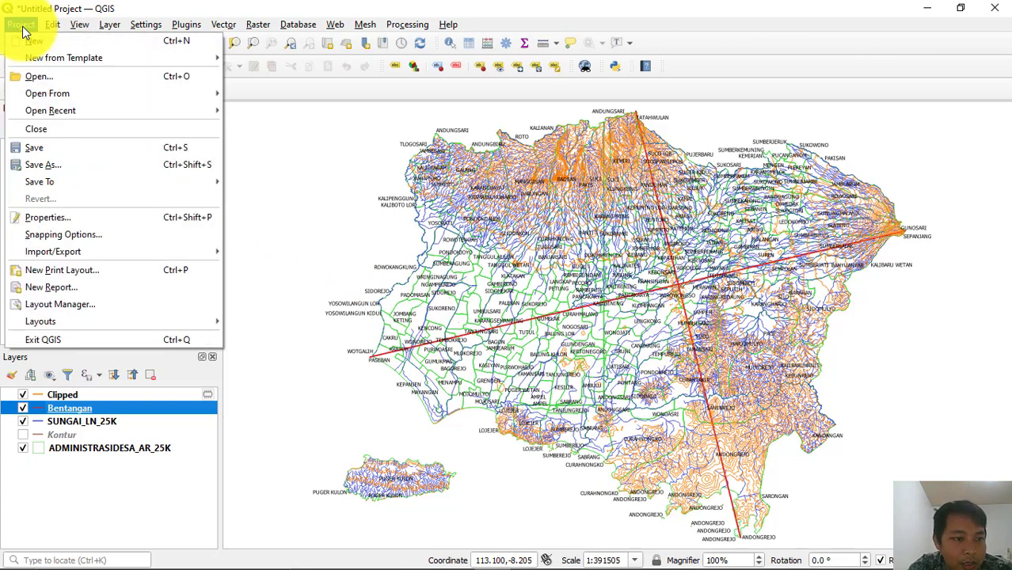
pyautogui.press('Down')
pyautogui.press('Down')
pyautogui.press('Down')
pyautogui.press('Down')
pyautogui.press('Down')
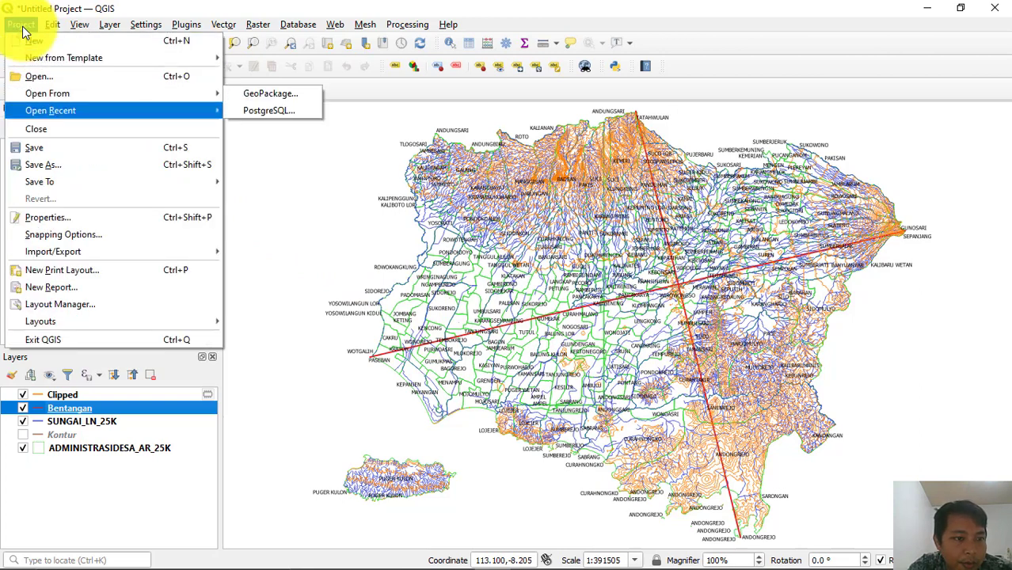
pyautogui.click(91, 279)
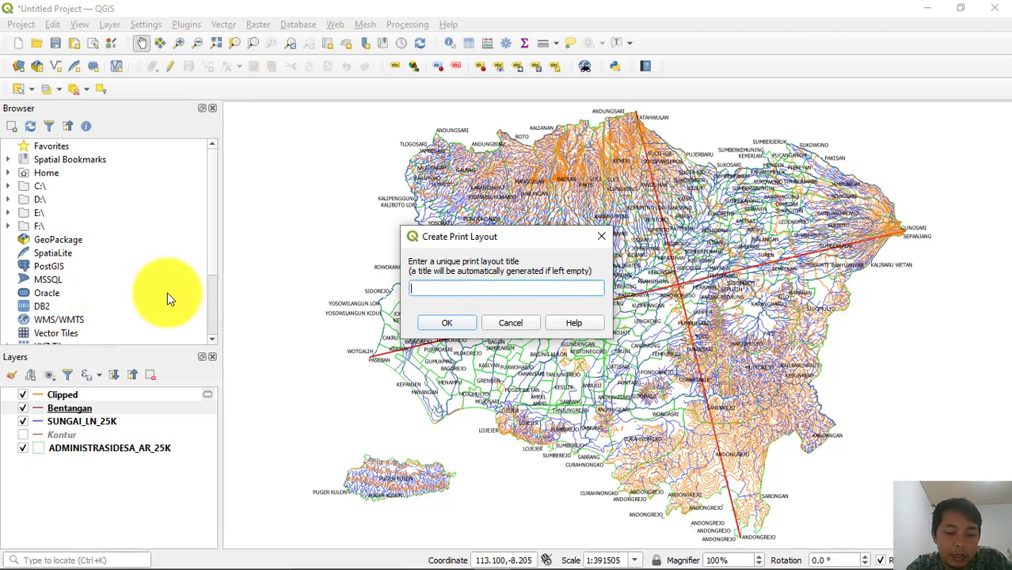
pyautogui.write('Bentangan ')
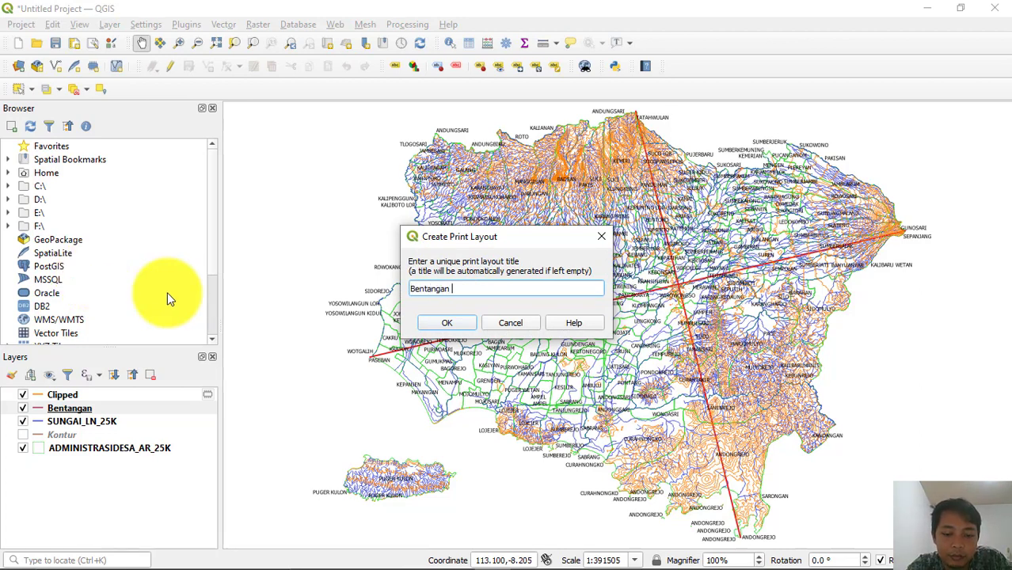
pyautogui.write('Jember')
pyautogui.press('Return')
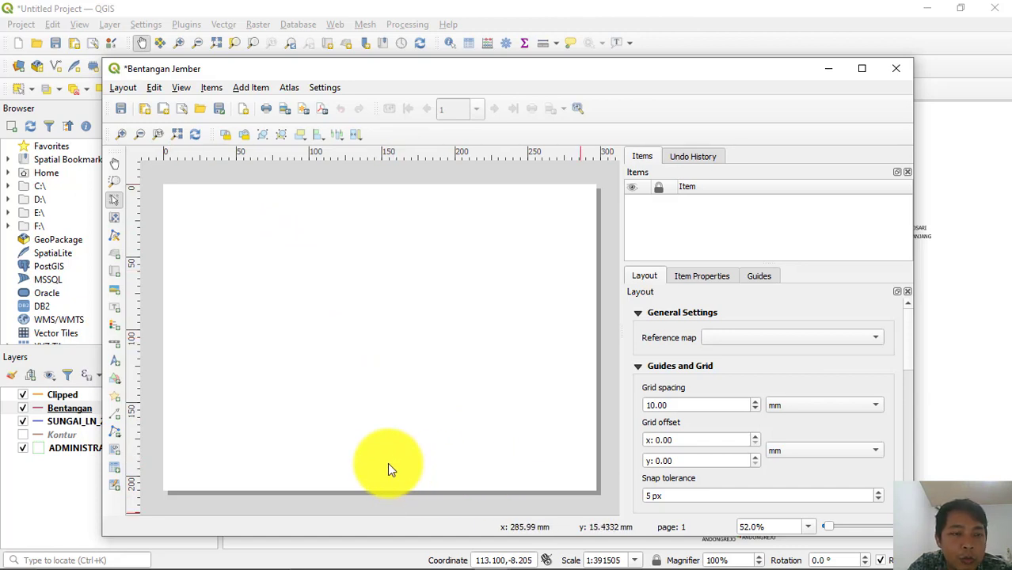
# Add a map to the layout page, covering roughly the left two-thirds at nearly full page height
pyautogui.click(111, 275)
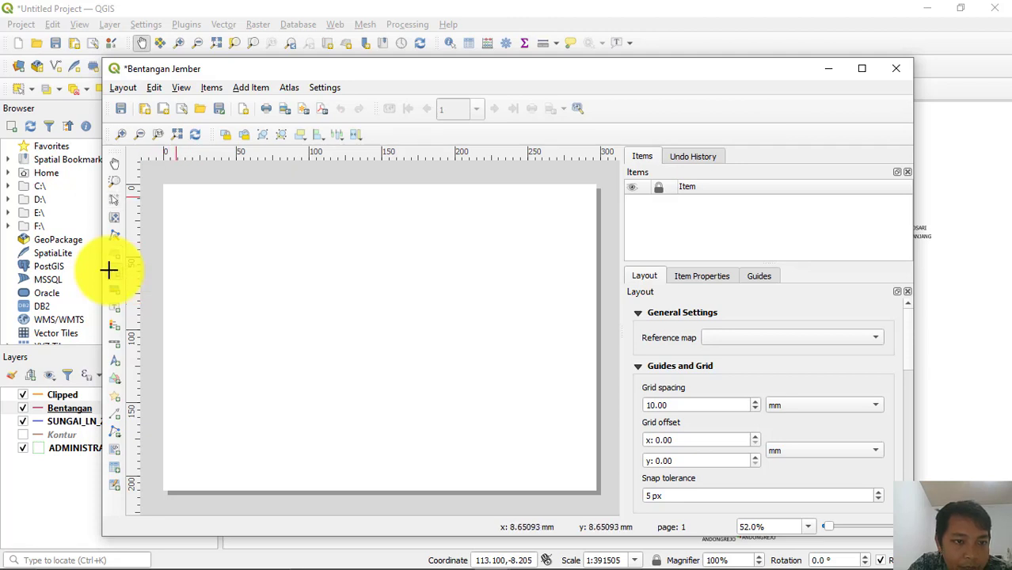
pyautogui.moveTo(172, 193); pyautogui.dragTo(457, 478)
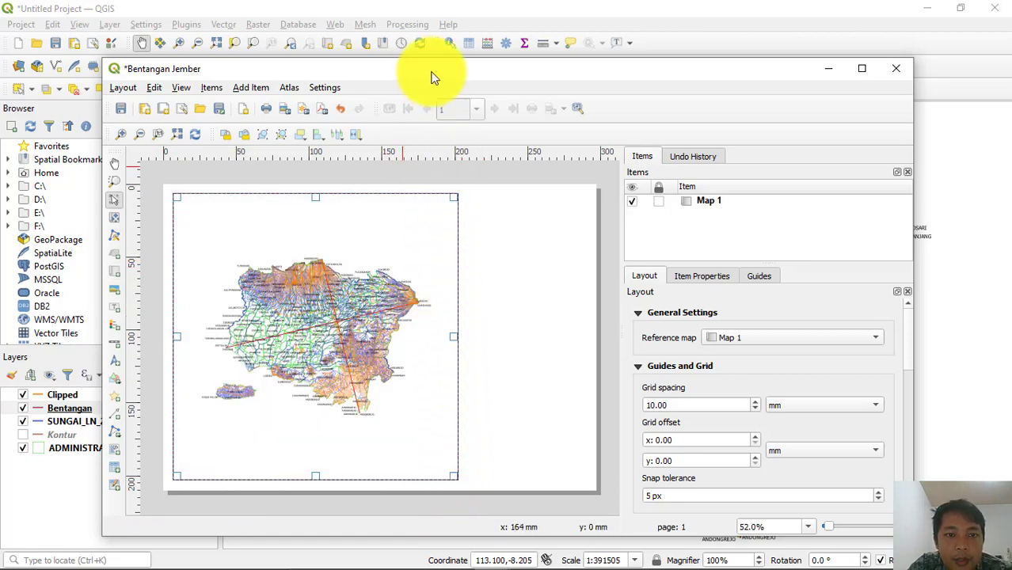
# Maximize the Bentangan Jember layout window
pyautogui.moveTo(432, 77); pyautogui.dragTo(466, 61)
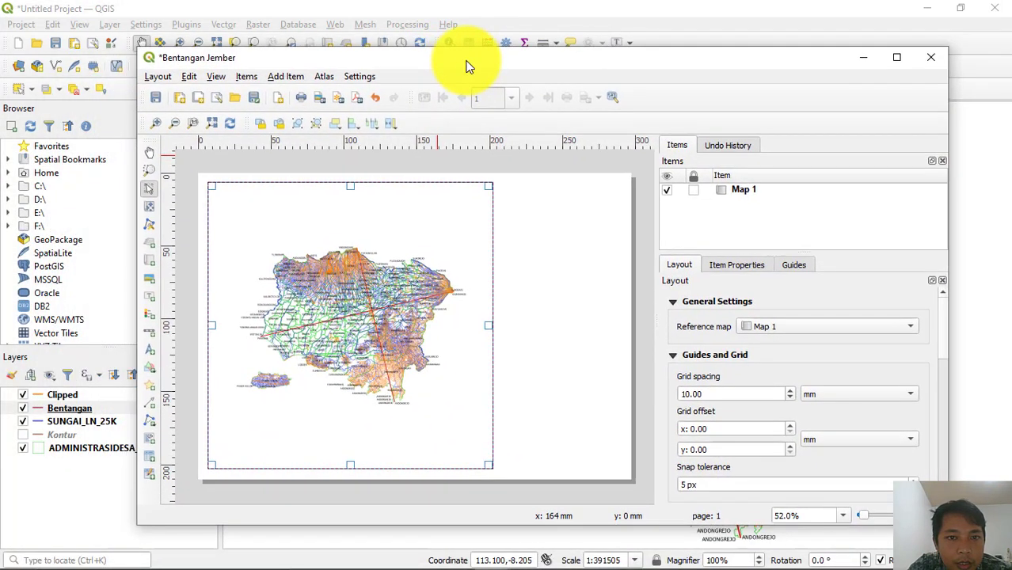
pyautogui.click(896, 60)
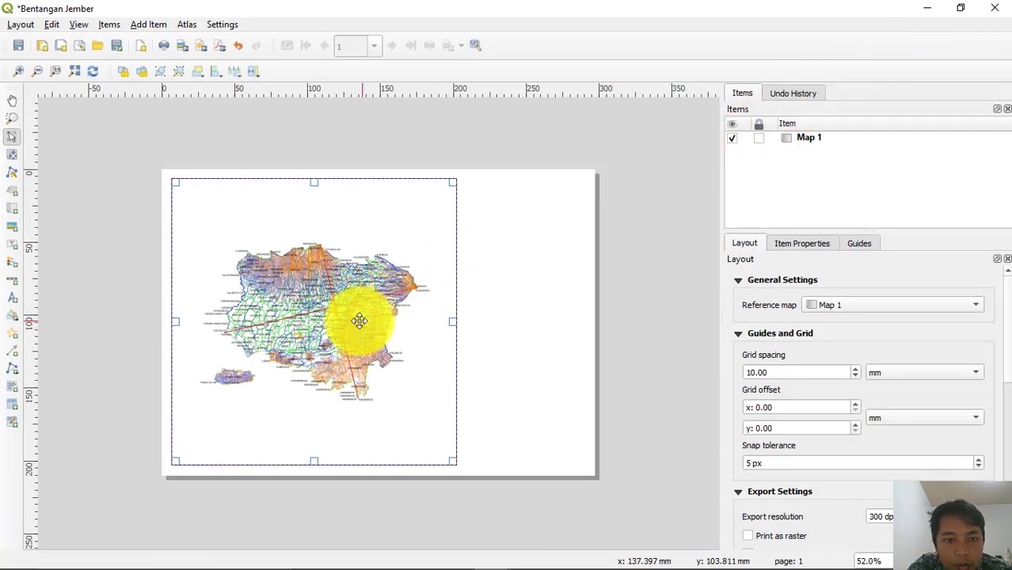
pyautogui.rightClick(289, 320)
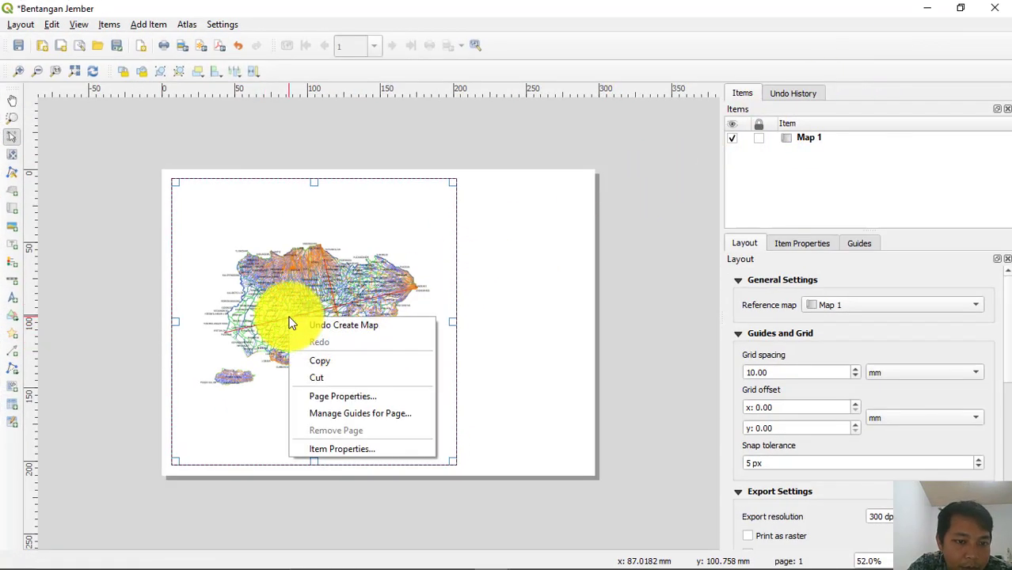
pyautogui.click(132, 317)
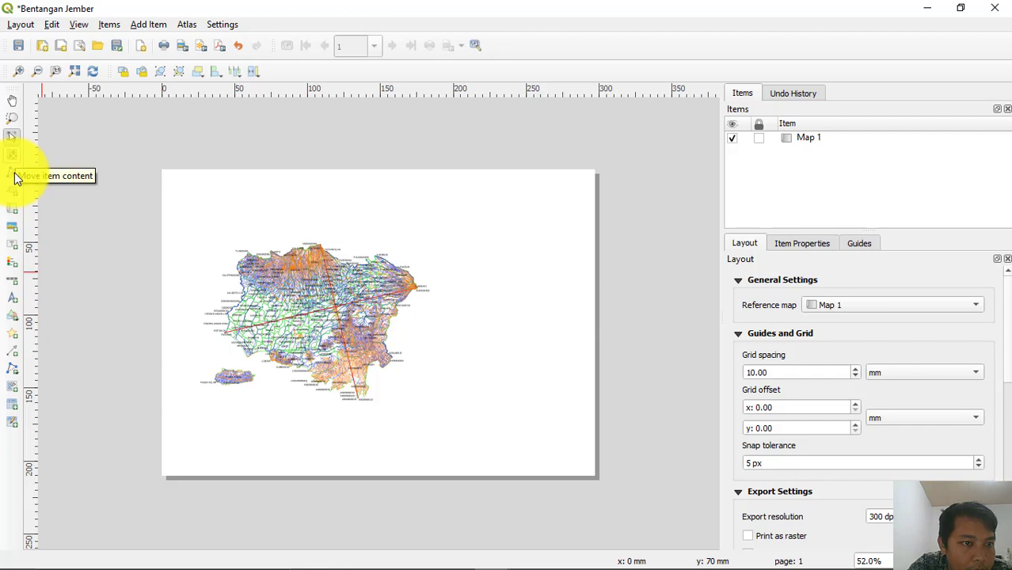
# Select the map on the layout page and show its item properties
pyautogui.click(368, 303)
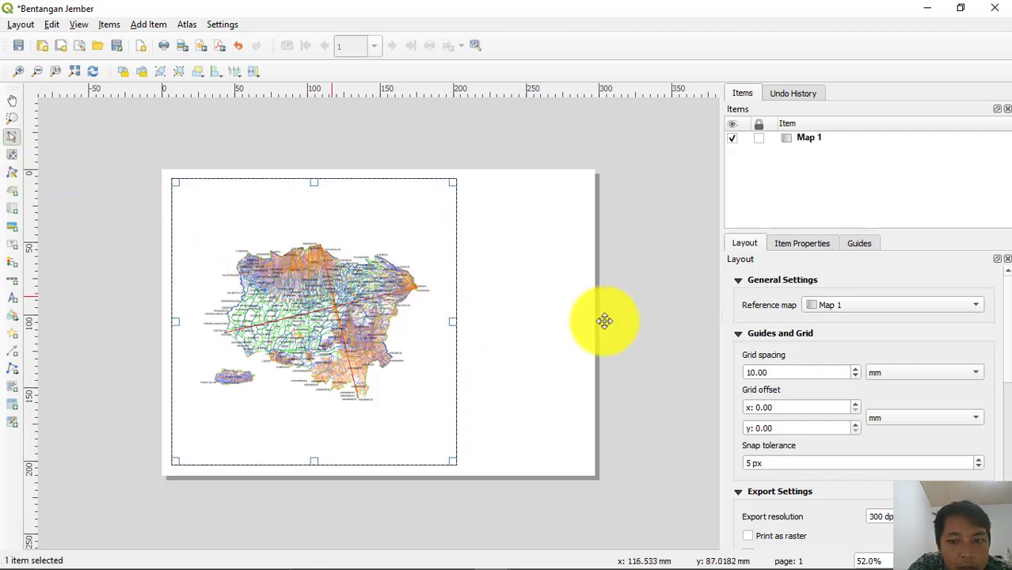
pyautogui.scroll(-1, 787, 339)
pyautogui.scroll(-8, 787, 338)
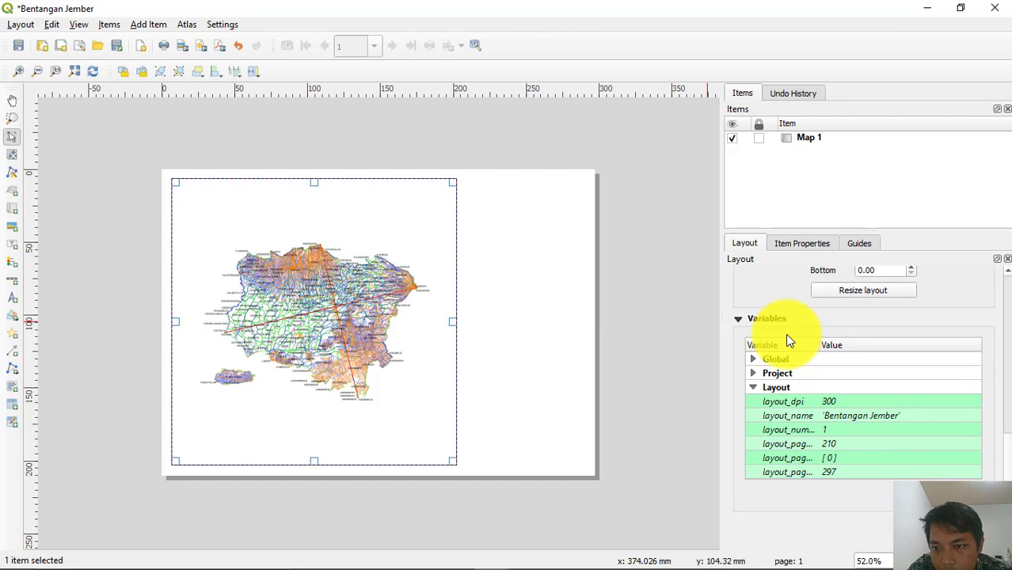
pyautogui.moveTo(1004, 464); pyautogui.dragTo(1006, 408)
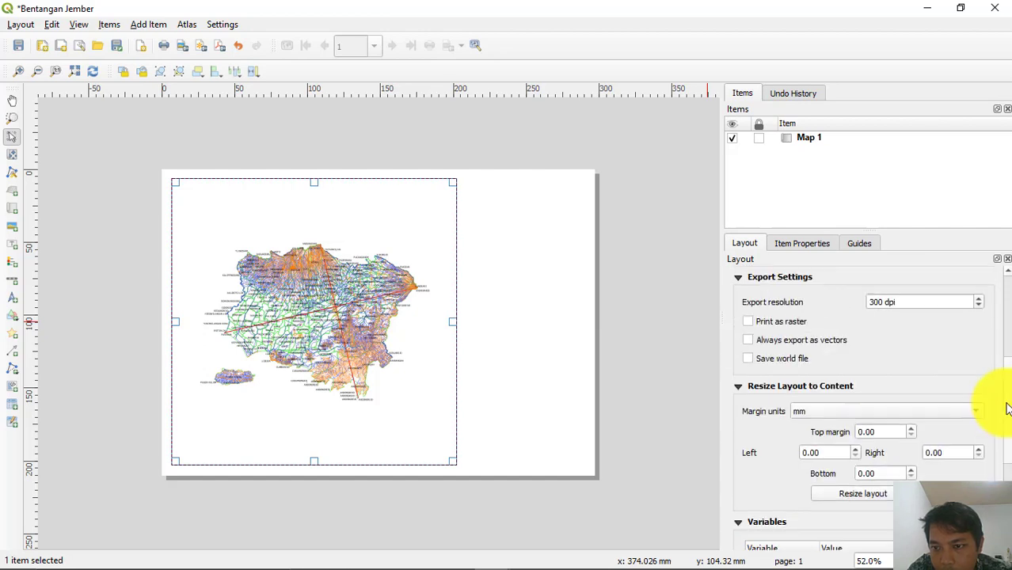
pyautogui.click(815, 245)
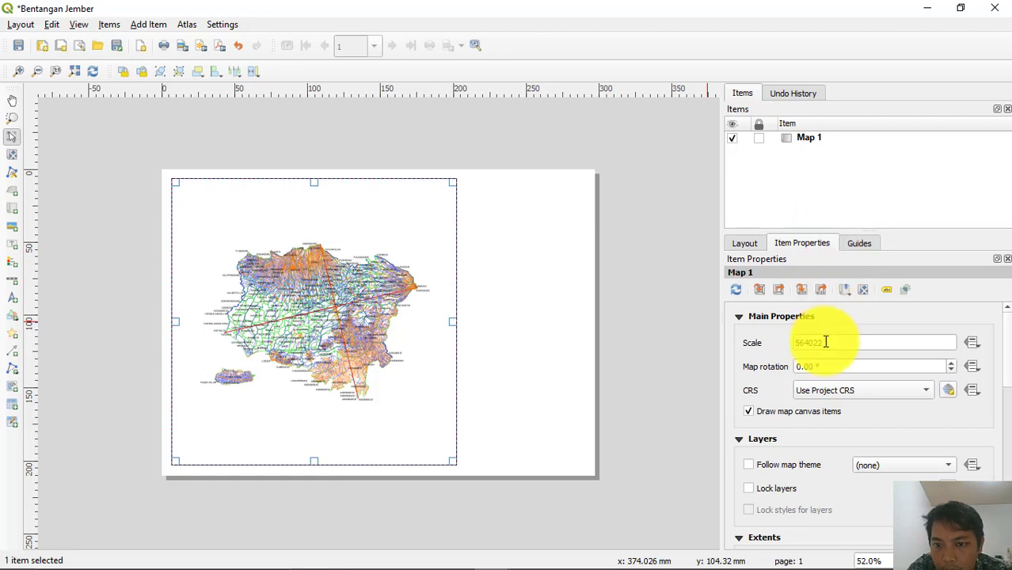
# Set the layout map's scale to 100000
pyautogui.moveTo(826, 342); pyautogui.dragTo(784, 342)
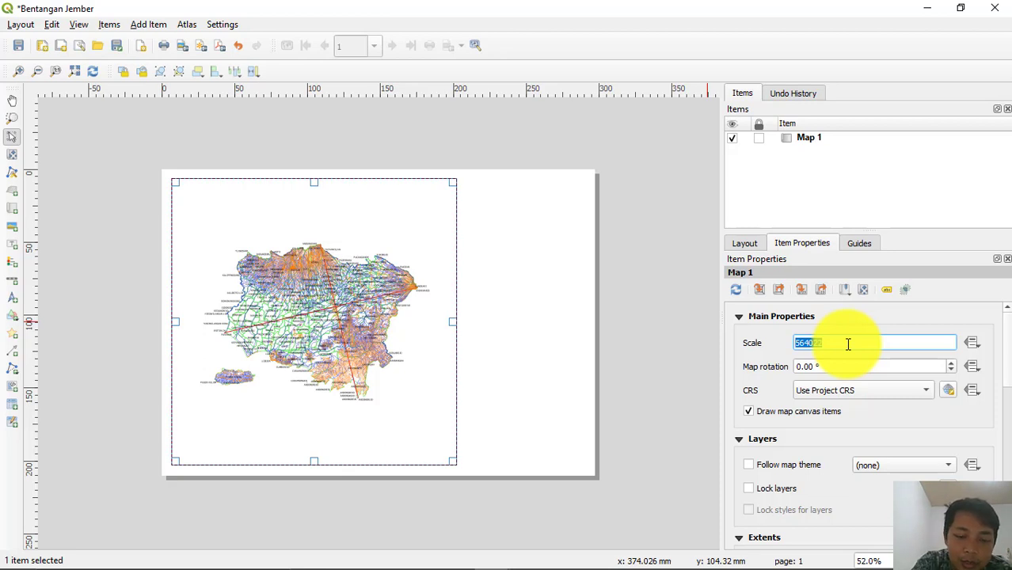
pyautogui.write('100')
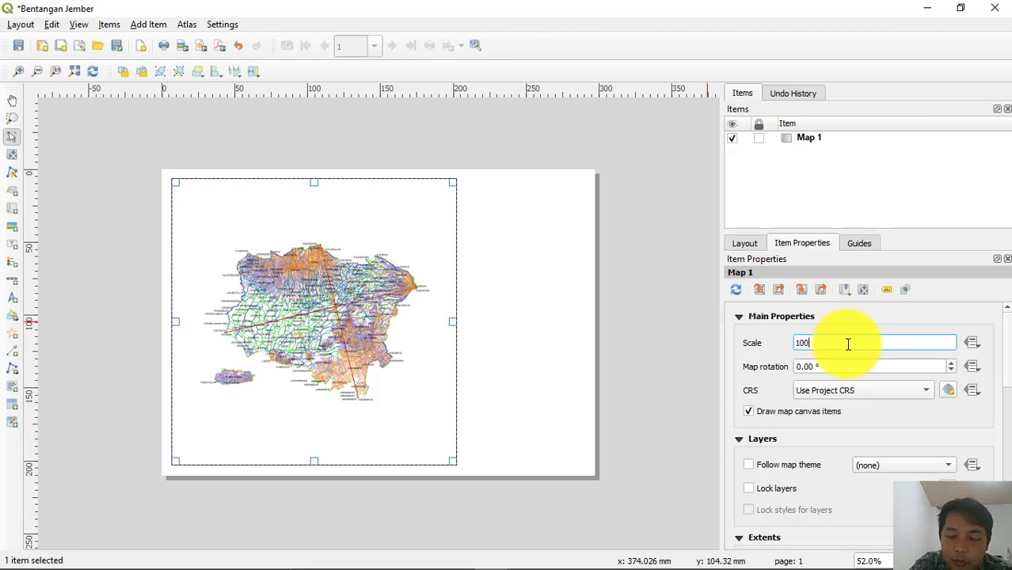
pyautogui.write('000')
pyautogui.press('BackSpace')
pyautogui.press('BackSpace')
pyautogui.press('BackSpace')
pyautogui.press('BackSpace')
pyautogui.press('BackSpace')
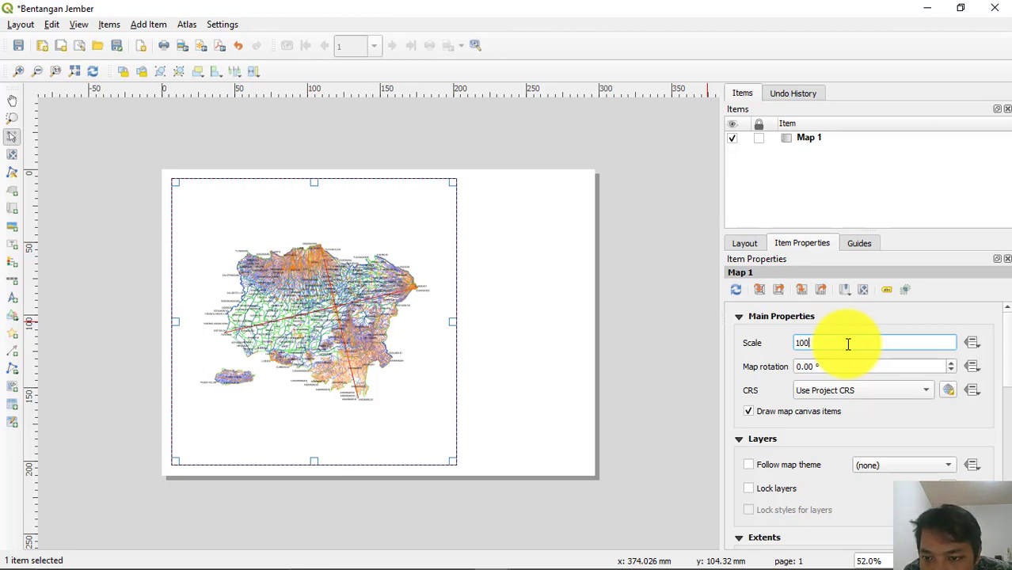
pyautogui.write('000')
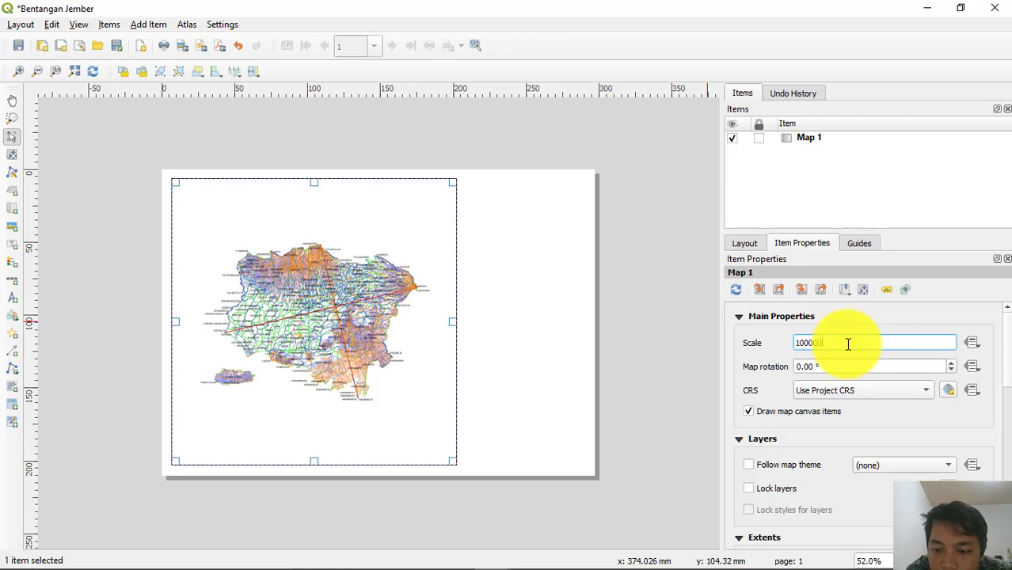
pyautogui.press('Return')
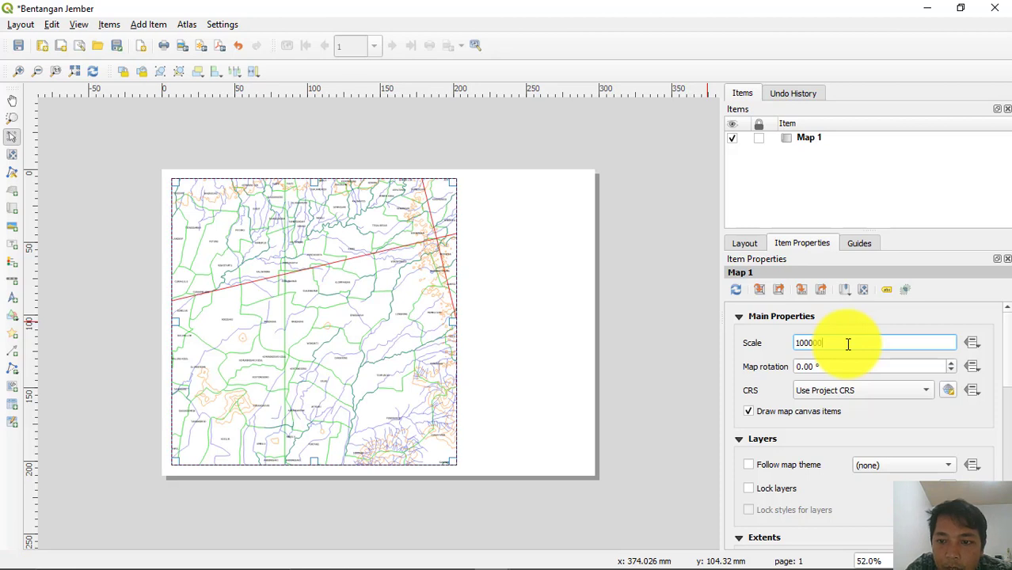
# Change the layout map's scale to 250000
pyautogui.moveTo(847, 344); pyautogui.dragTo(744, 346)
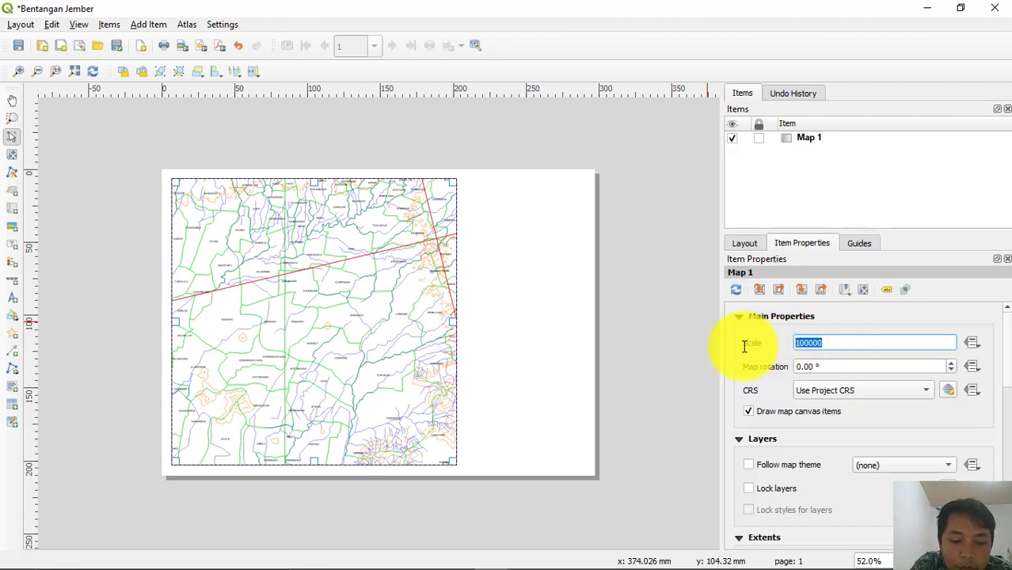
pyautogui.write('25')
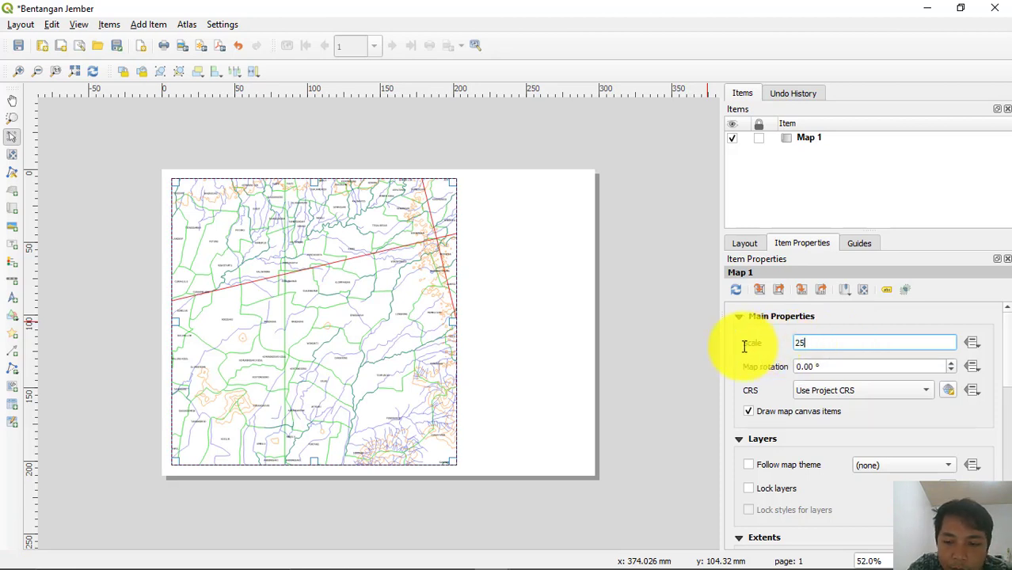
pyautogui.write('0000')
pyautogui.press('Return')
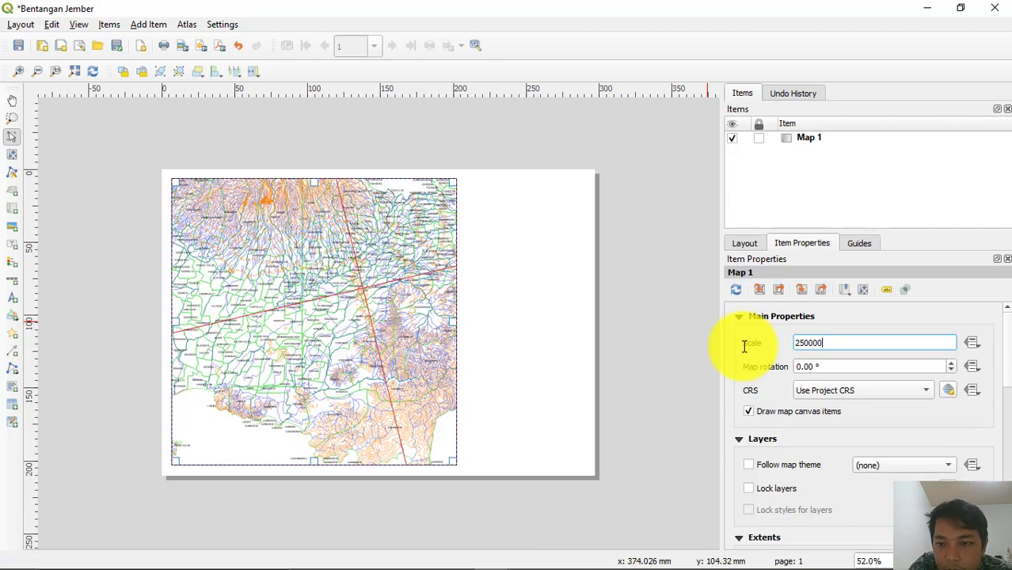
# Enter 350000 as the layout map's scale
pyautogui.press('BackSpace')
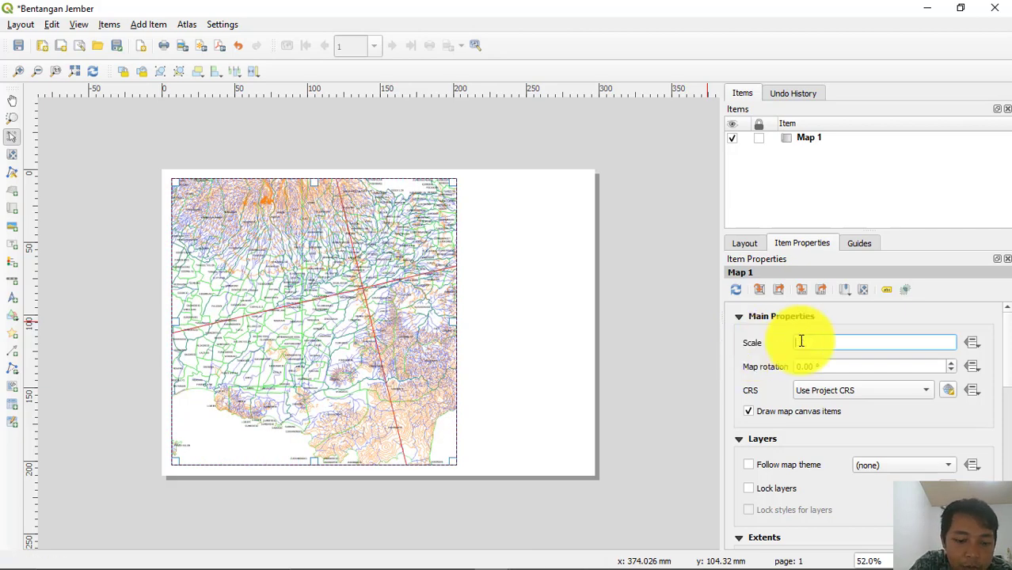
pyautogui.write('50000')
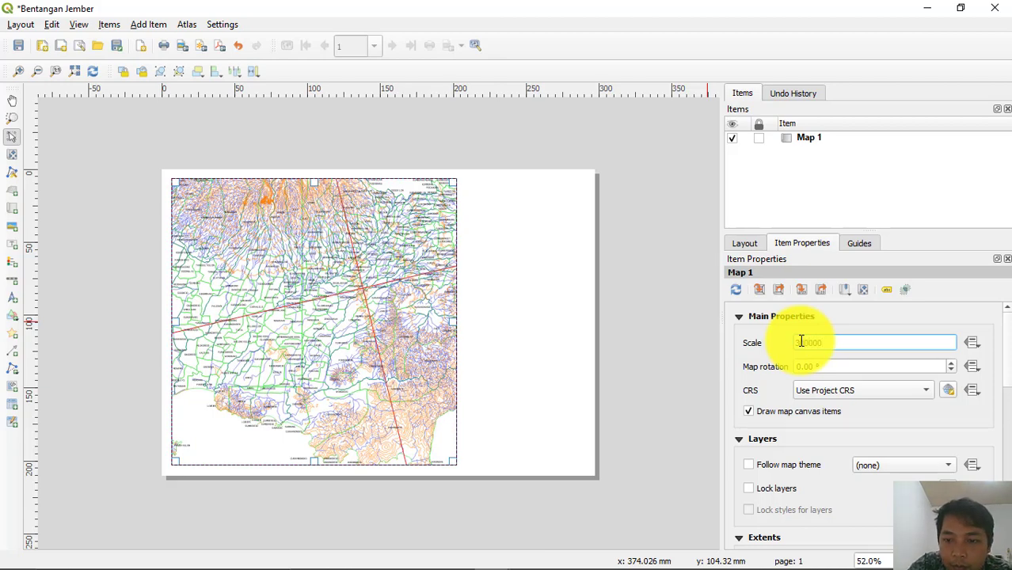